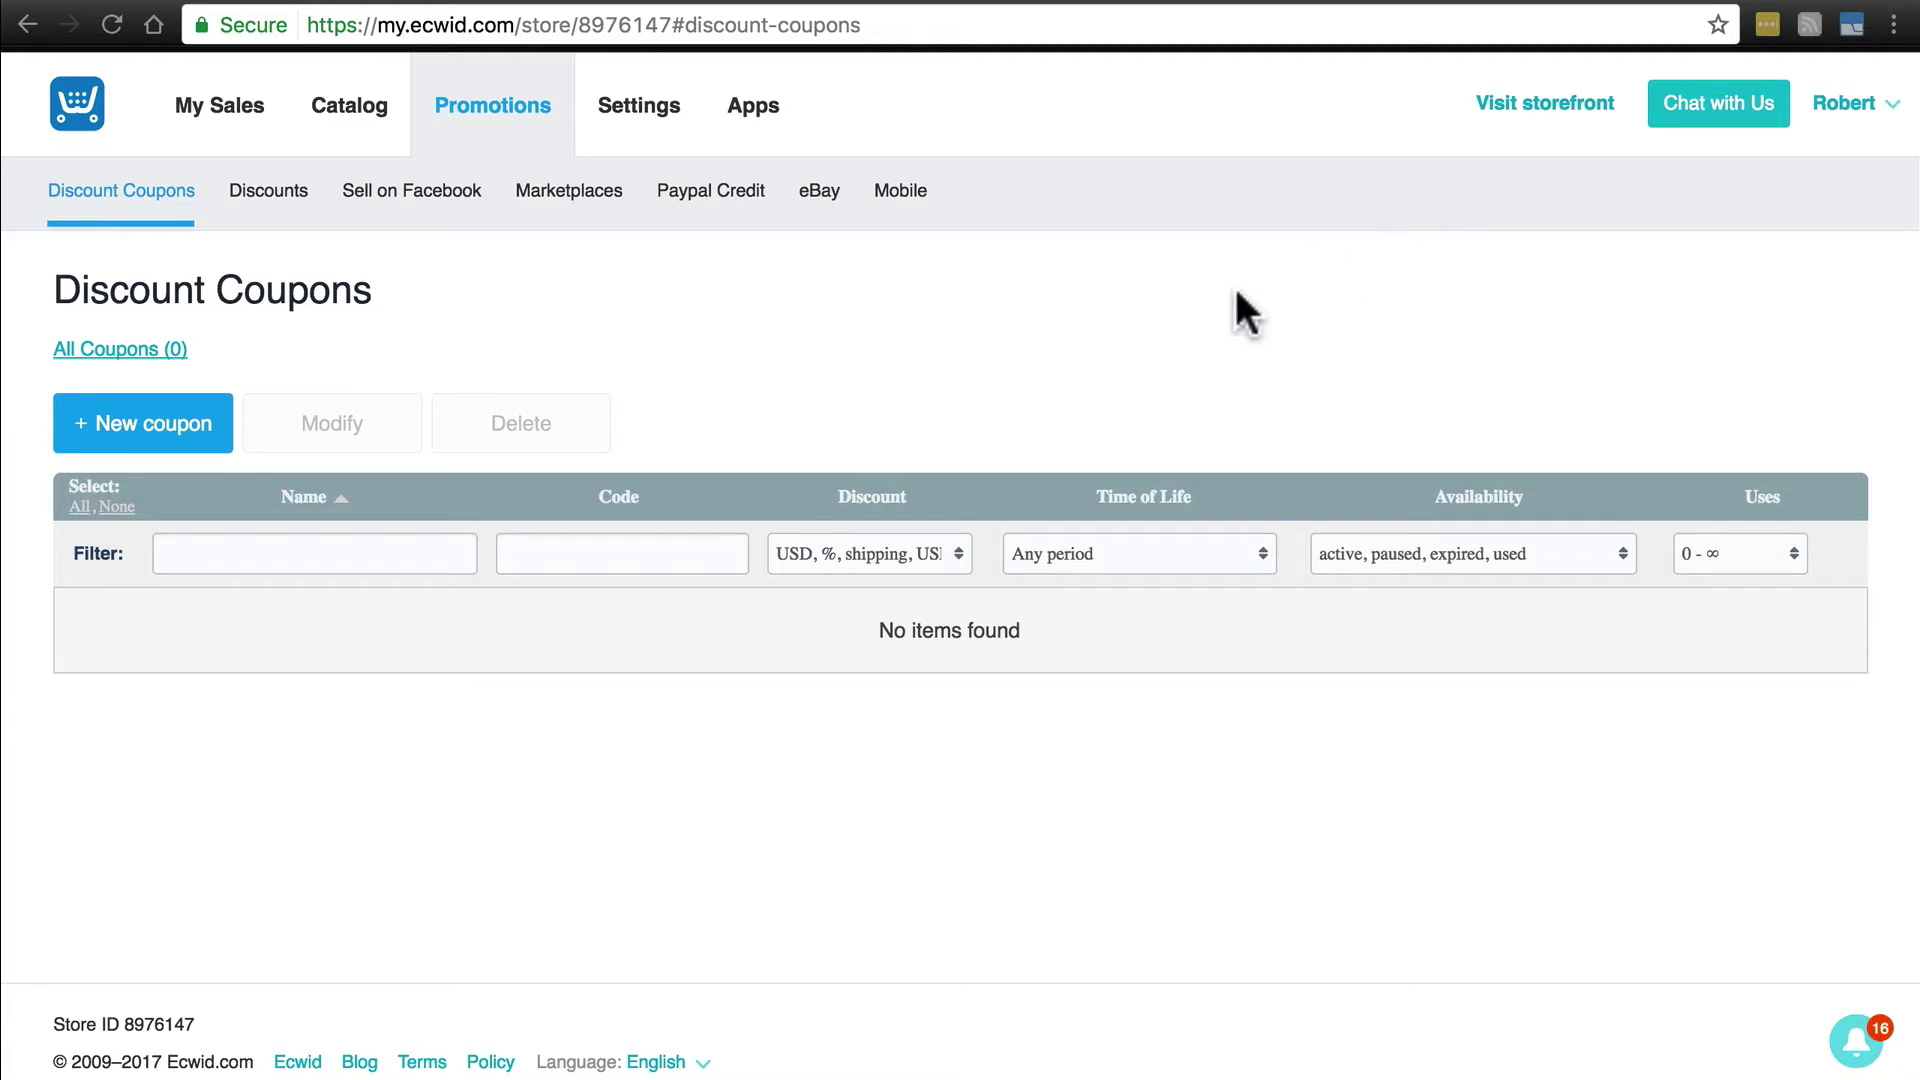
Open the Promotions area on the Discount Coupons page, which shows no coupons yet.
{"action": "left_click", "coordinate": [505, 105]}
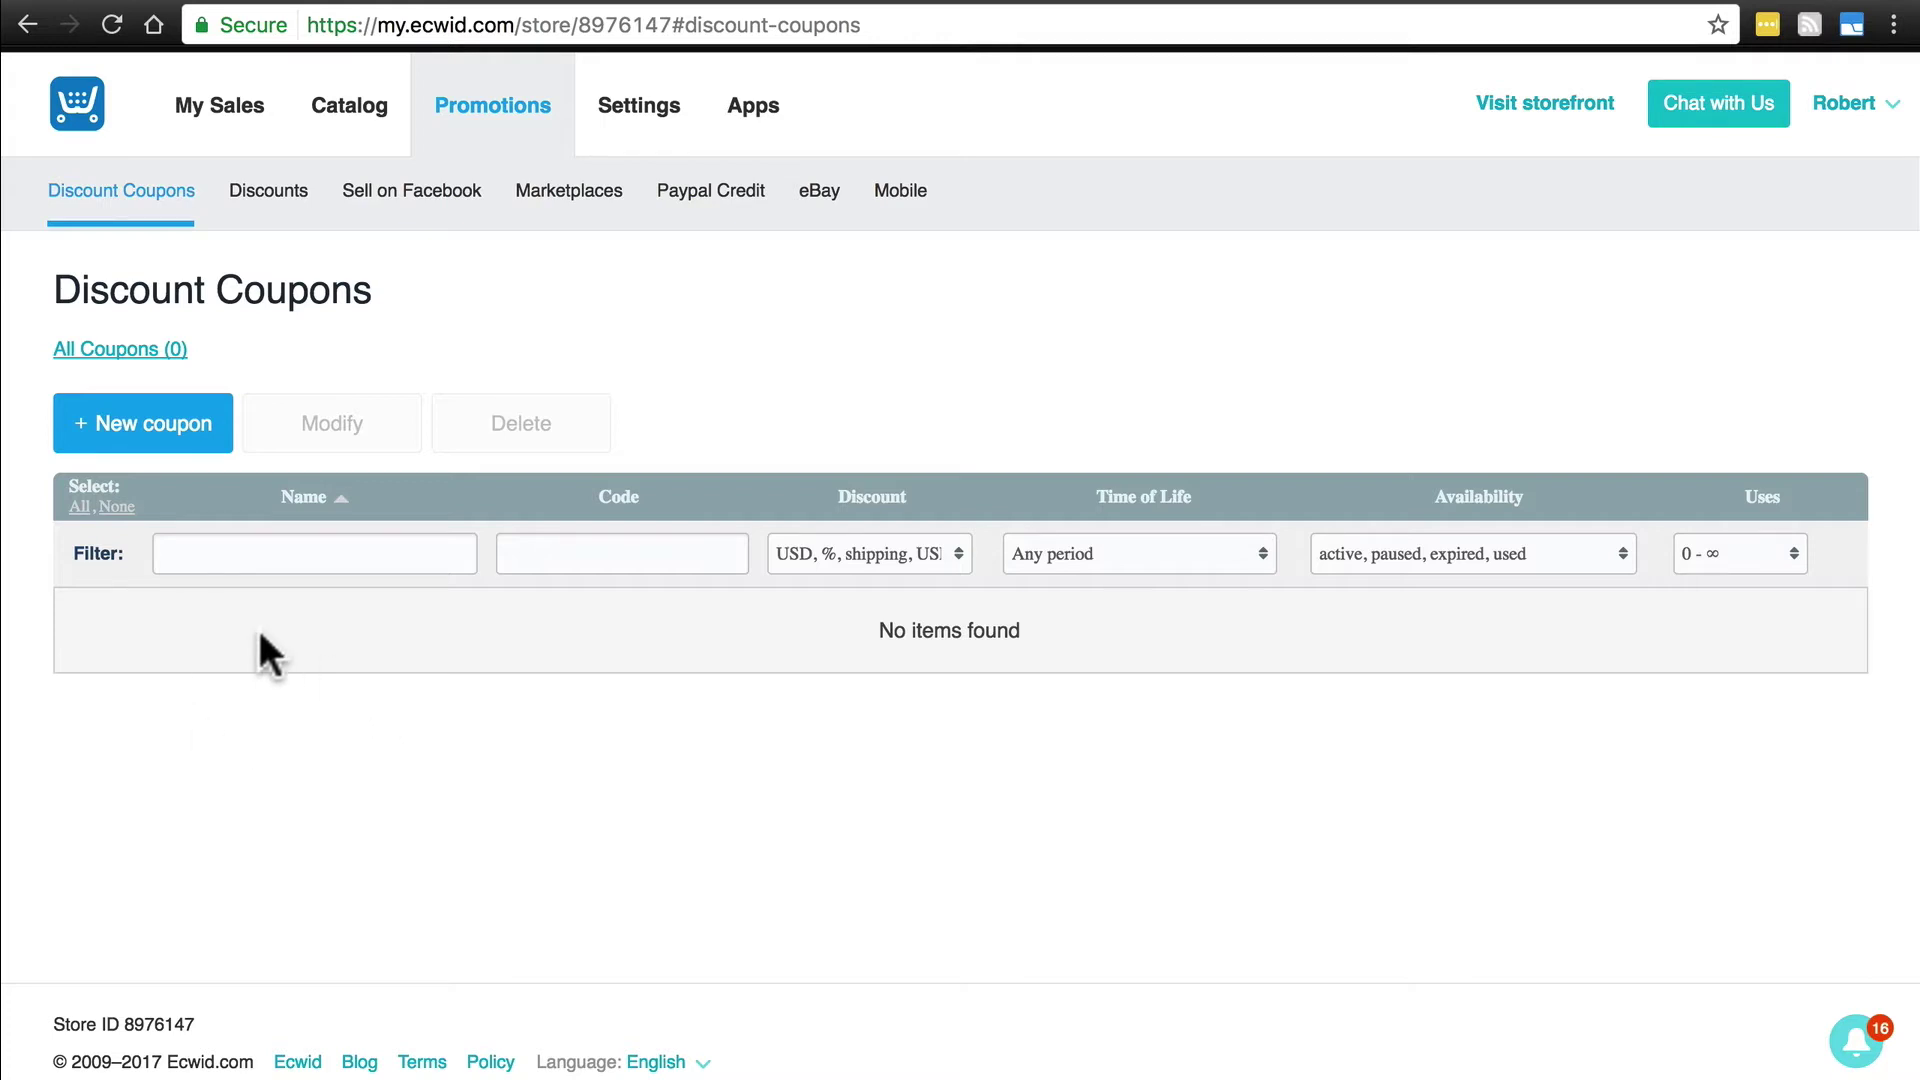
Start a new coupon and name it 'Valentine's Day Discout'.
{"action": "left_click", "coordinate": [152, 430]}
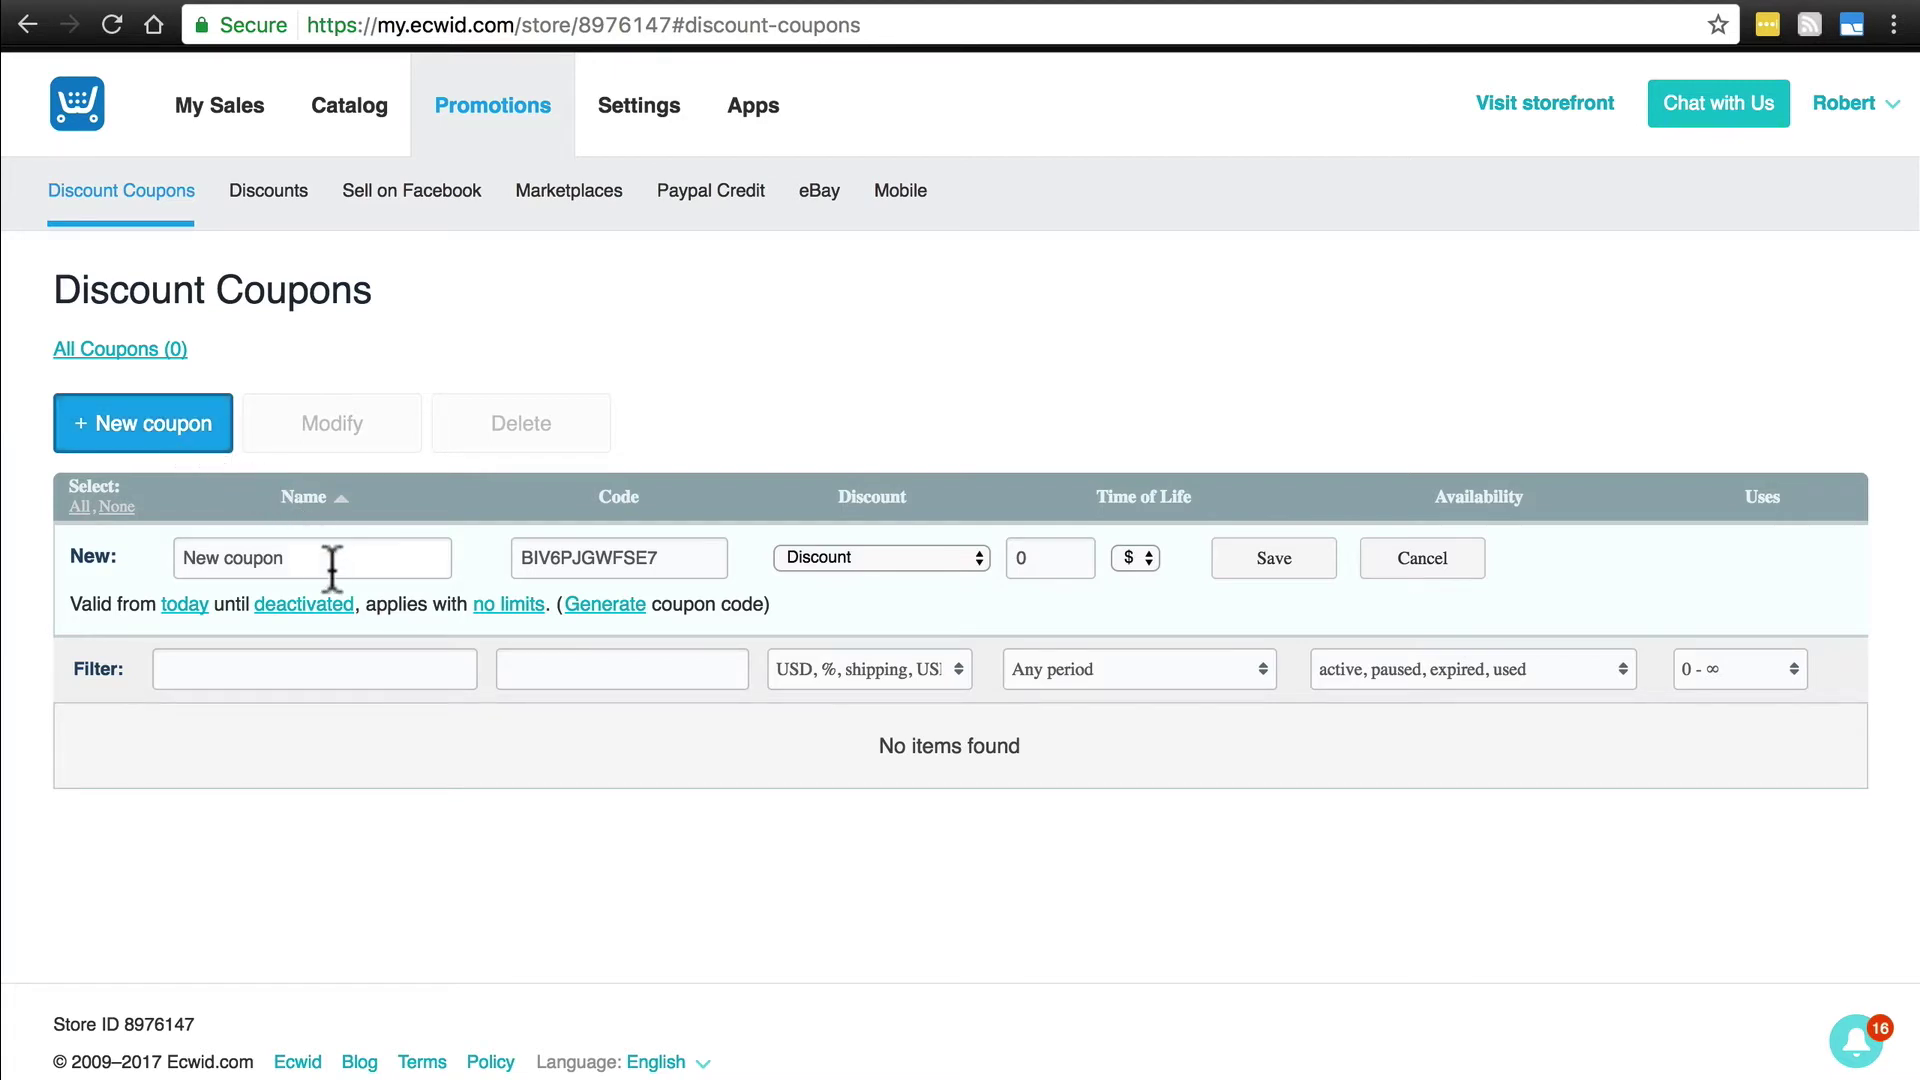
{"action": "left_click_drag", "start_coordinate": [330, 561], "coordinate": [167, 550]}
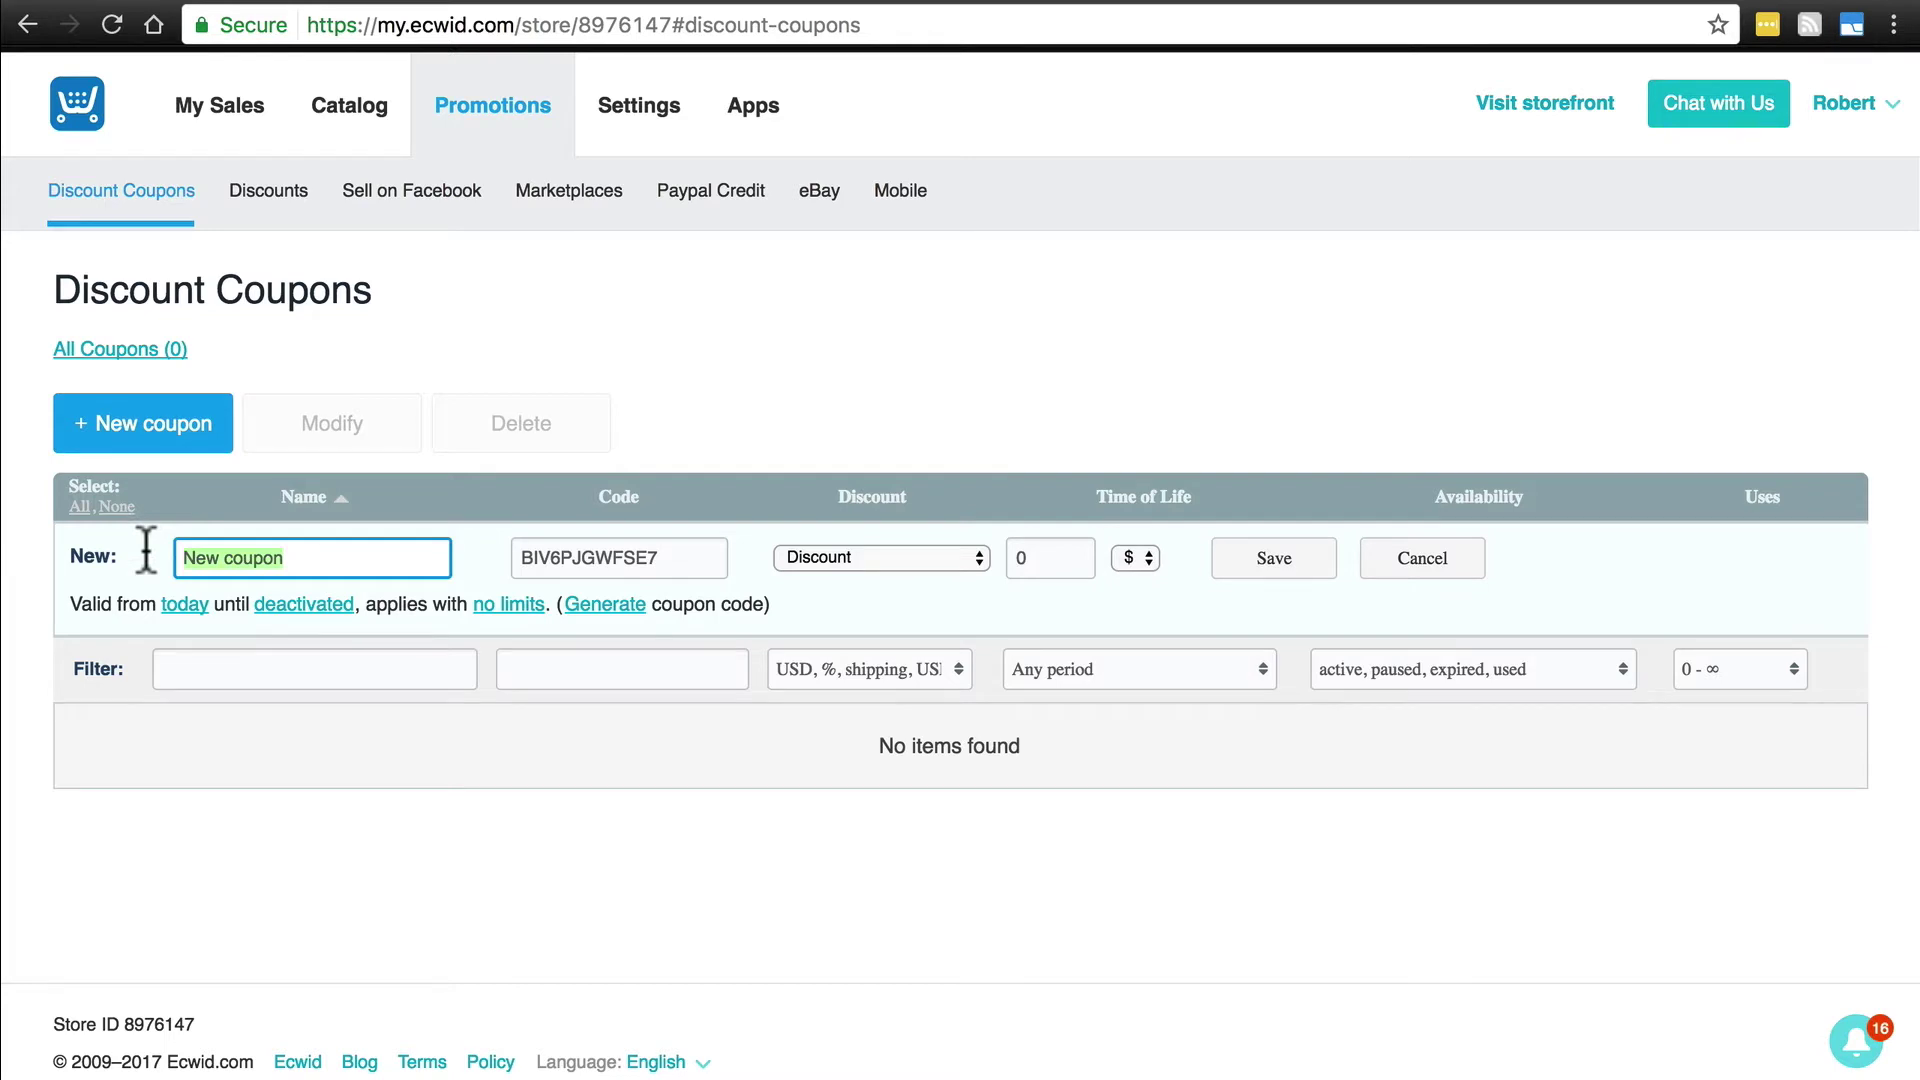
{"action": "type", "text": "Valentine"}
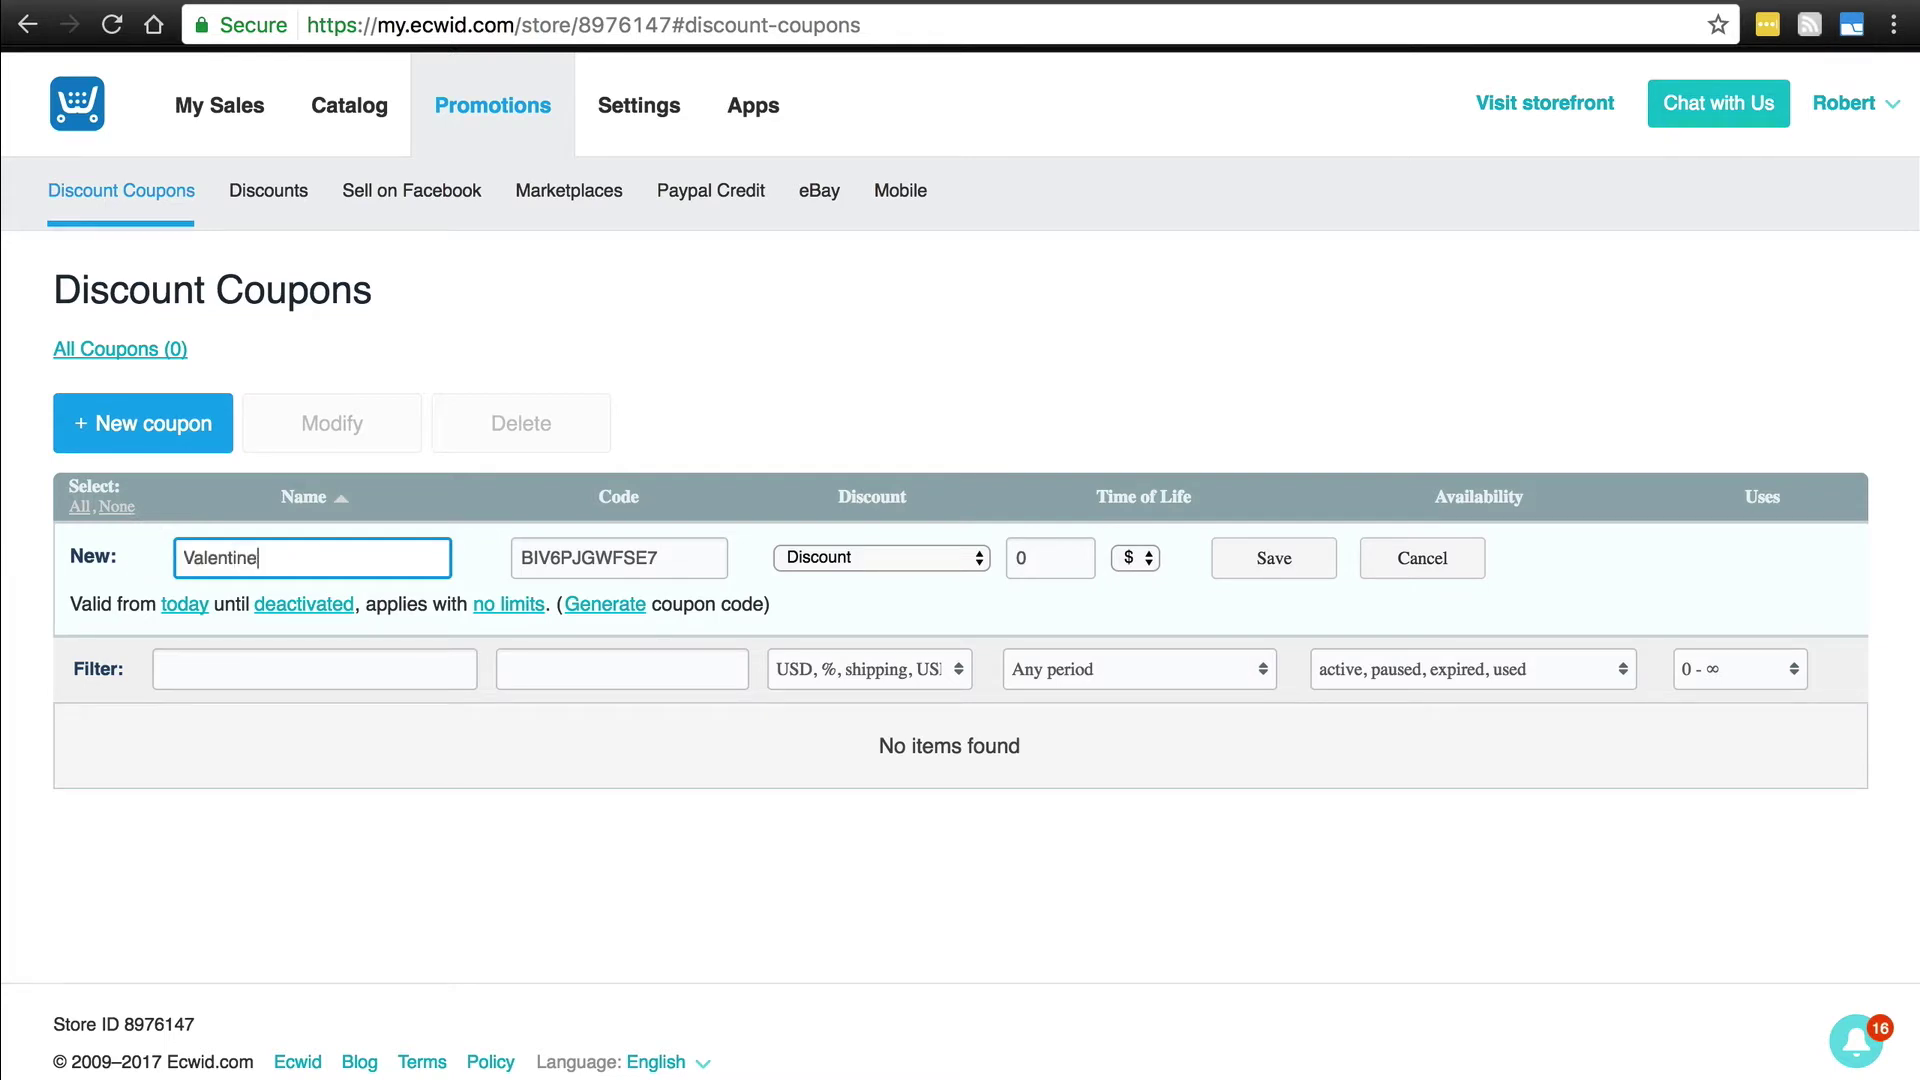
{"action": "type", "text": "'s Day Discout"}
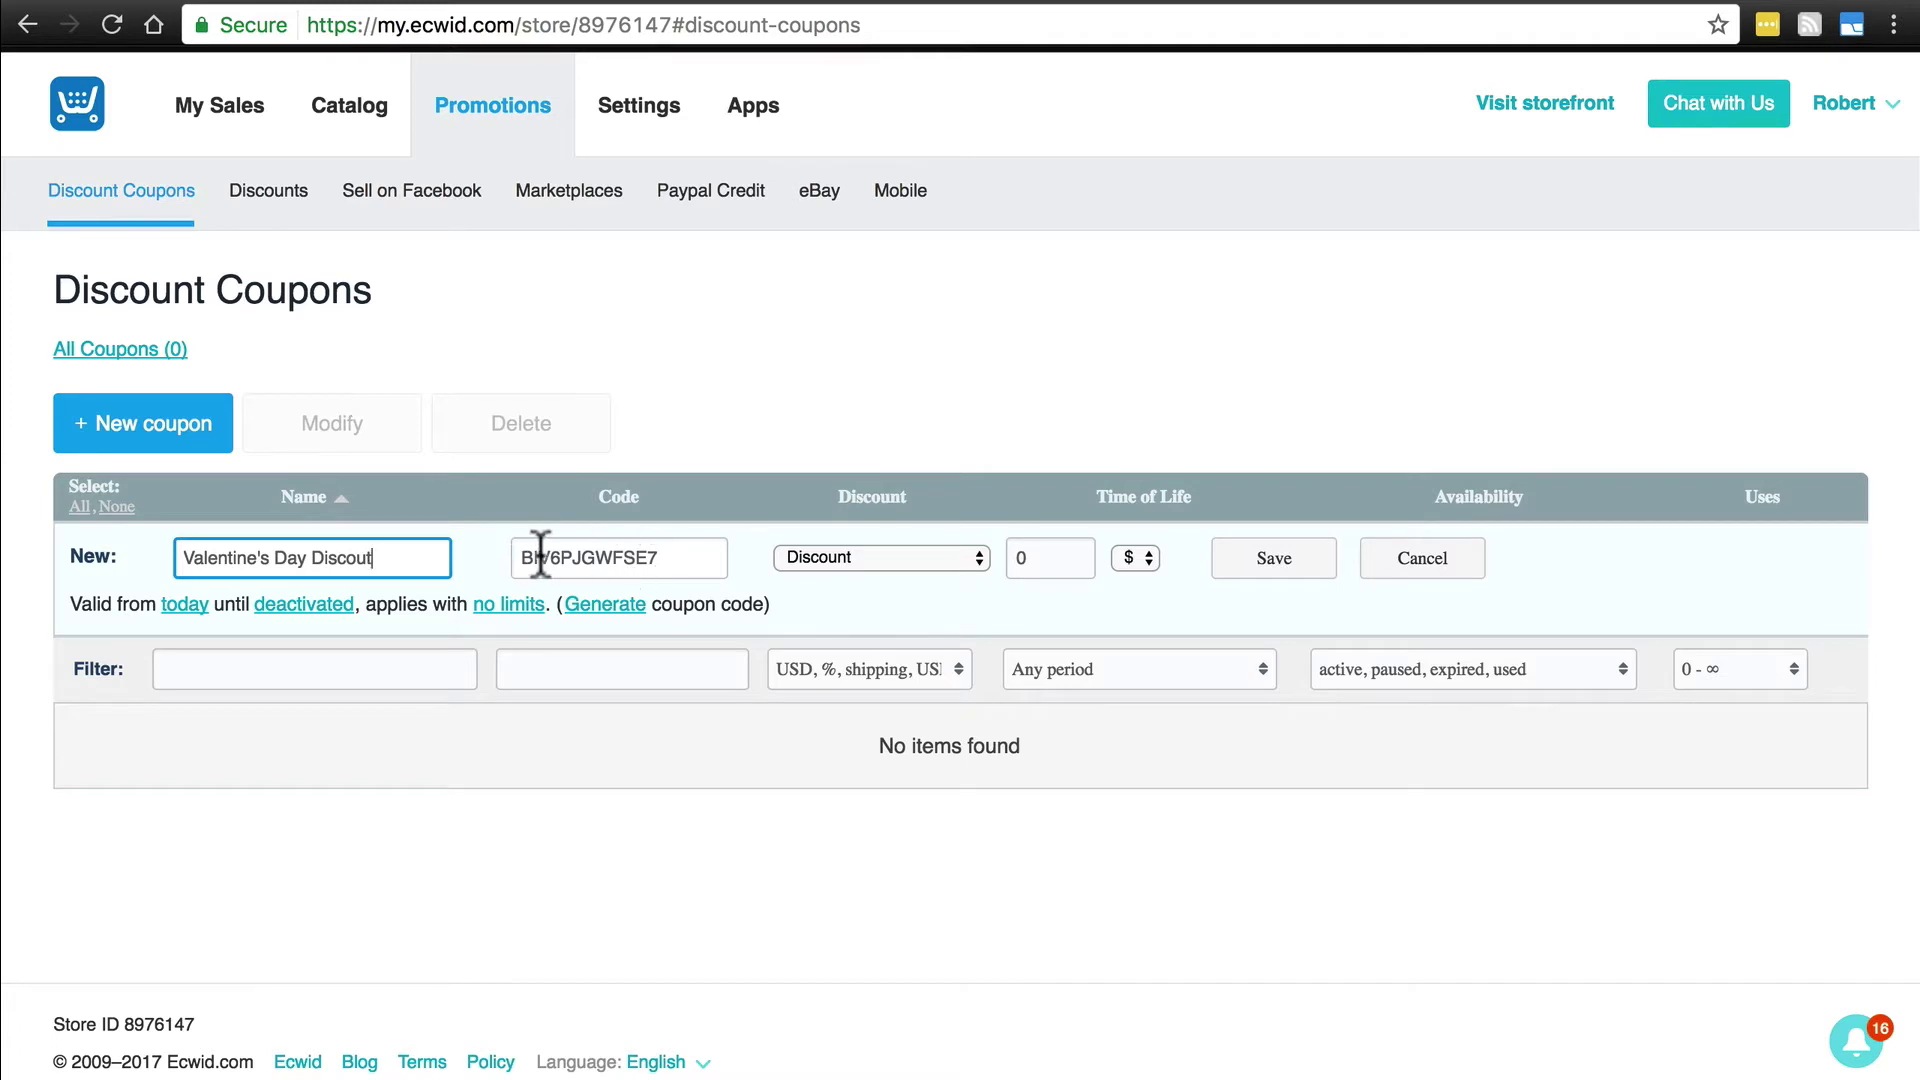
Set the coupon code to valentines2017, trying a generated code before restoring it.
{"action": "left_click_drag", "start_coordinate": [688, 558], "coordinate": [476, 550]}
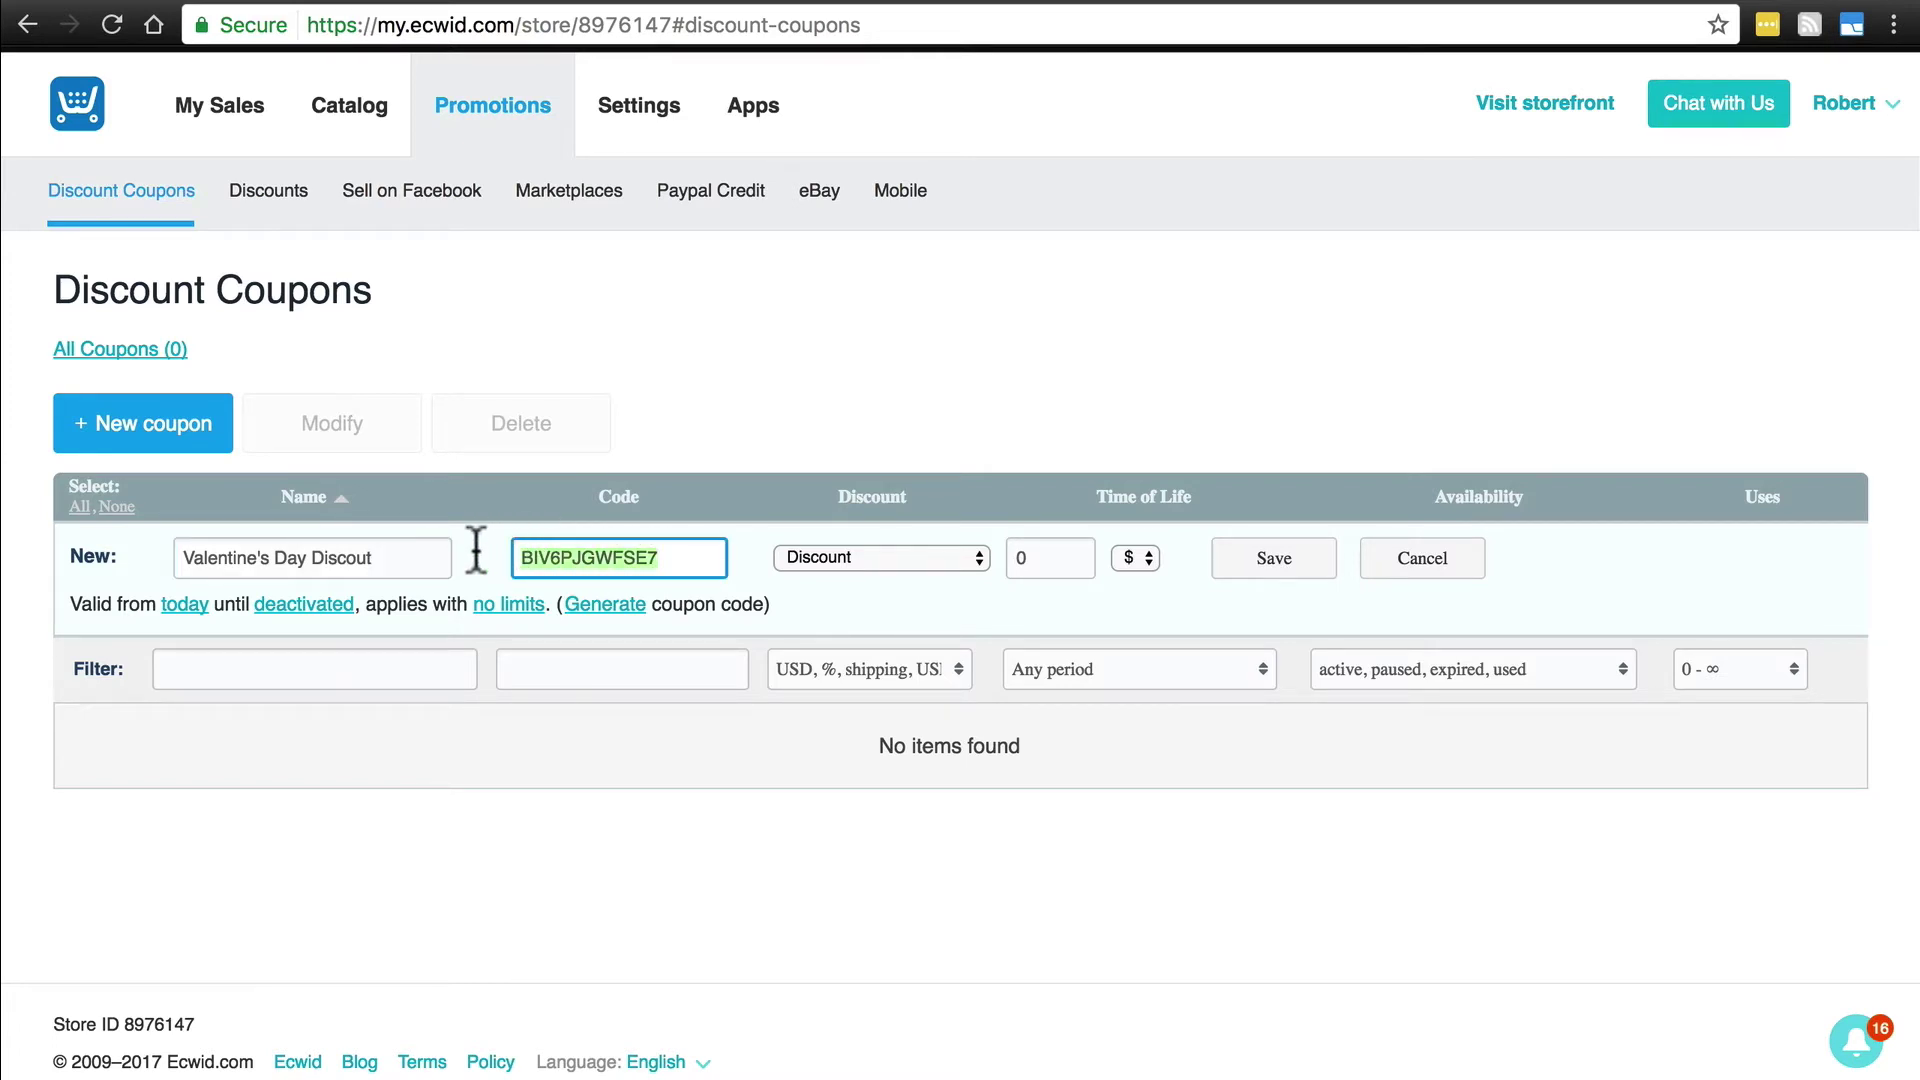
{"action": "type", "text": "valen"}
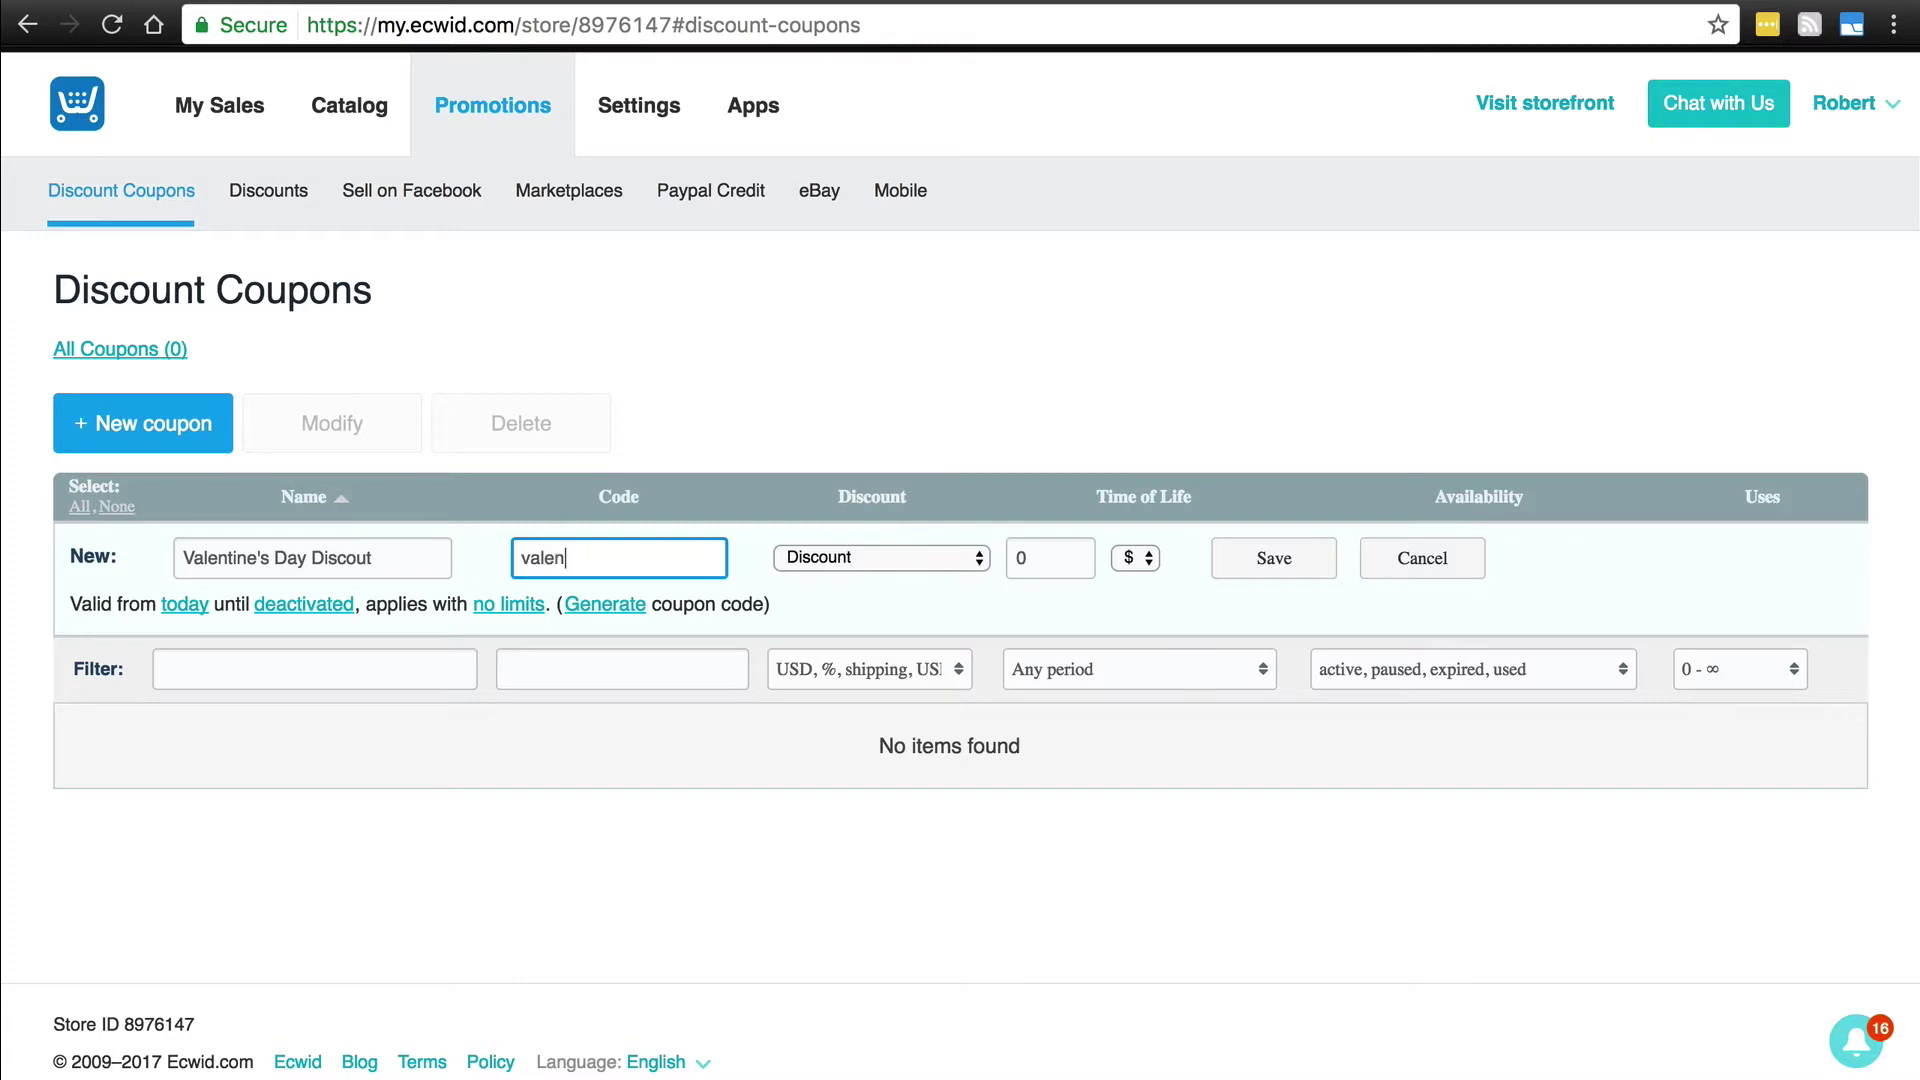
{"action": "type", "text": "tines2017"}
{"action": "key", "text": "super+a"}
{"action": "key", "text": "super+c"}
{"action": "key", "text": "BackSpace"}
{"action": "left_click", "coordinate": [608, 615]}
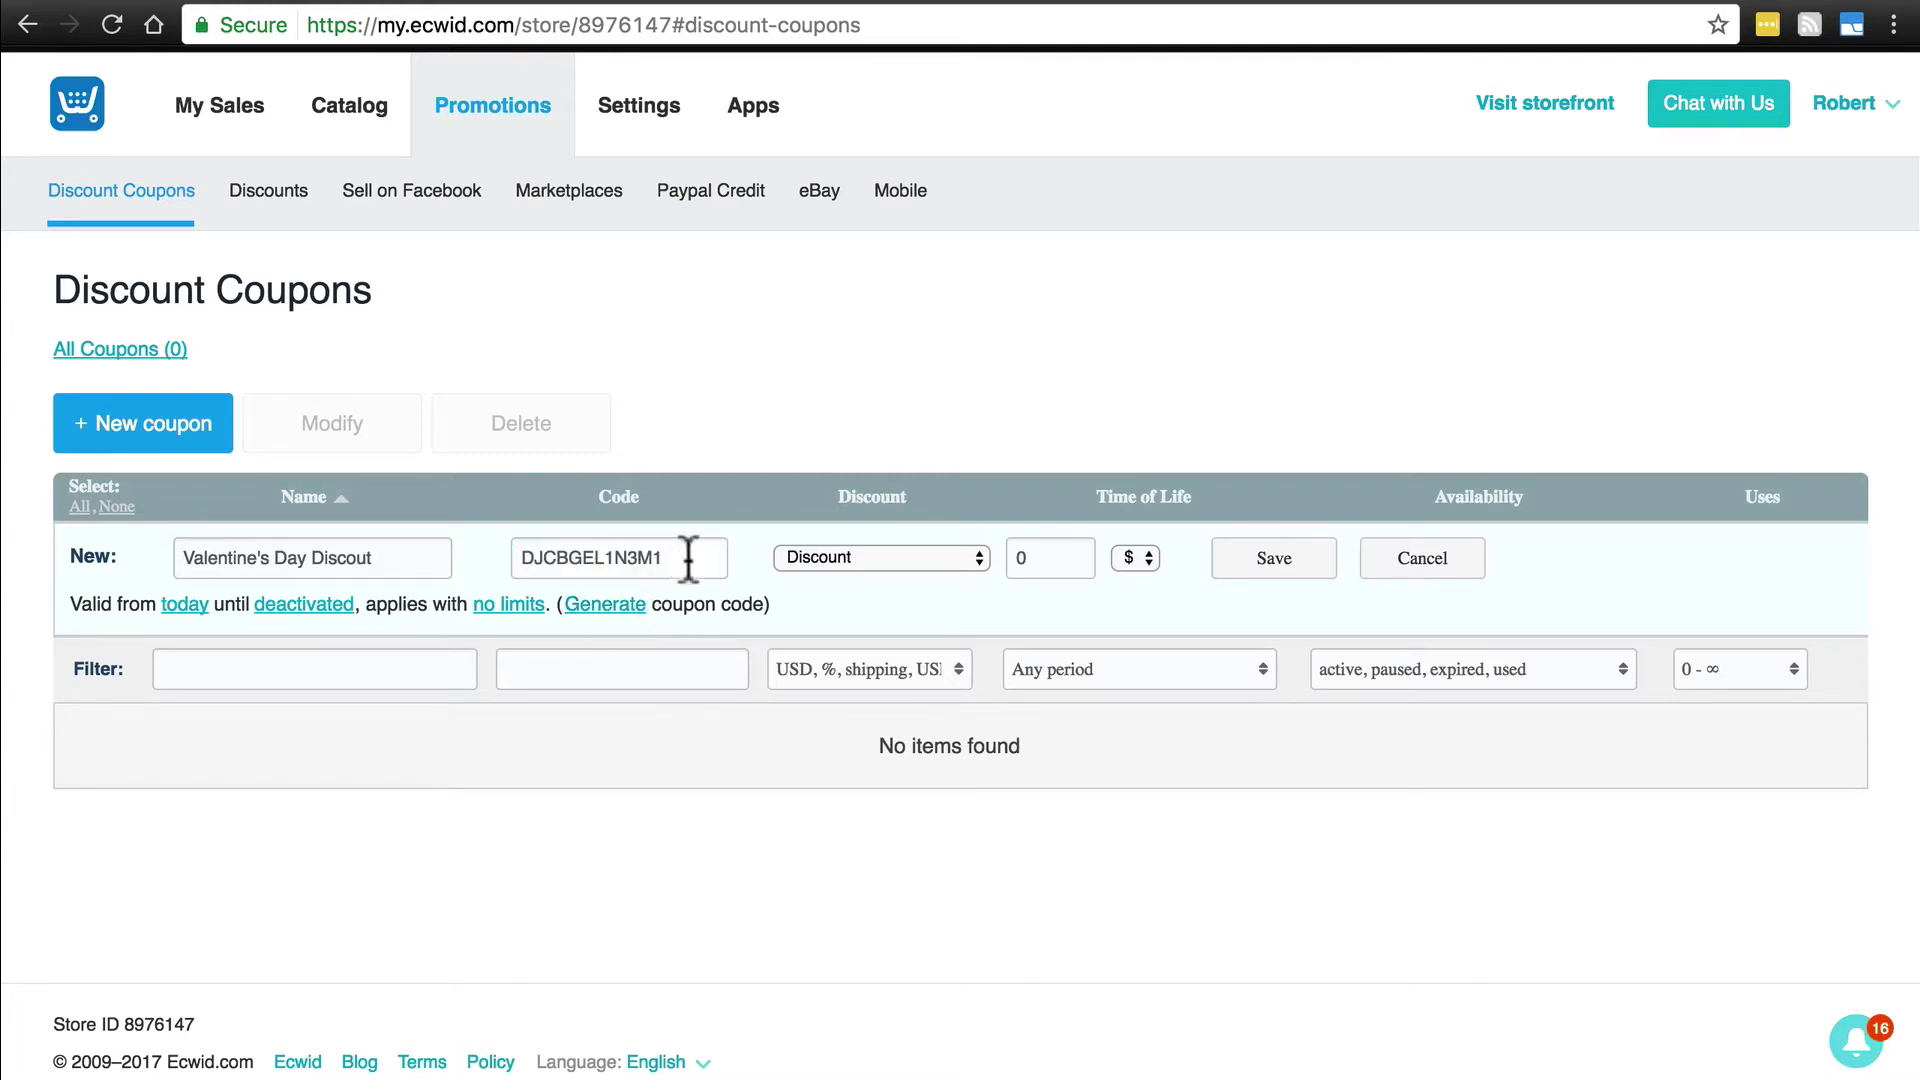
{"action": "left_click_drag", "start_coordinate": [688, 557], "coordinate": [488, 557]}
{"action": "key", "text": "super+v"}
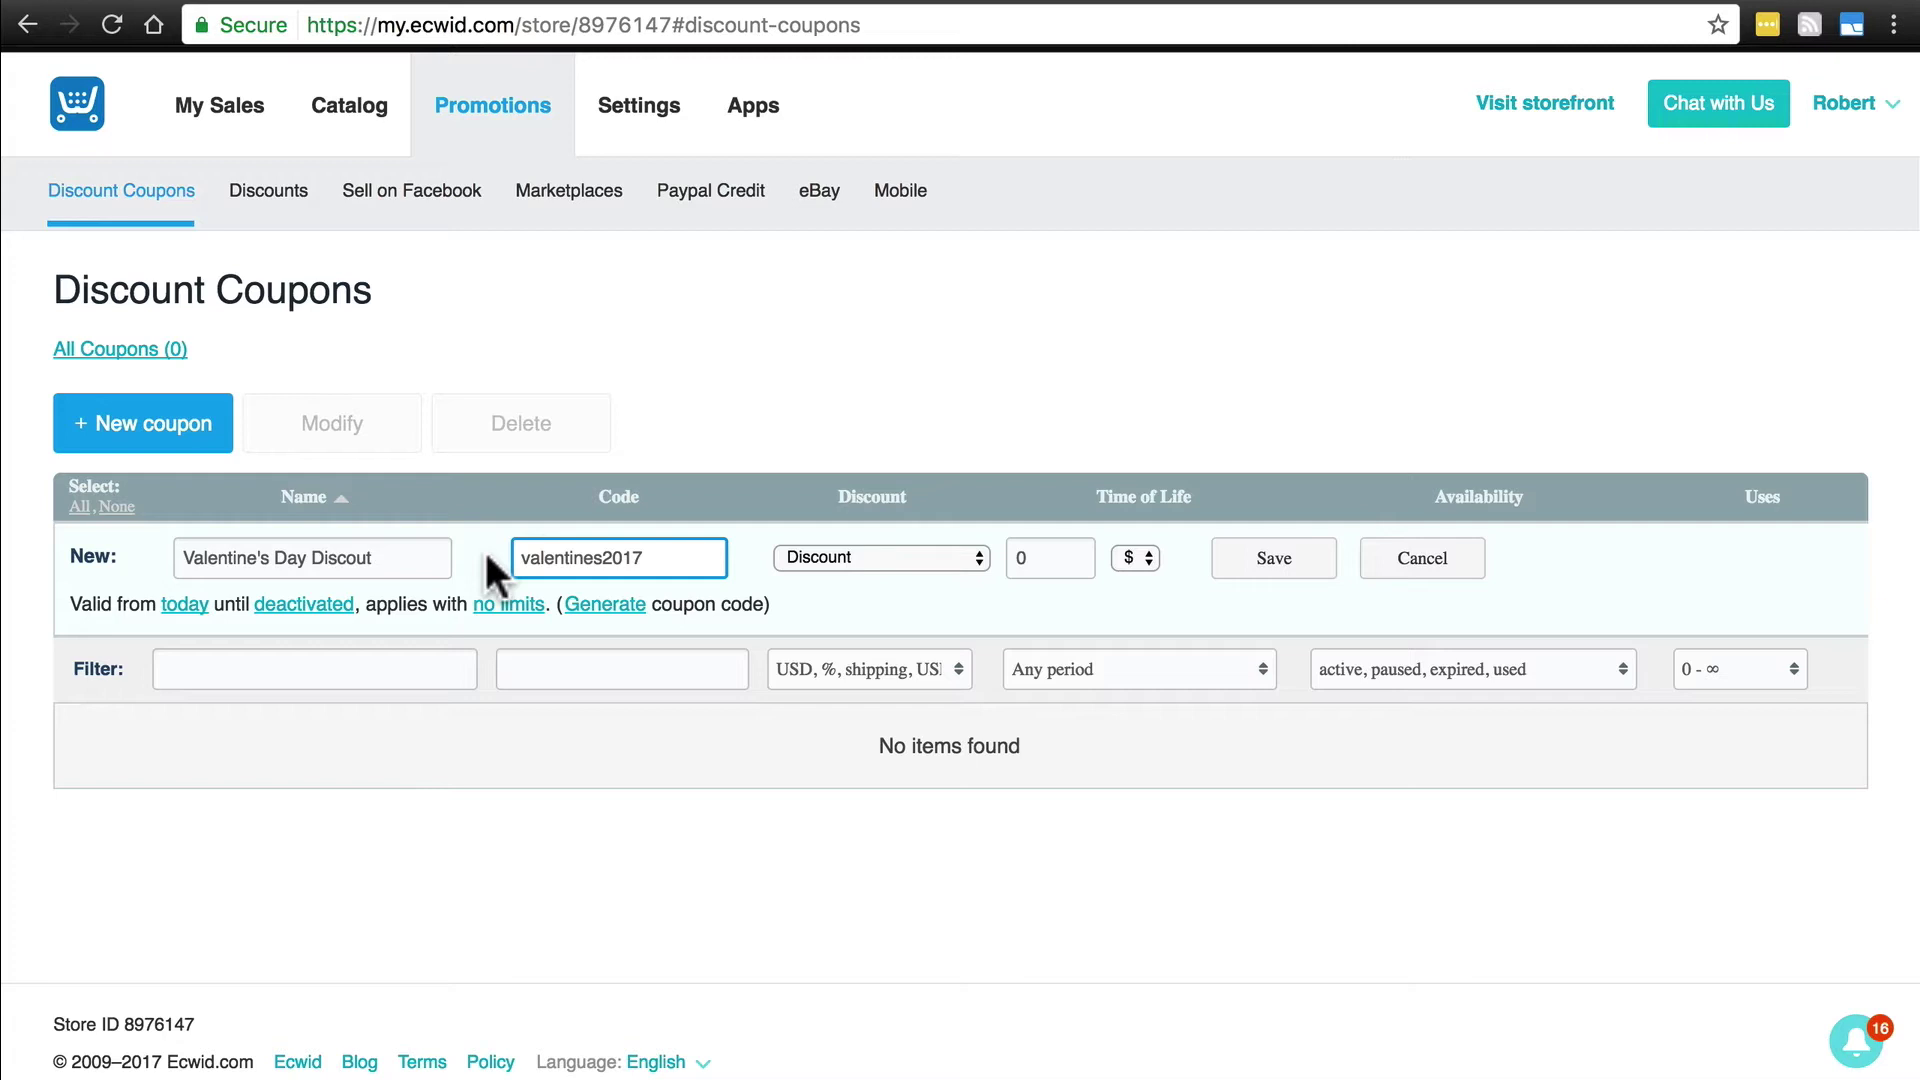
Set the coupon to a Discount of $10, keeping today as the start date.
{"action": "left_click", "coordinate": [945, 557]}
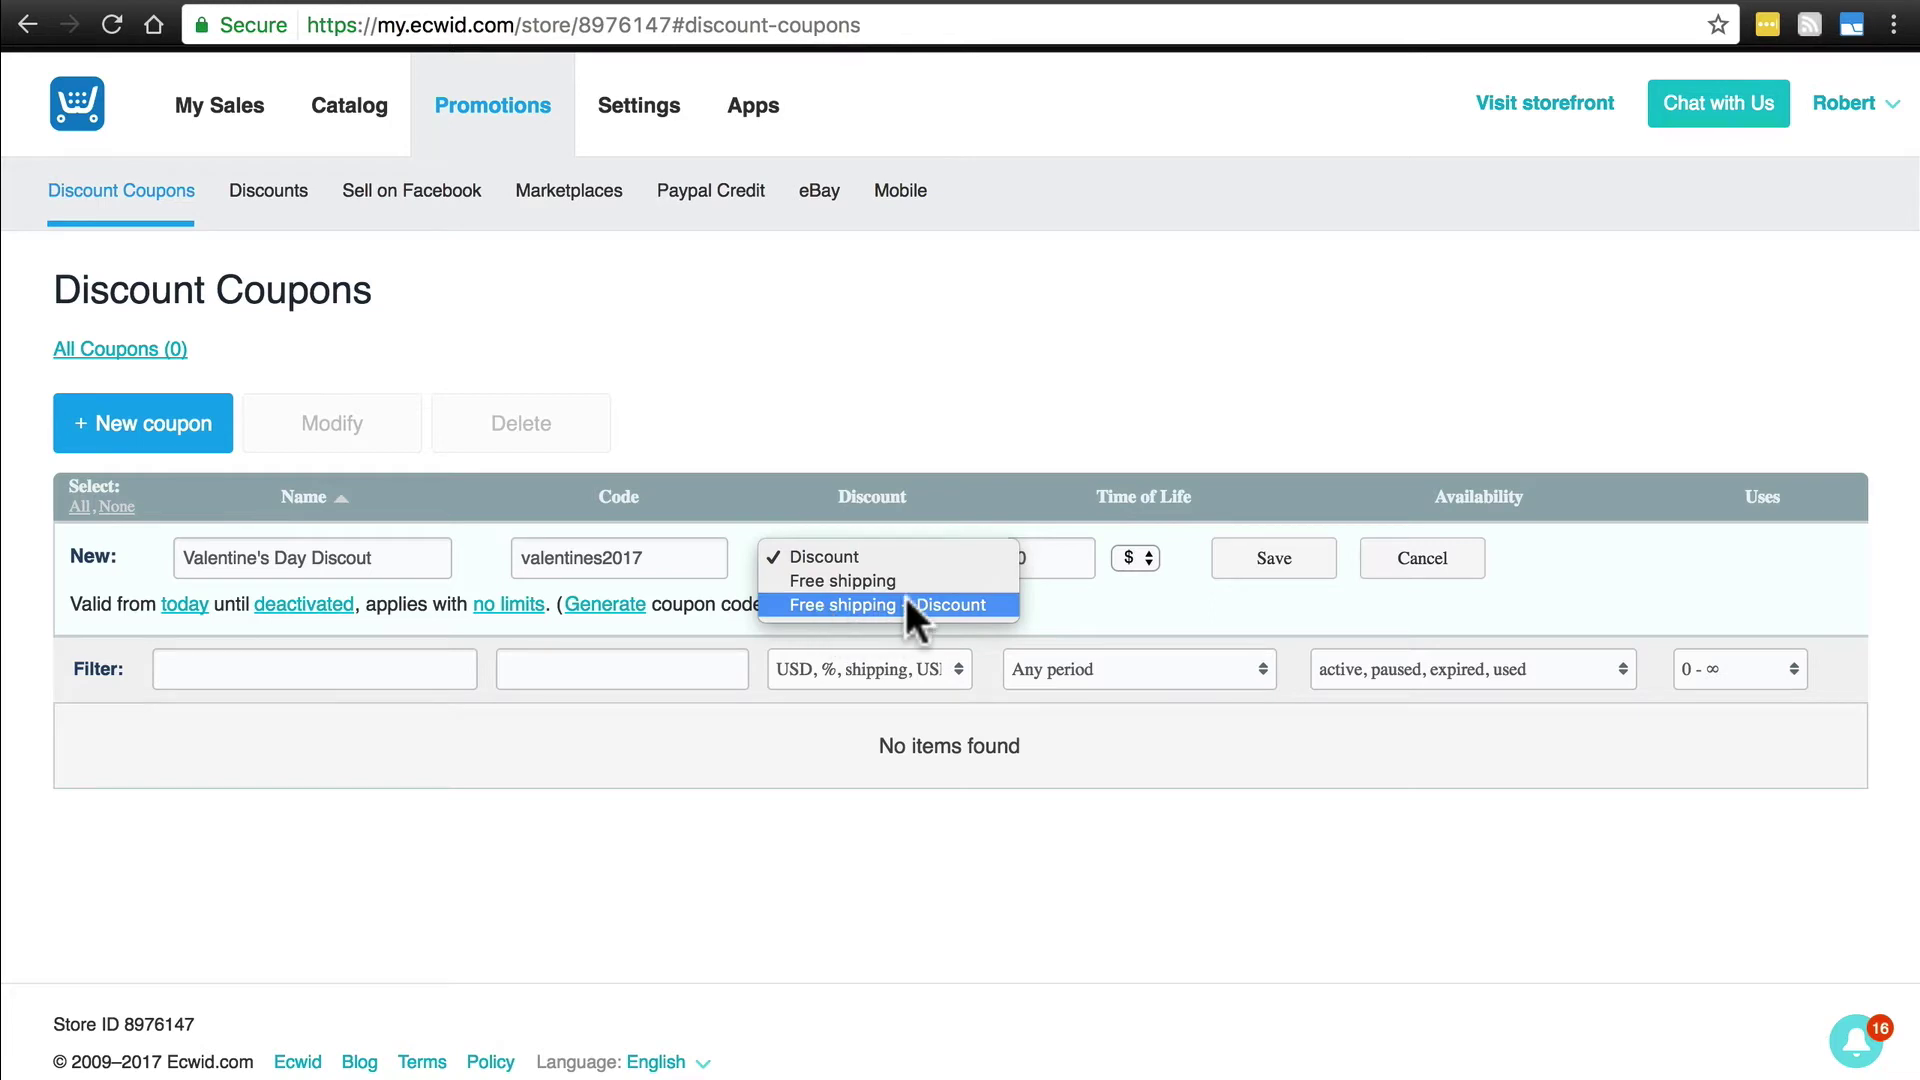
{"action": "left_click", "coordinate": [896, 542]}
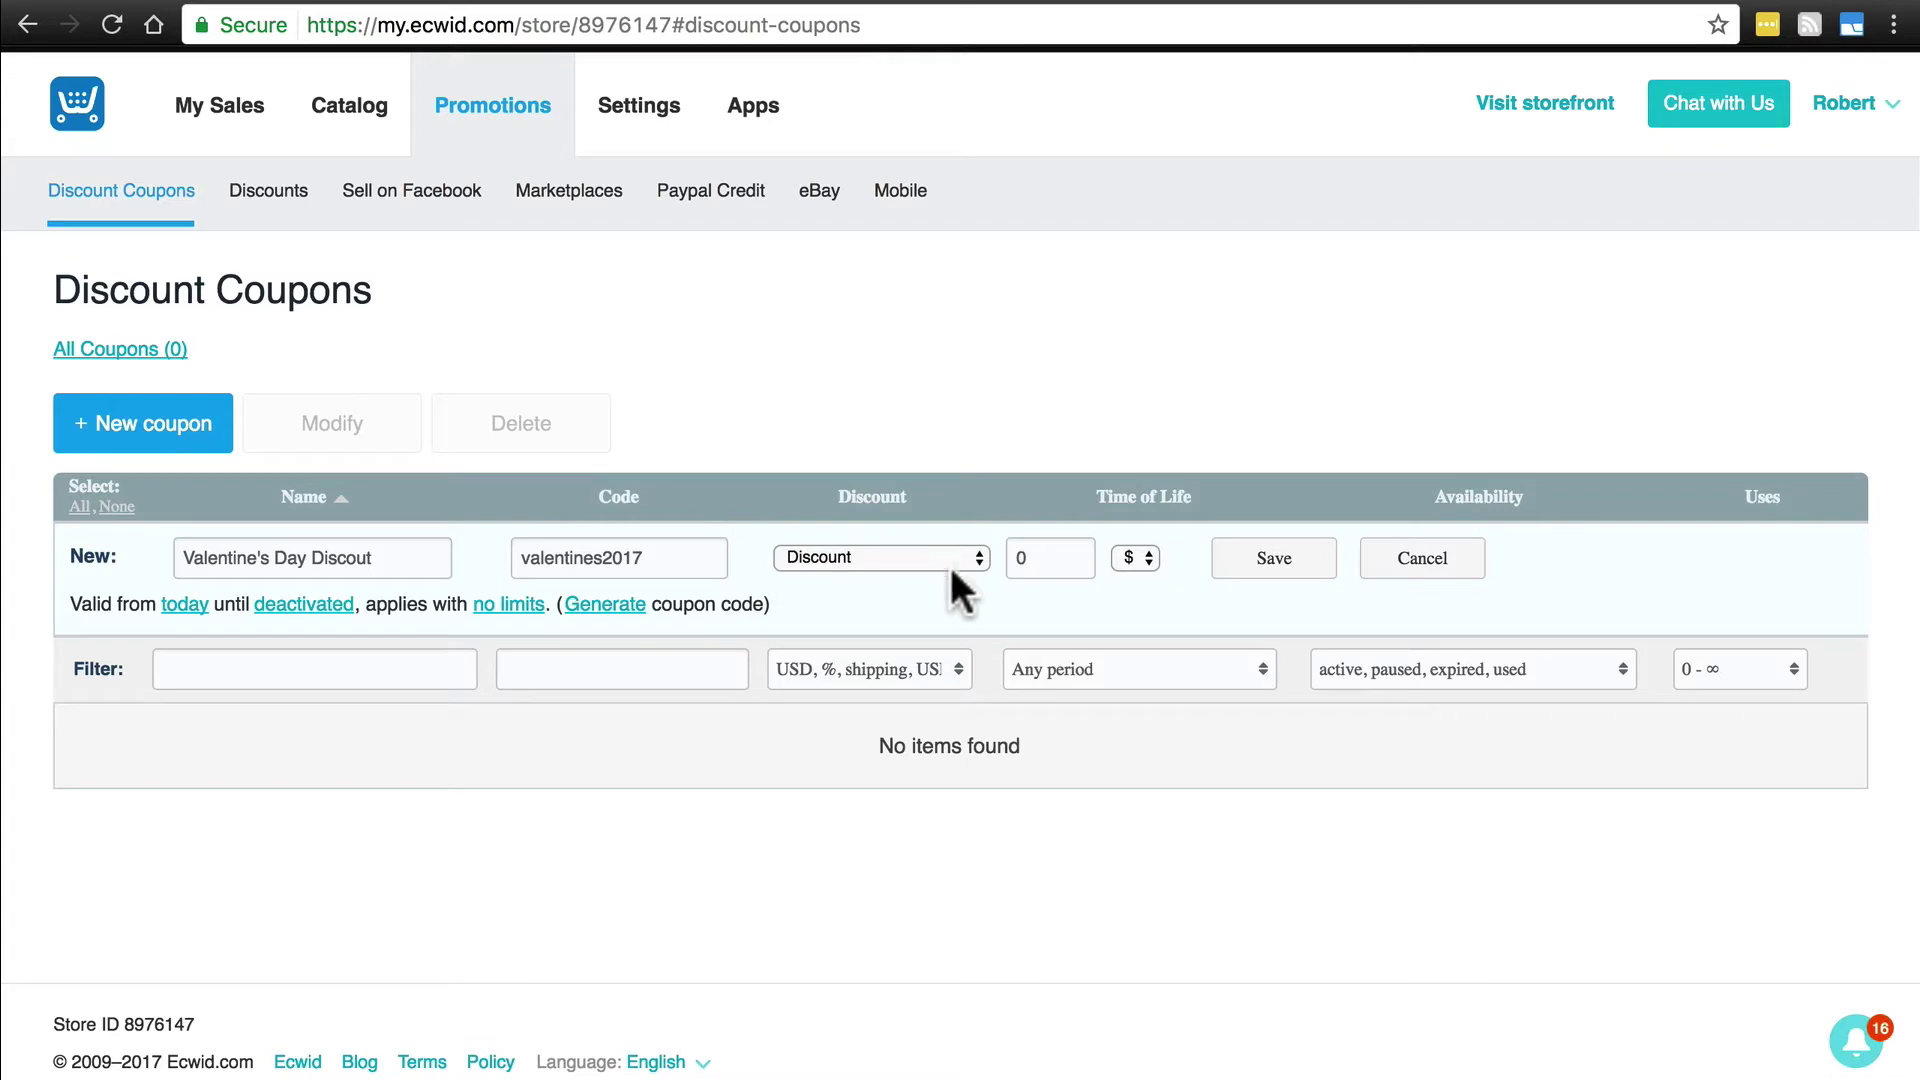
{"action": "left_click", "coordinate": [1136, 558]}
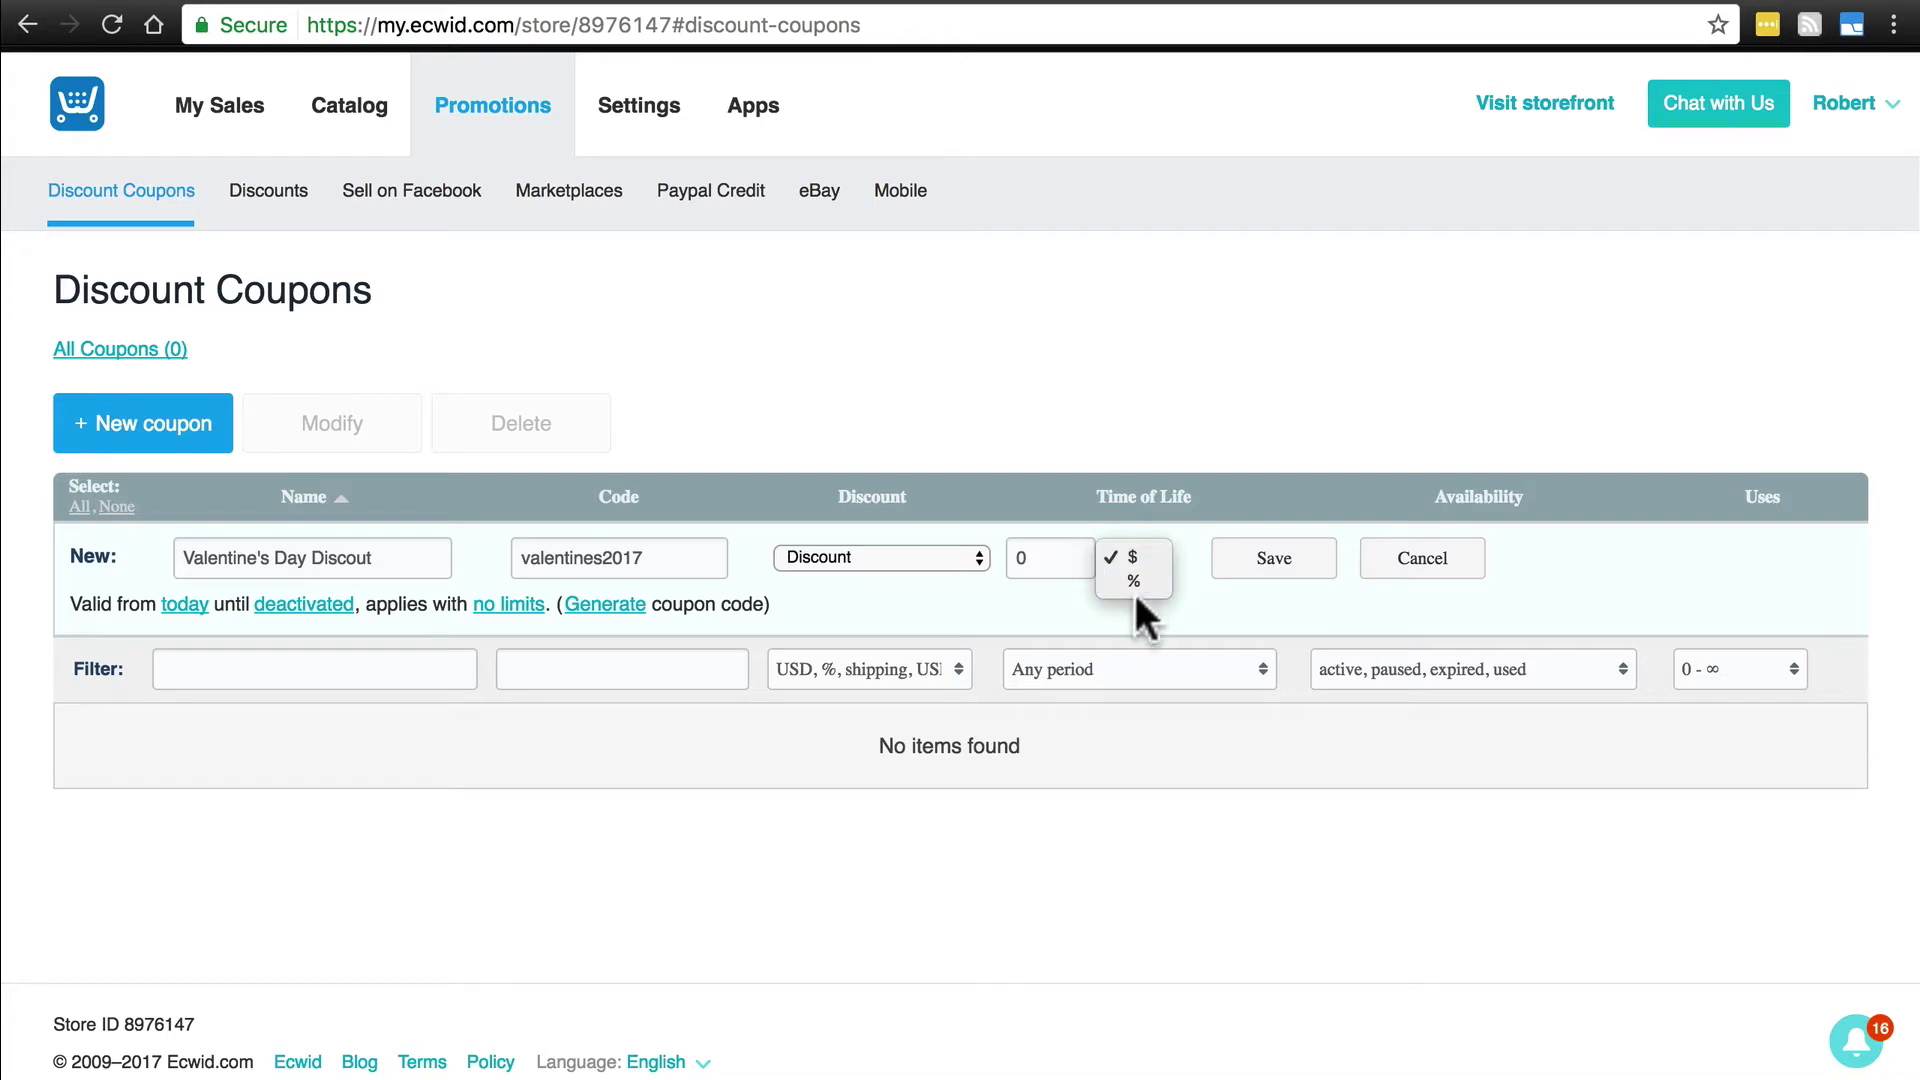
{"action": "left_click", "coordinate": [1136, 557]}
{"action": "left_click", "coordinate": [1065, 557]}
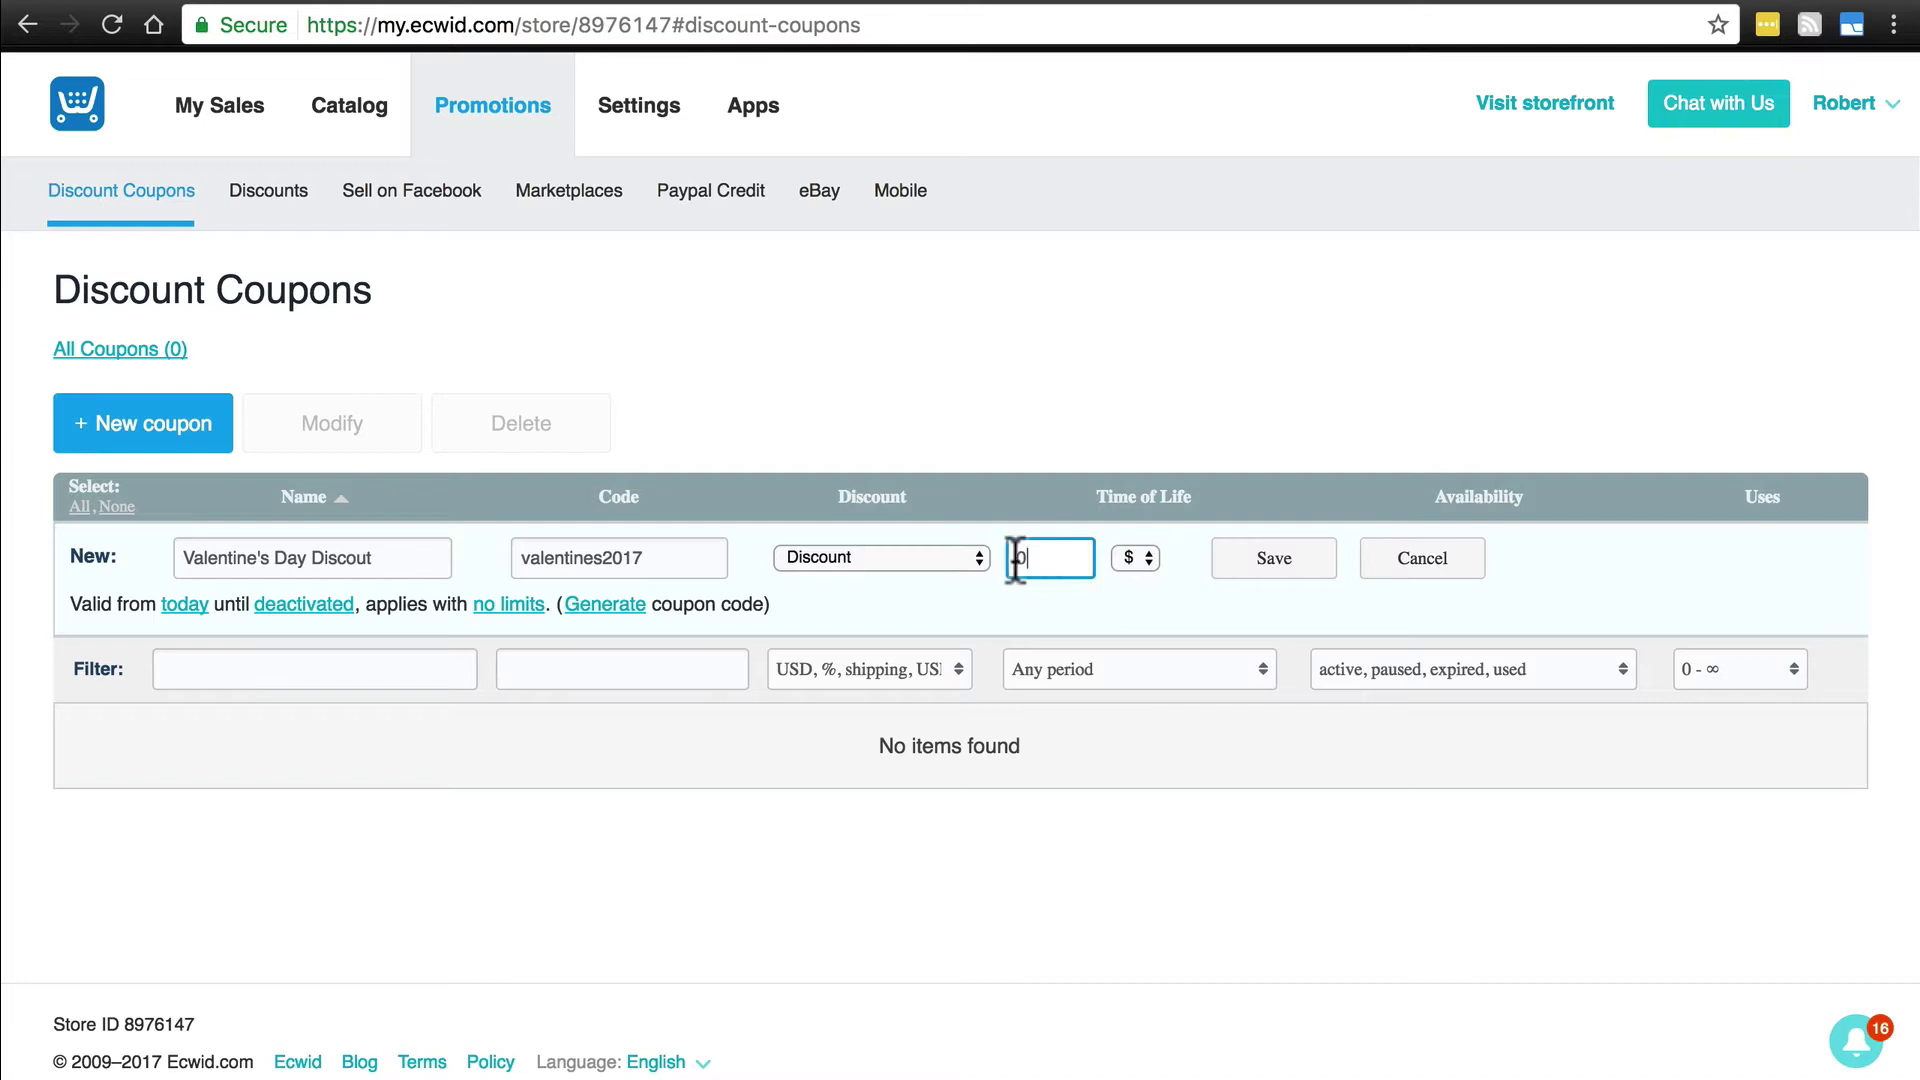
{"action": "type", "text": "10"}
{"action": "left_click", "coordinate": [195, 607]}
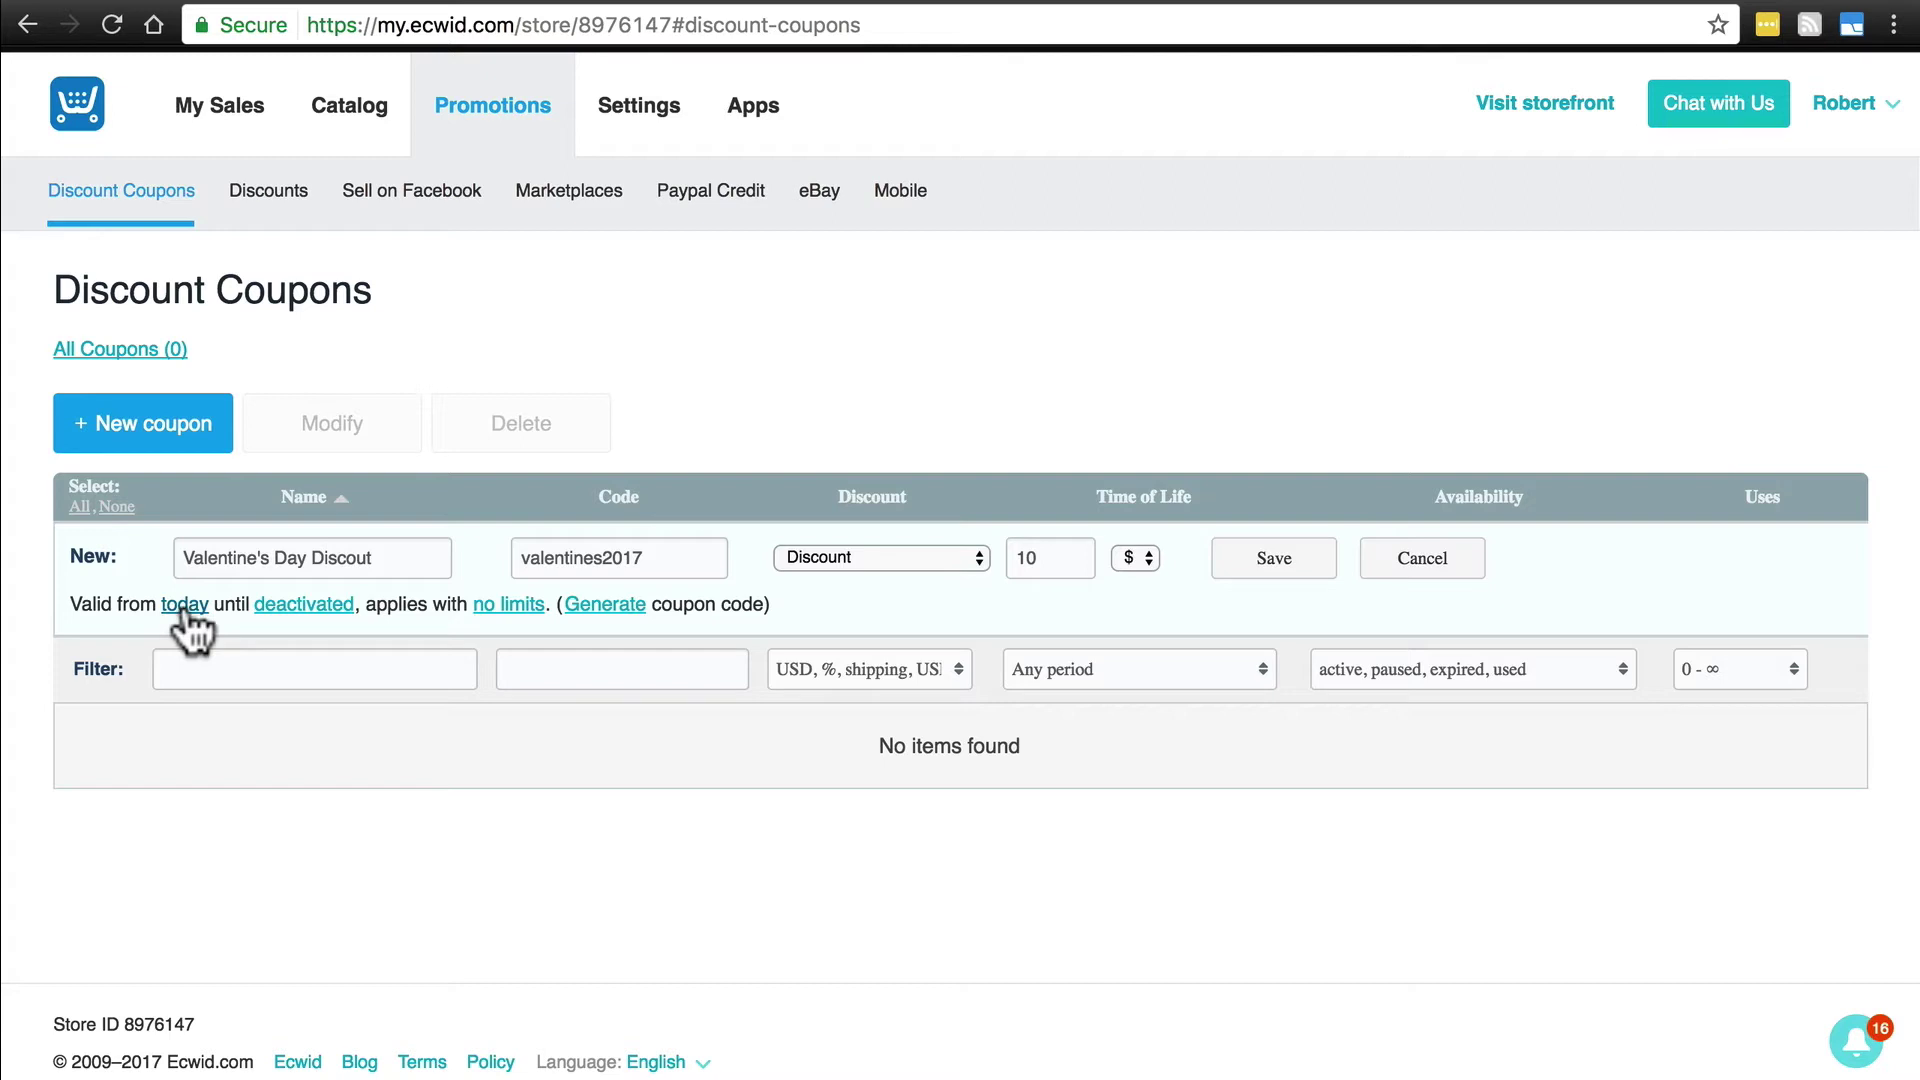
{"action": "left_click", "coordinate": [186, 608]}
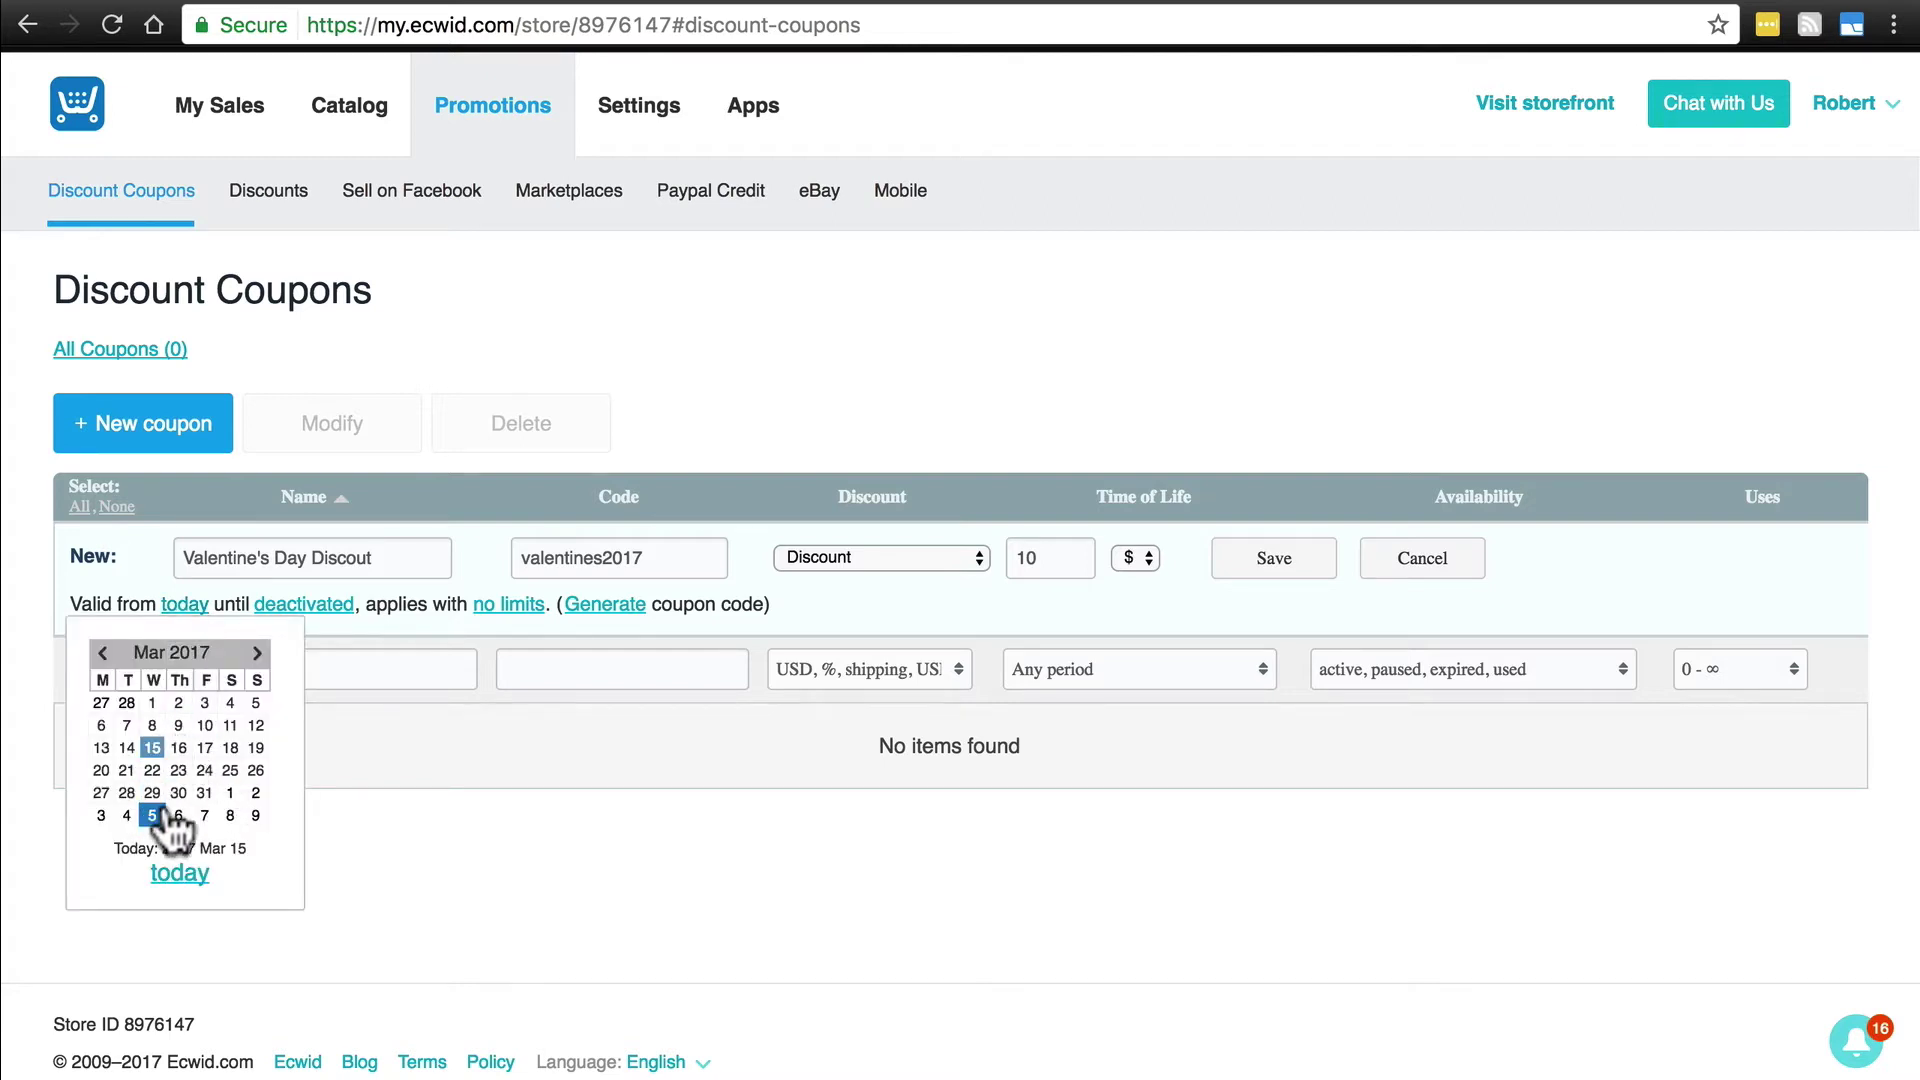
{"action": "left_click", "coordinate": [384, 830]}
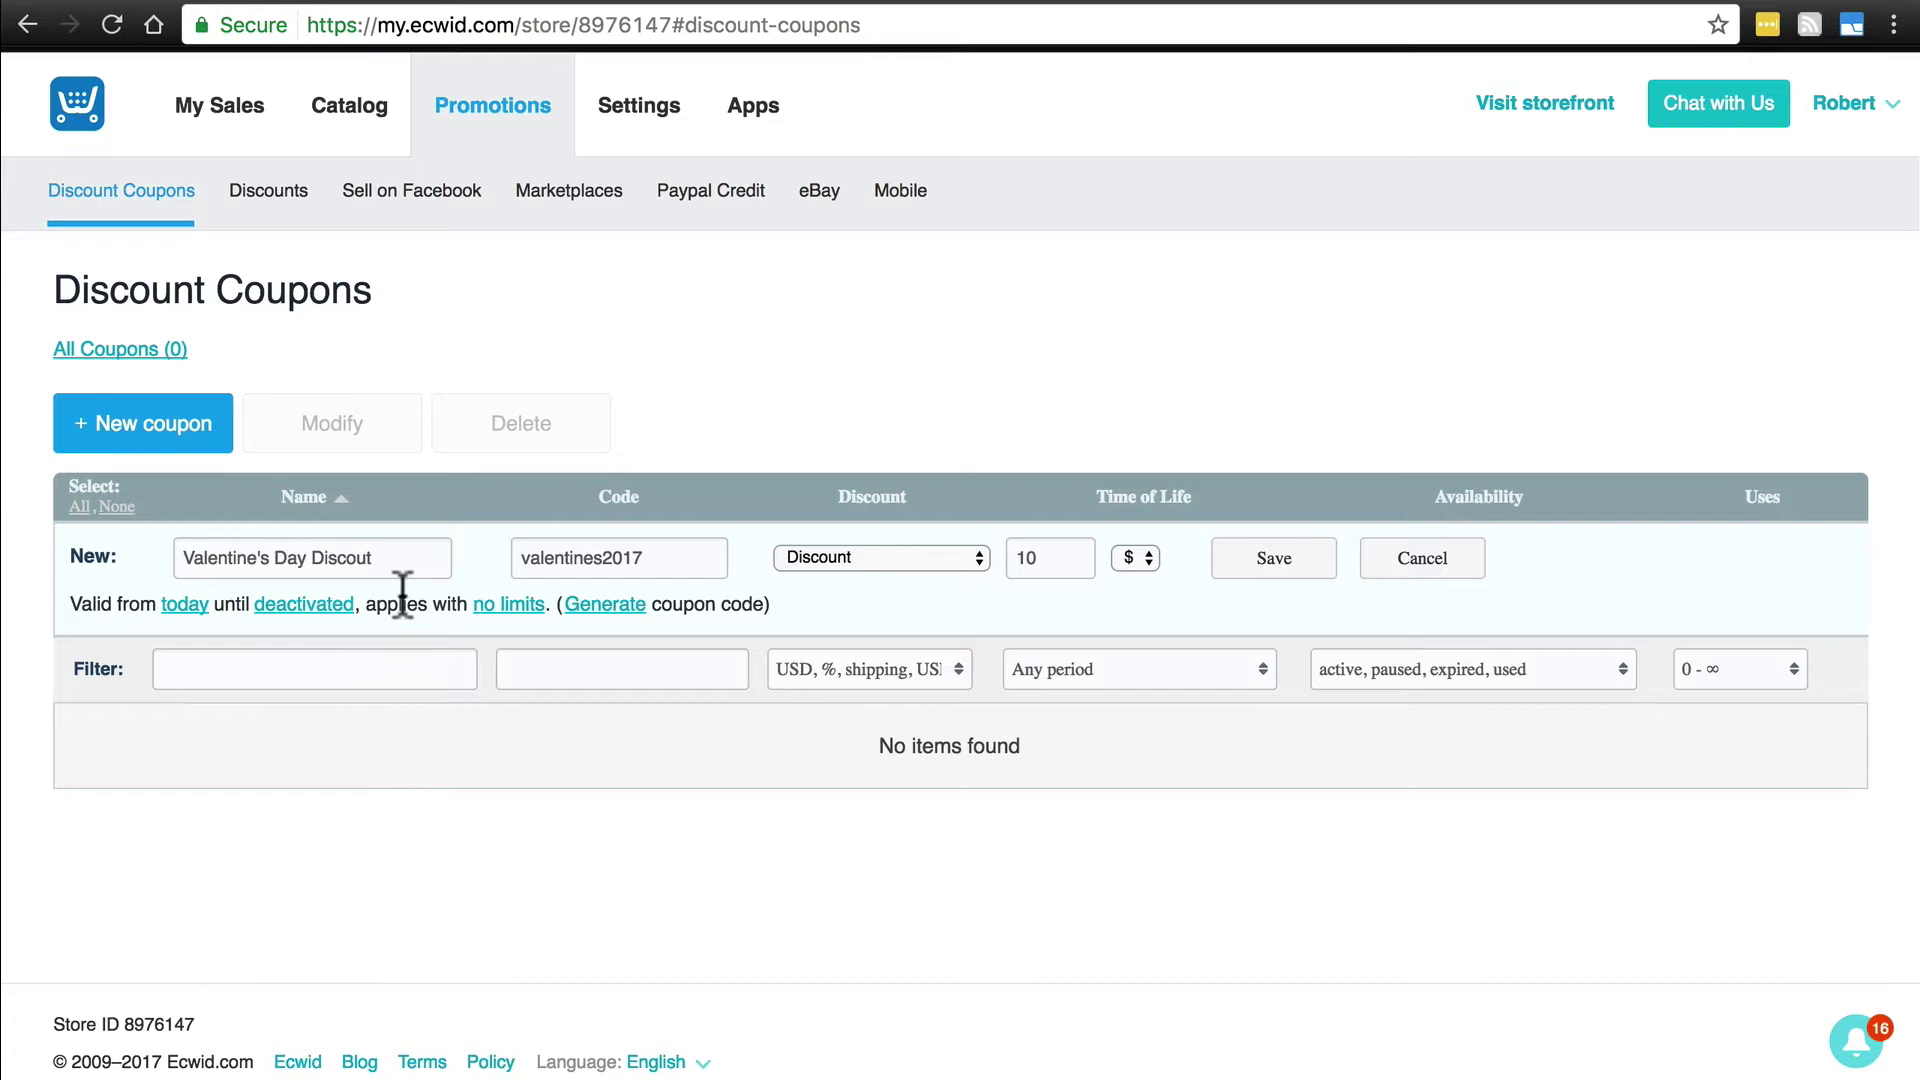
Set the coupon's end date to Apr 1, 2017.
{"action": "left_click", "coordinate": [312, 606]}
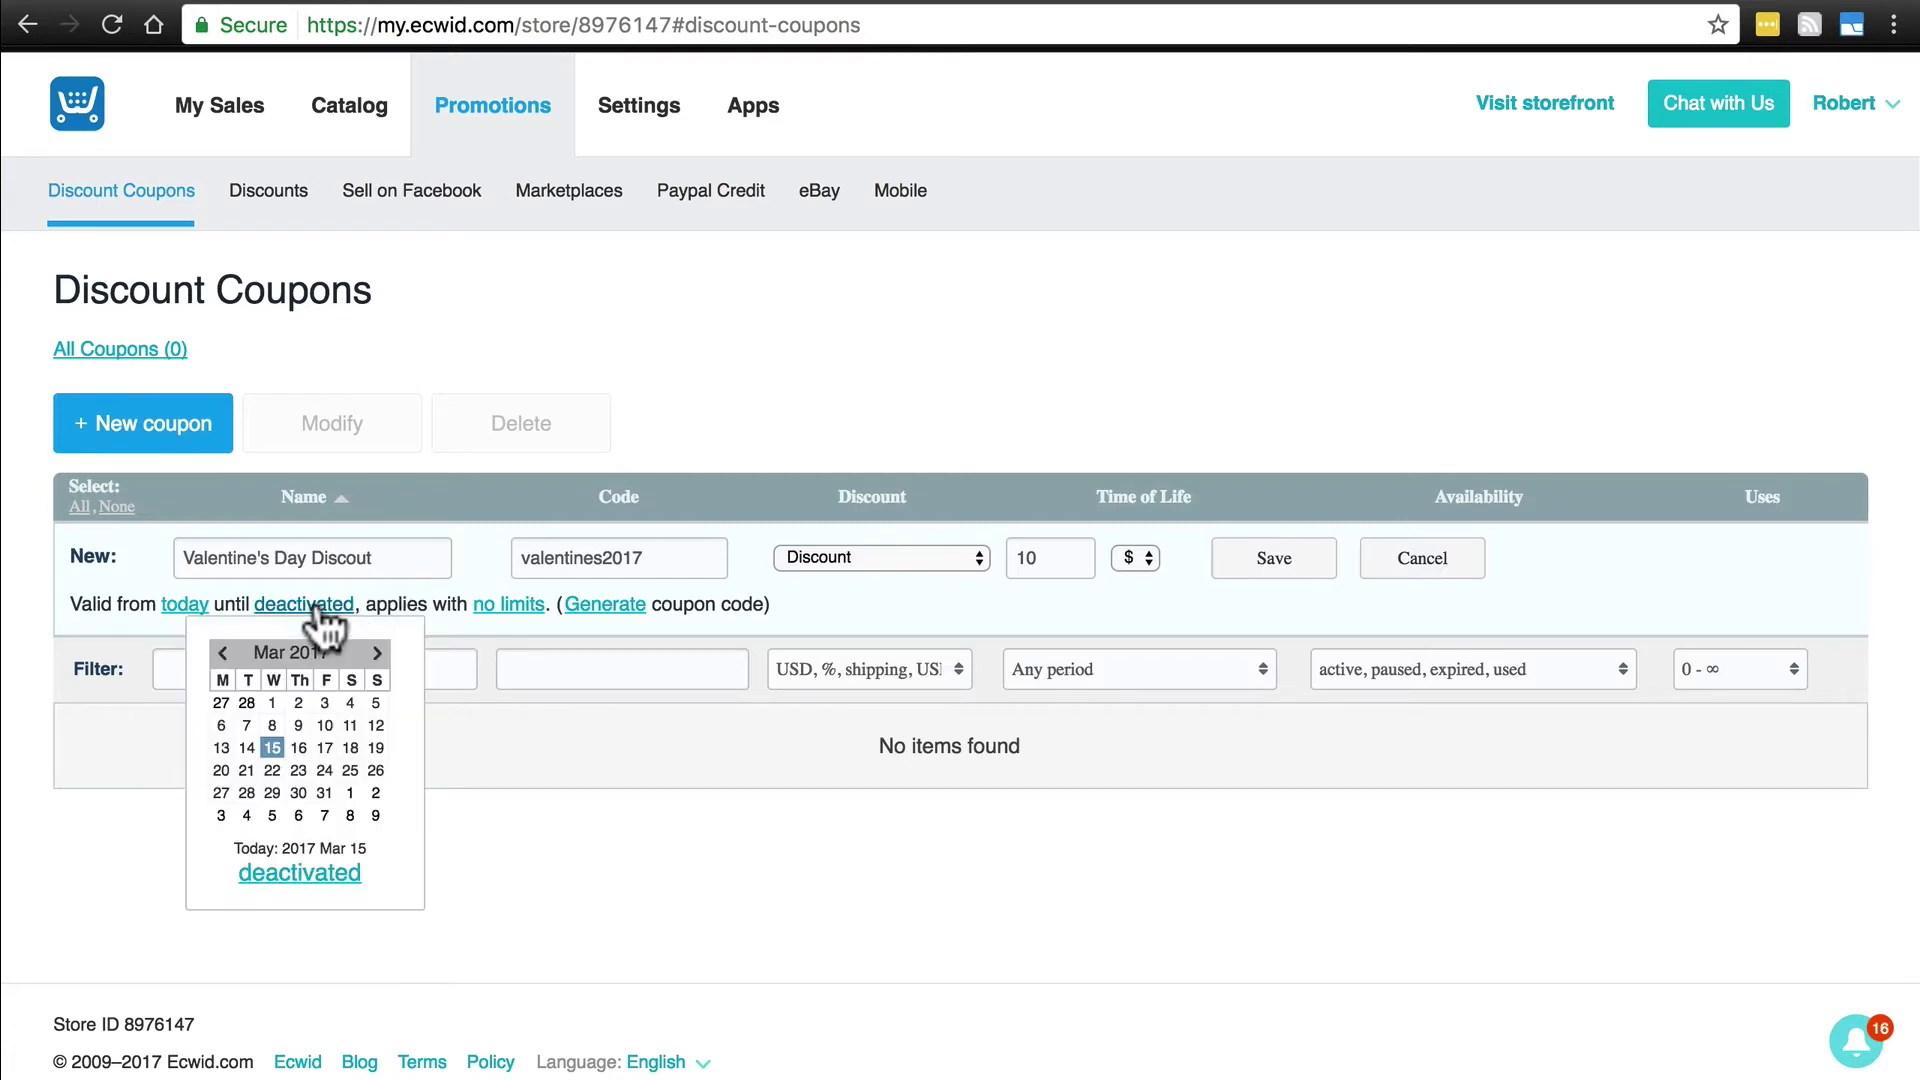
{"action": "left_click", "coordinate": [350, 793]}
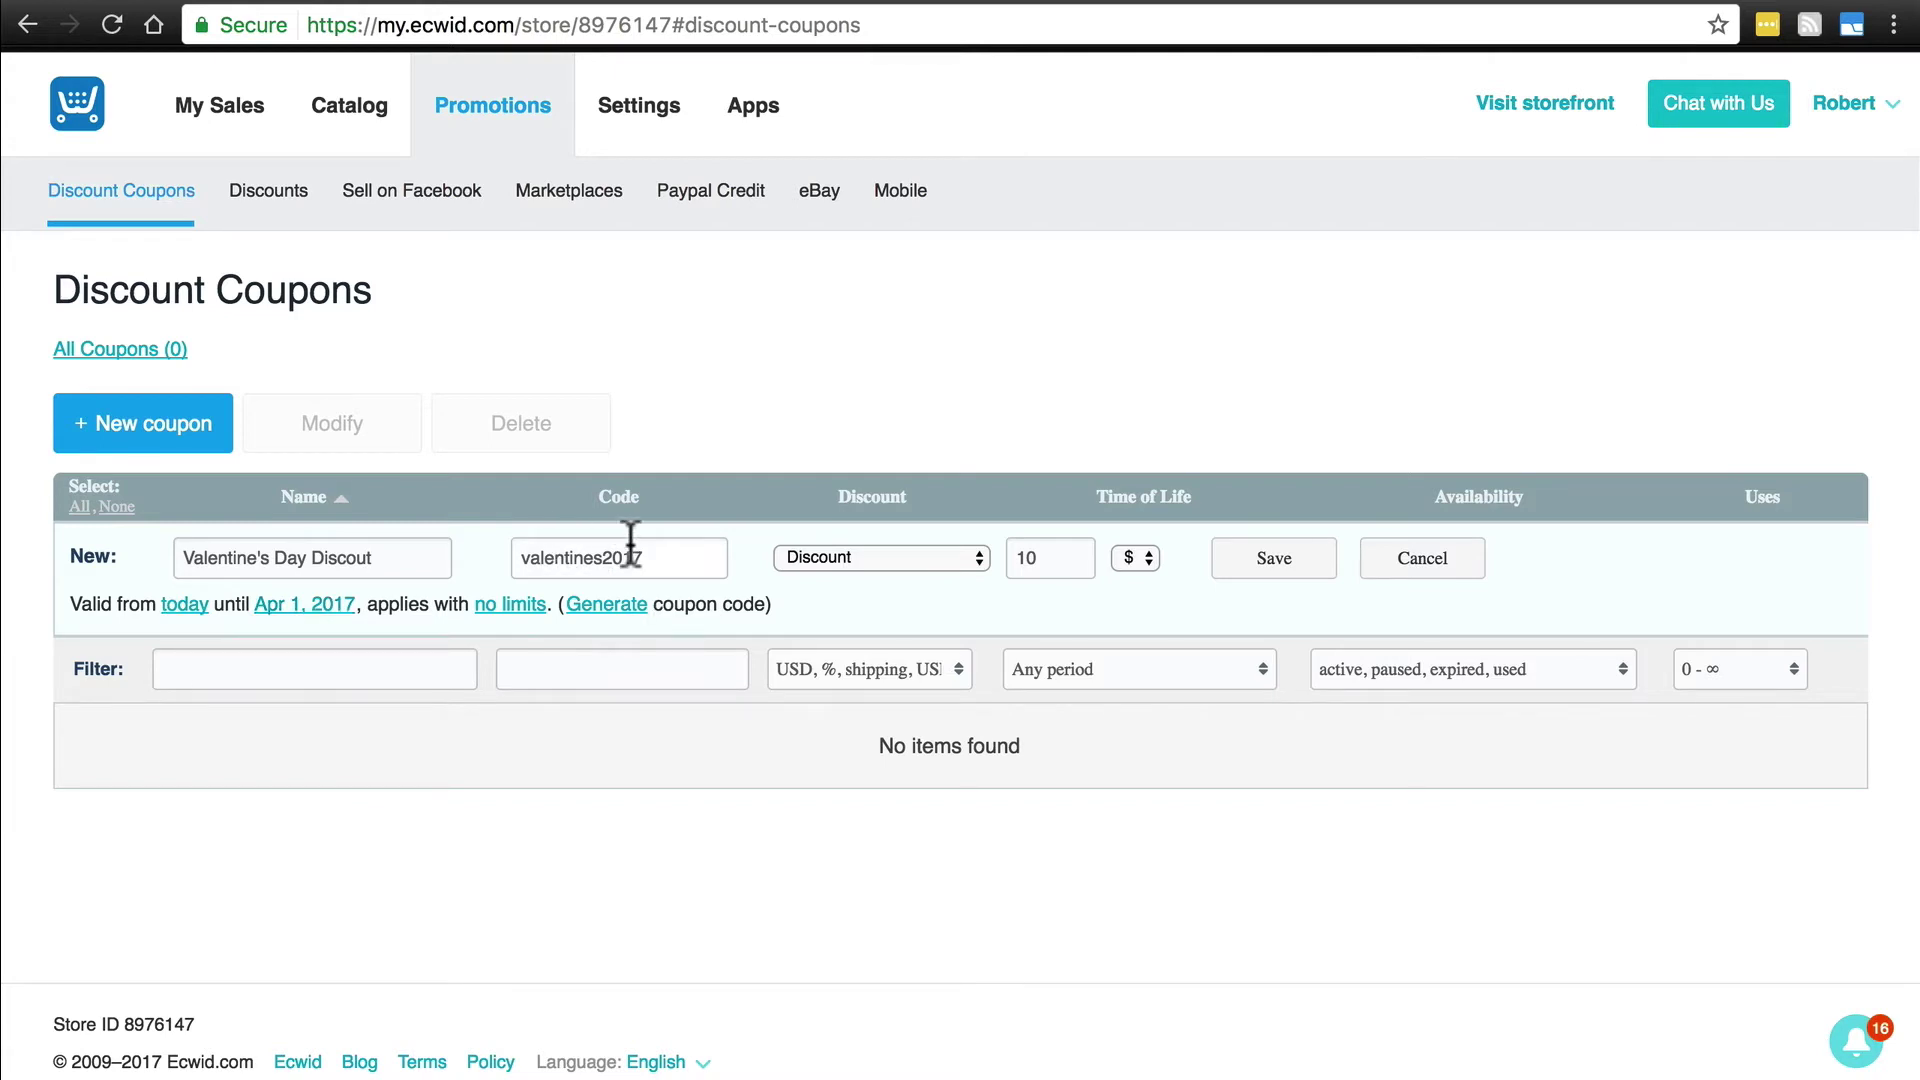
Limit the coupon to orders with a subtotal over $40.
{"action": "left_click", "coordinate": [512, 606]}
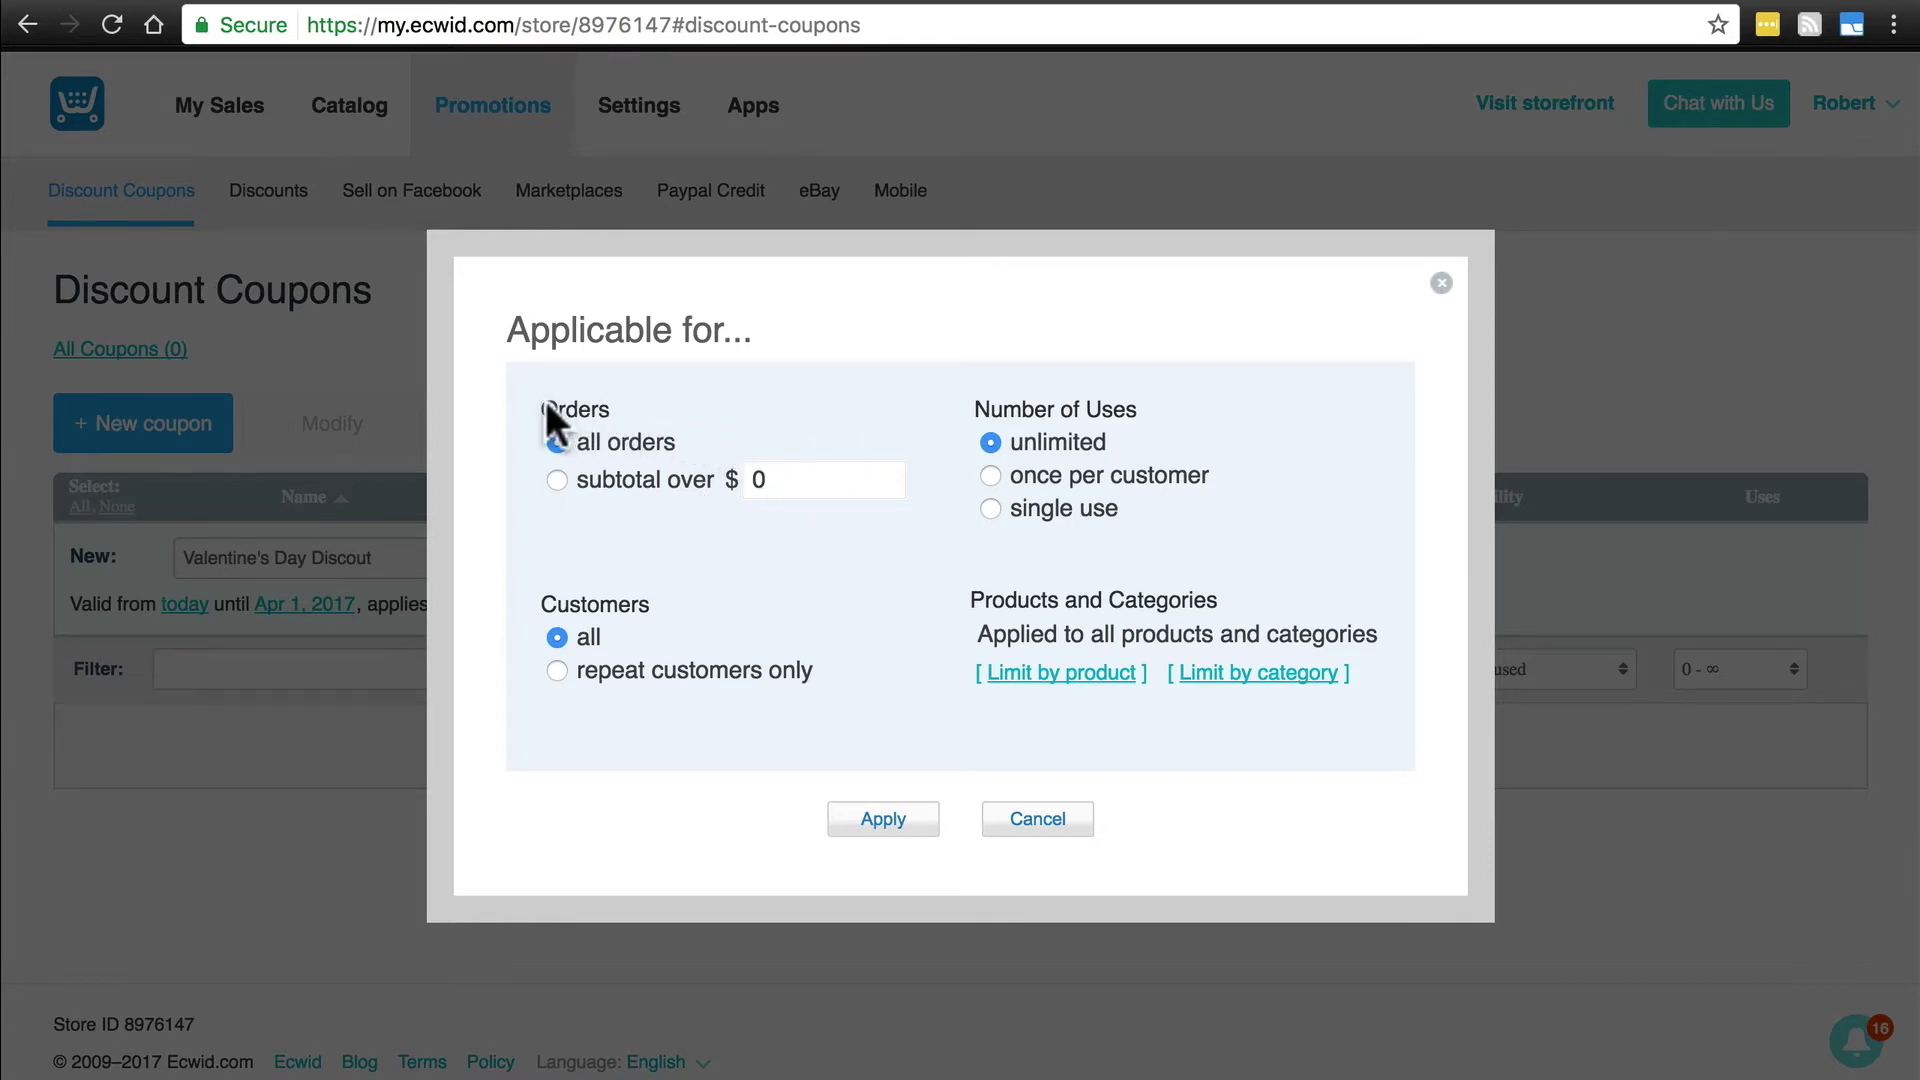
{"action": "left_click", "coordinate": [557, 479]}
{"action": "left_click", "coordinate": [557, 442]}
{"action": "left_click", "coordinate": [557, 480]}
{"action": "left_click_drag", "start_coordinate": [784, 481], "coordinate": [725, 483]}
{"action": "type", "text": "40"}
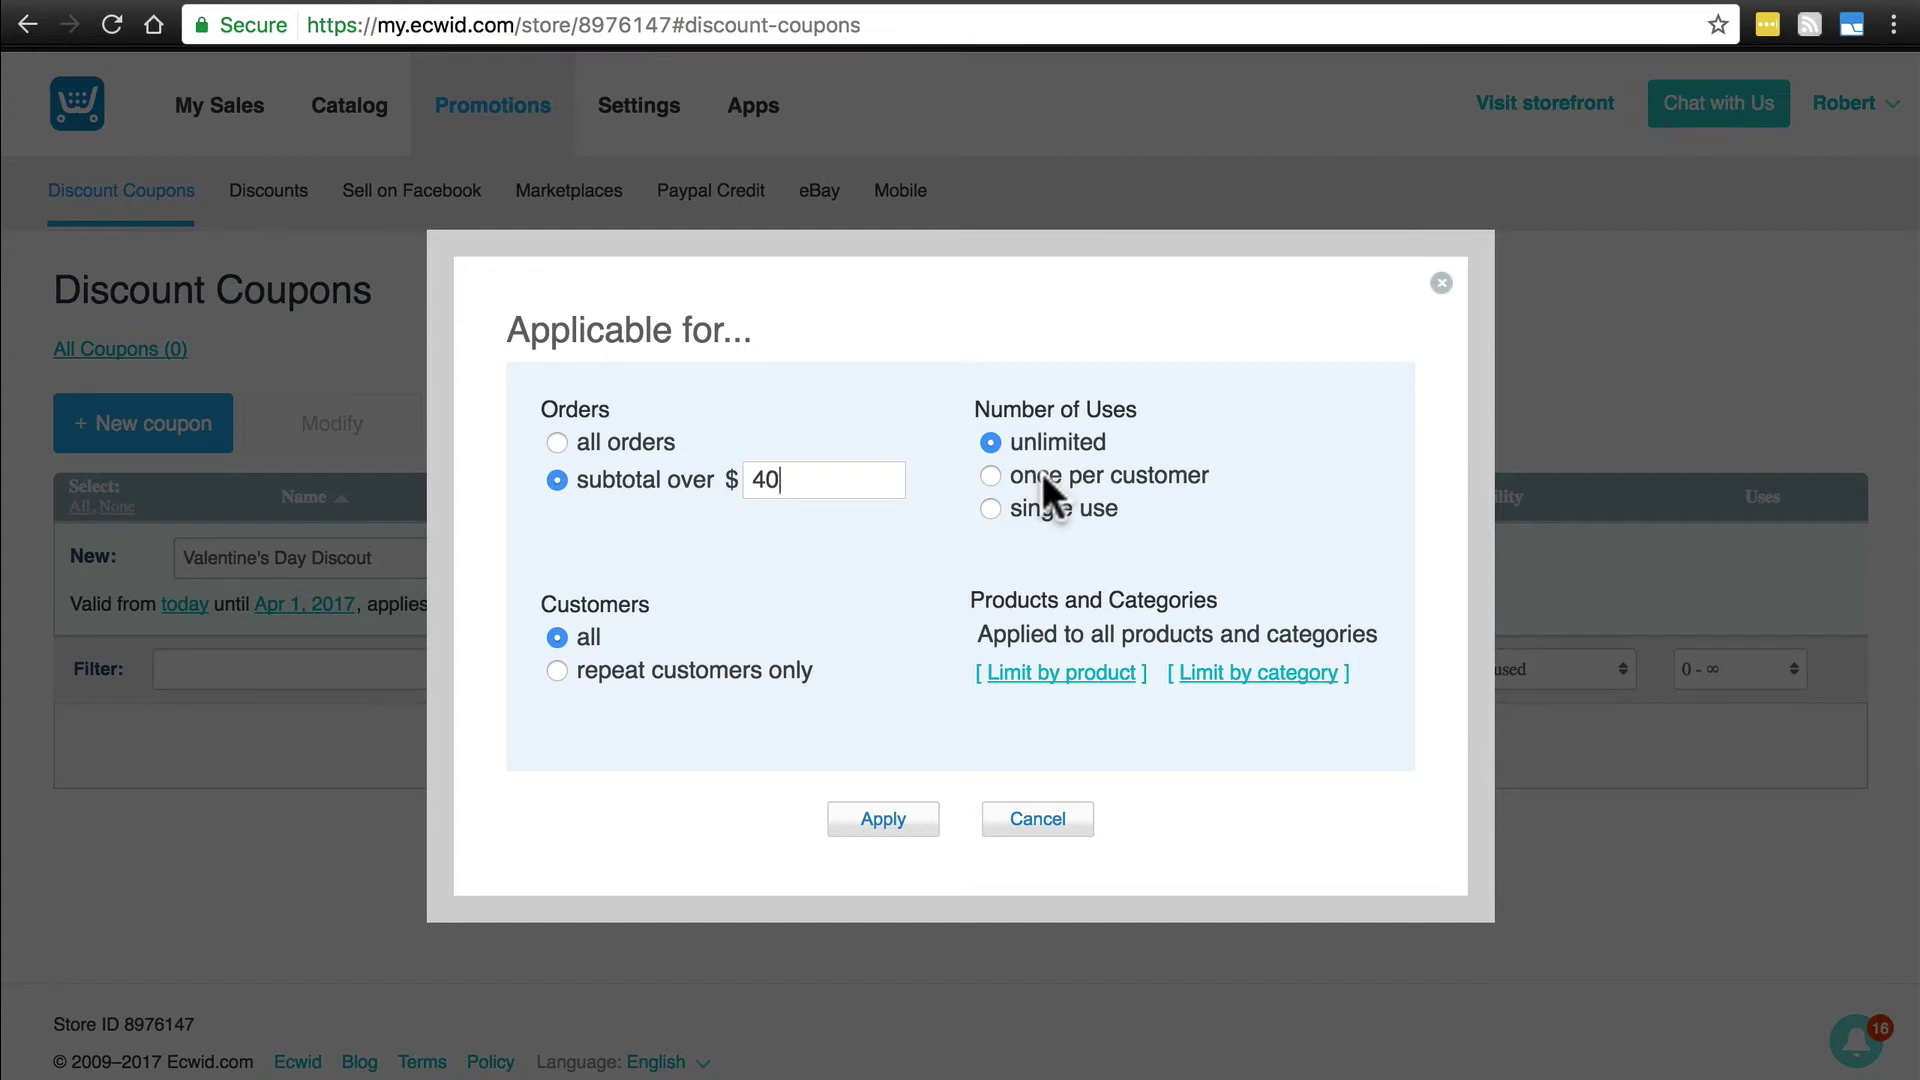
Set Number of Uses to once per customer.
{"action": "left_click", "coordinate": [991, 472]}
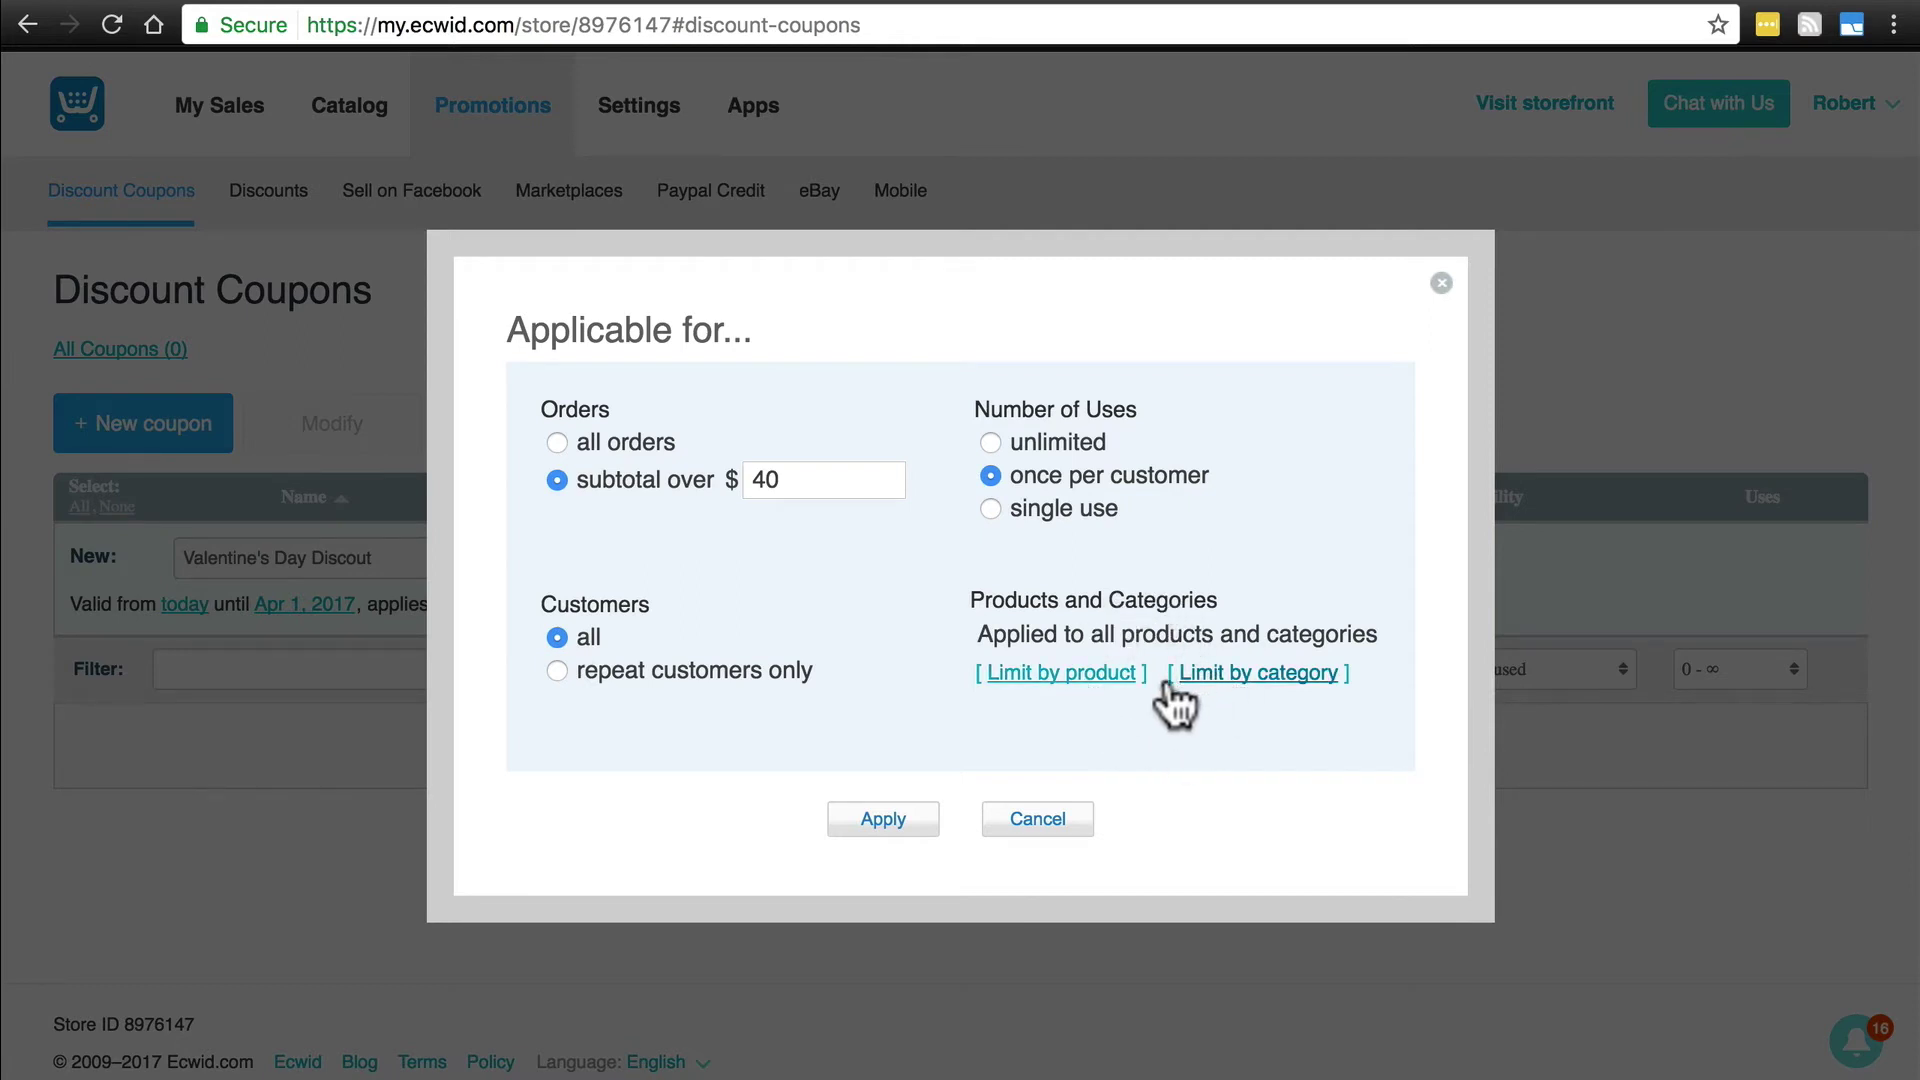
Restrict the coupon to the Desserts category only.
{"action": "left_click", "coordinate": [1236, 673]}
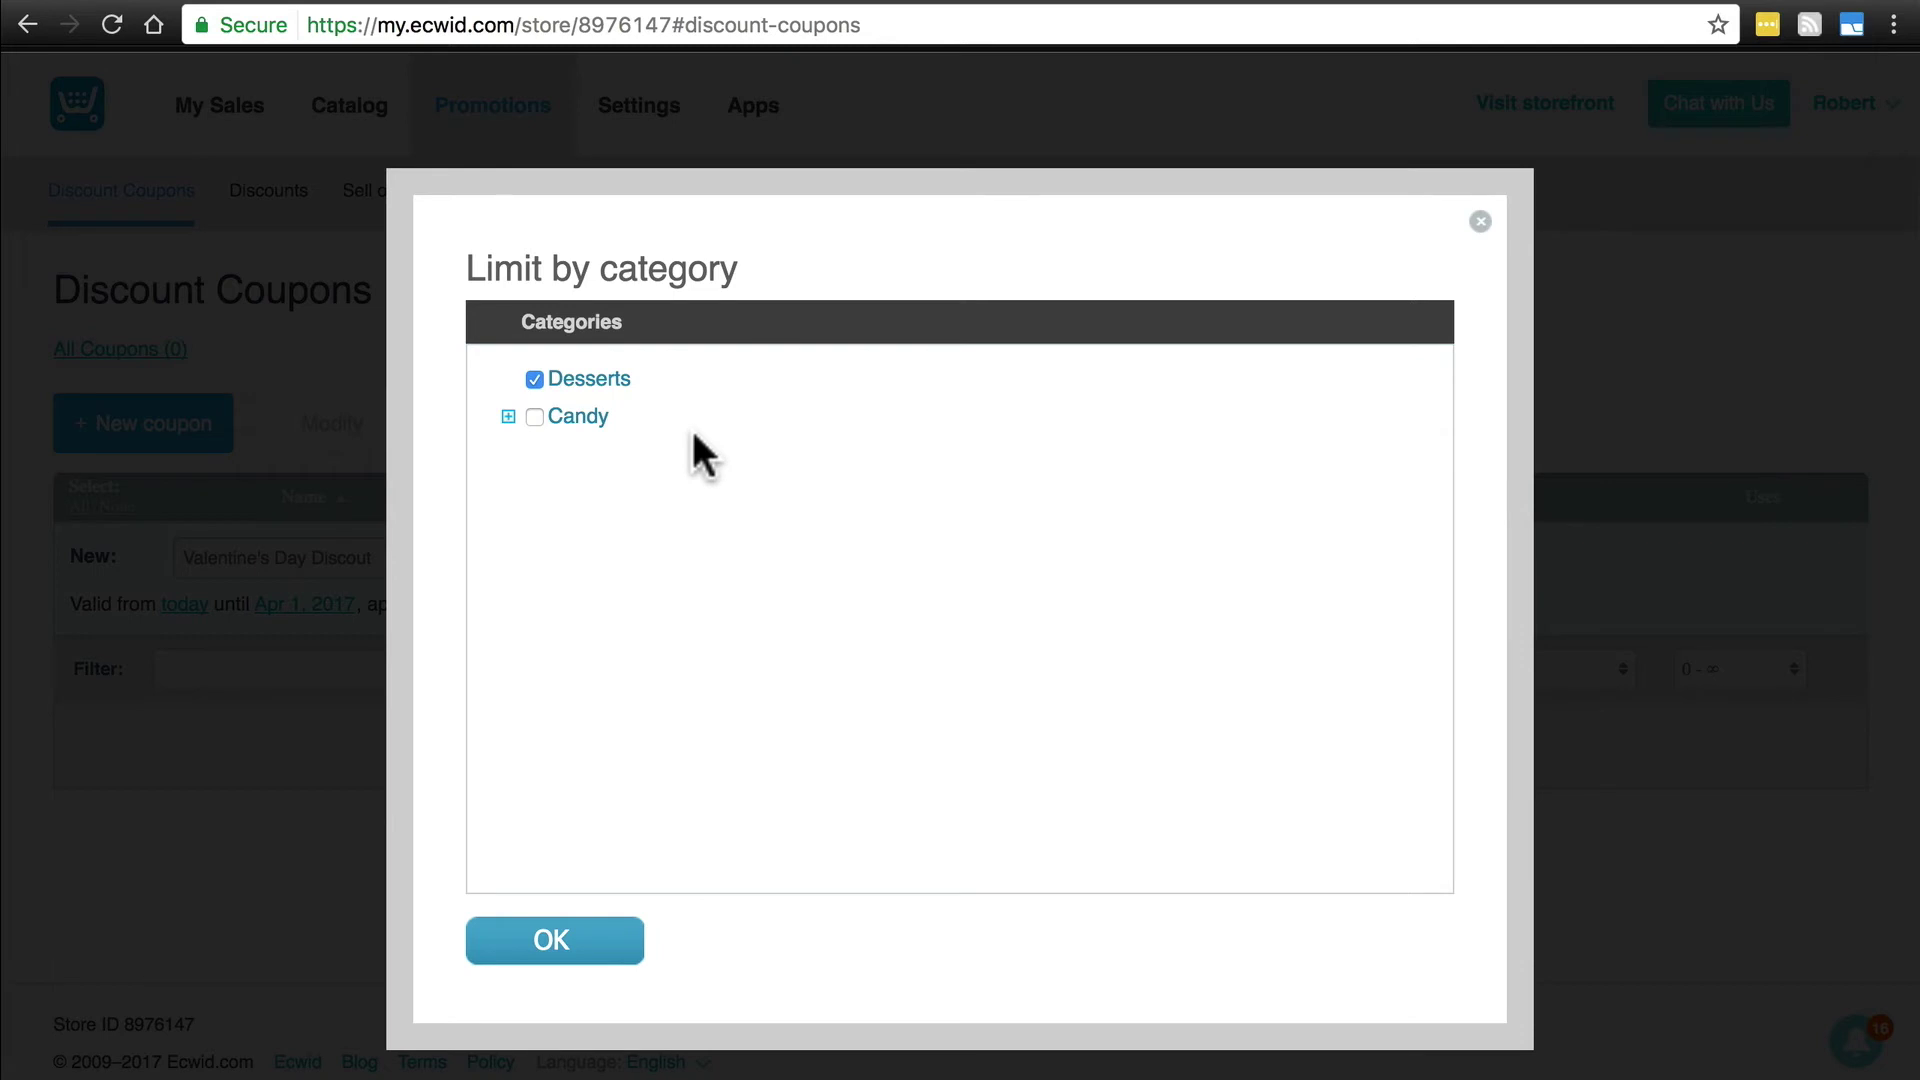
{"action": "left_click", "coordinate": [533, 380]}
{"action": "left_click", "coordinate": [603, 942]}
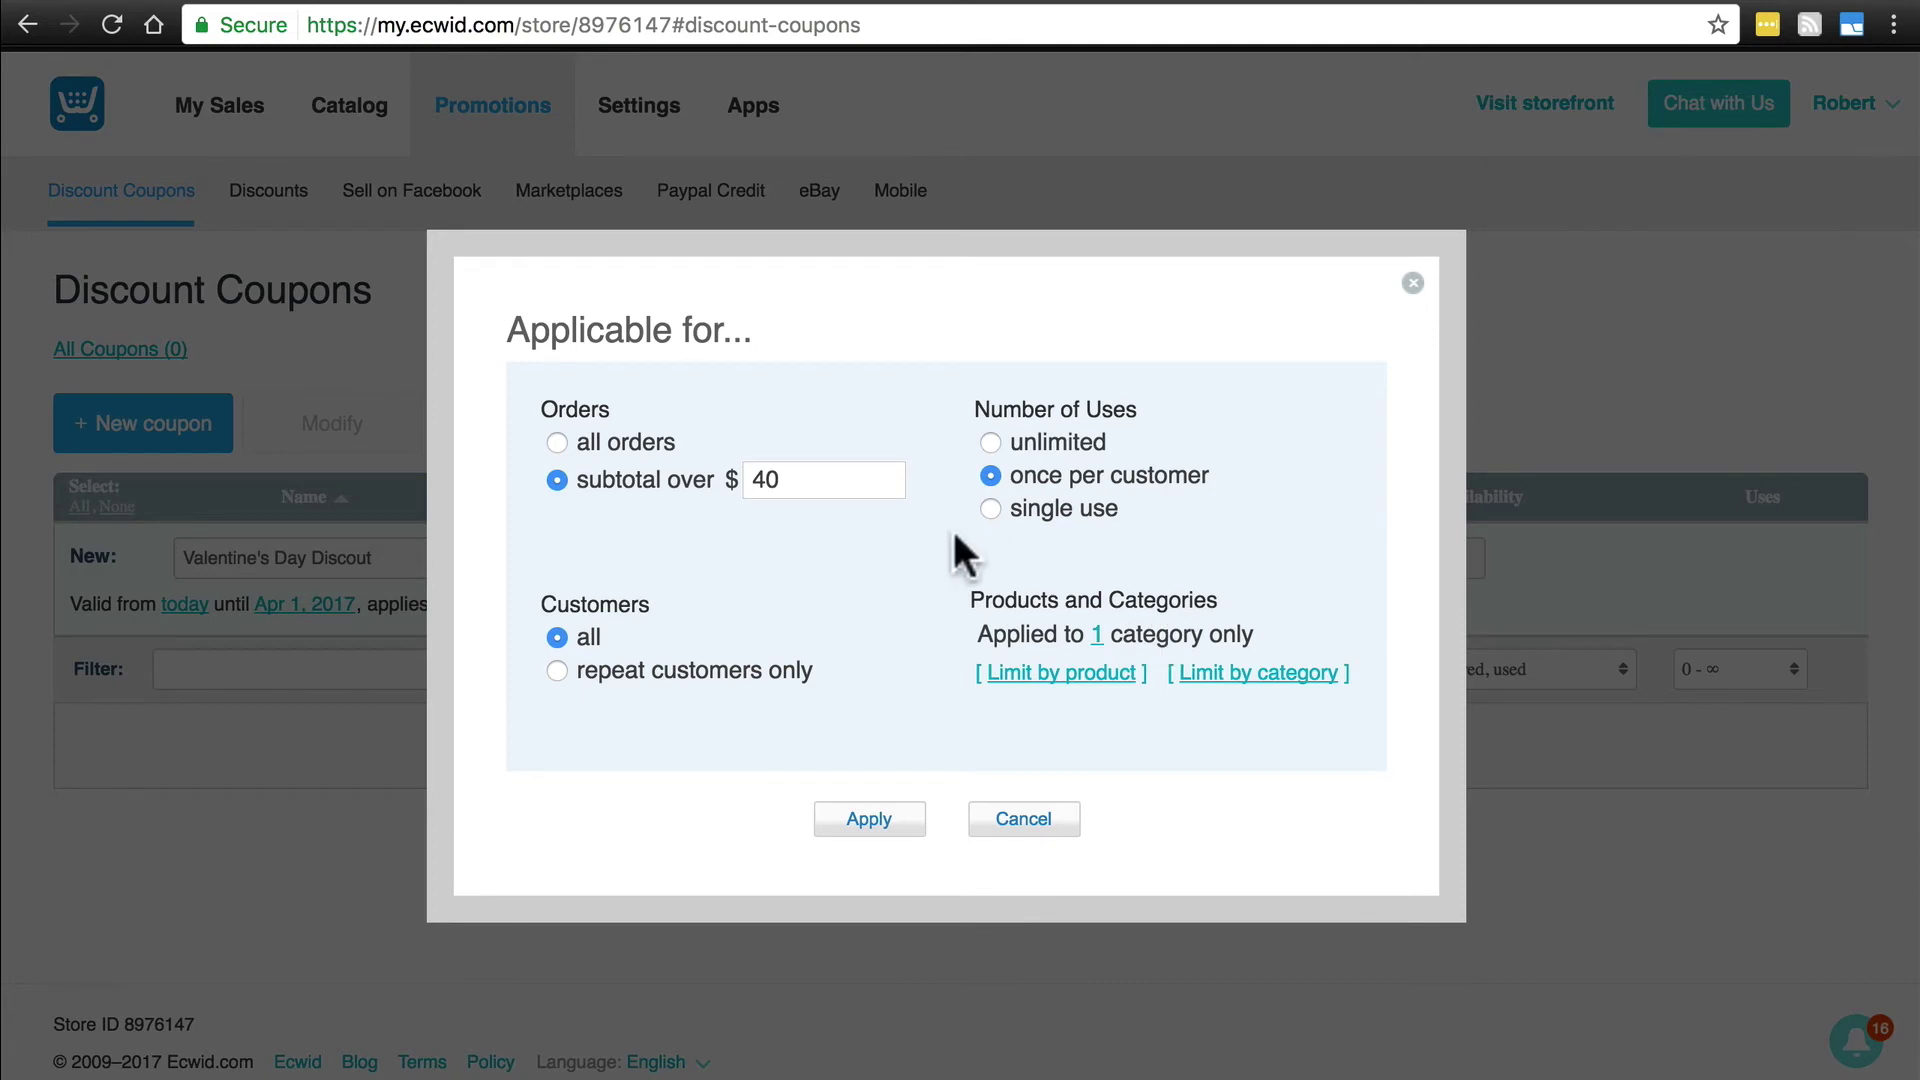
Apply the restrictions, save the Valentine's Day Discout coupon, then switch to the Discounts sub-tab.
{"action": "left_click", "coordinate": [891, 820]}
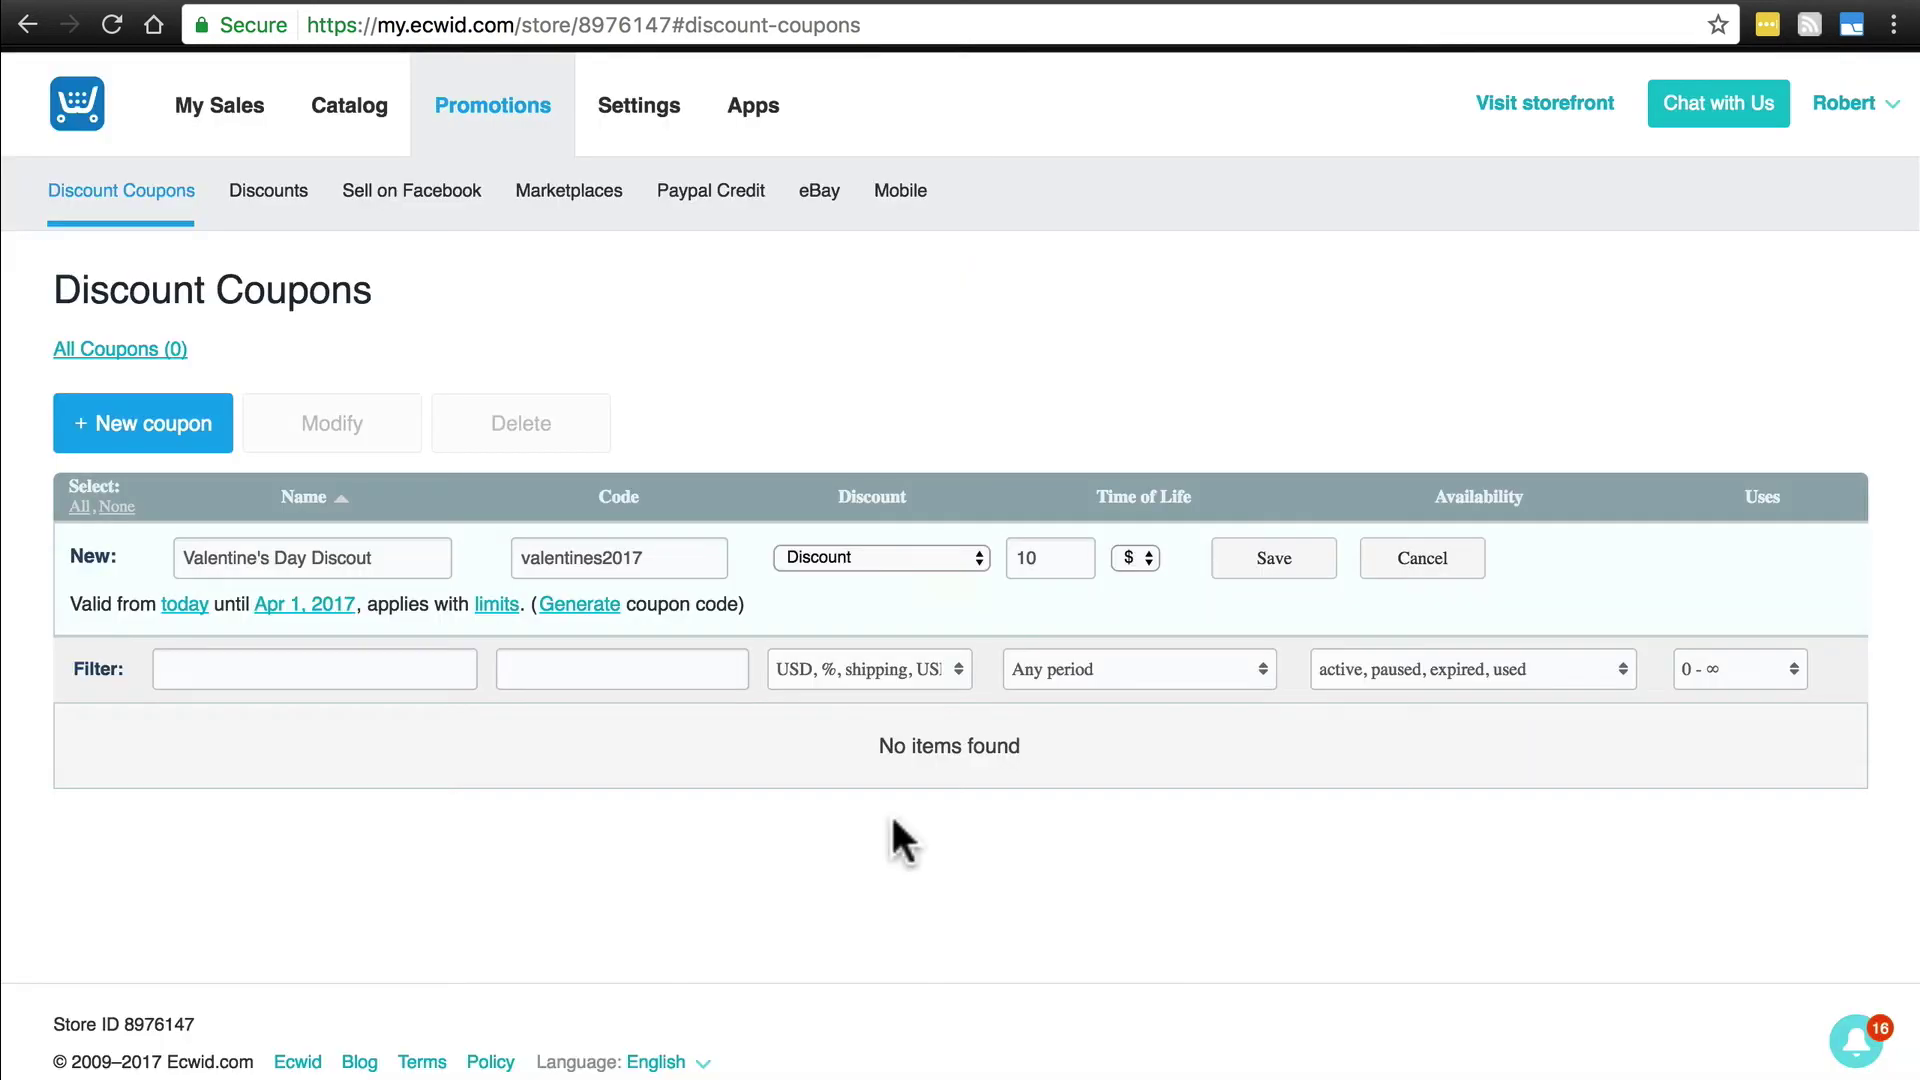
{"action": "left_click", "coordinate": [1266, 566]}
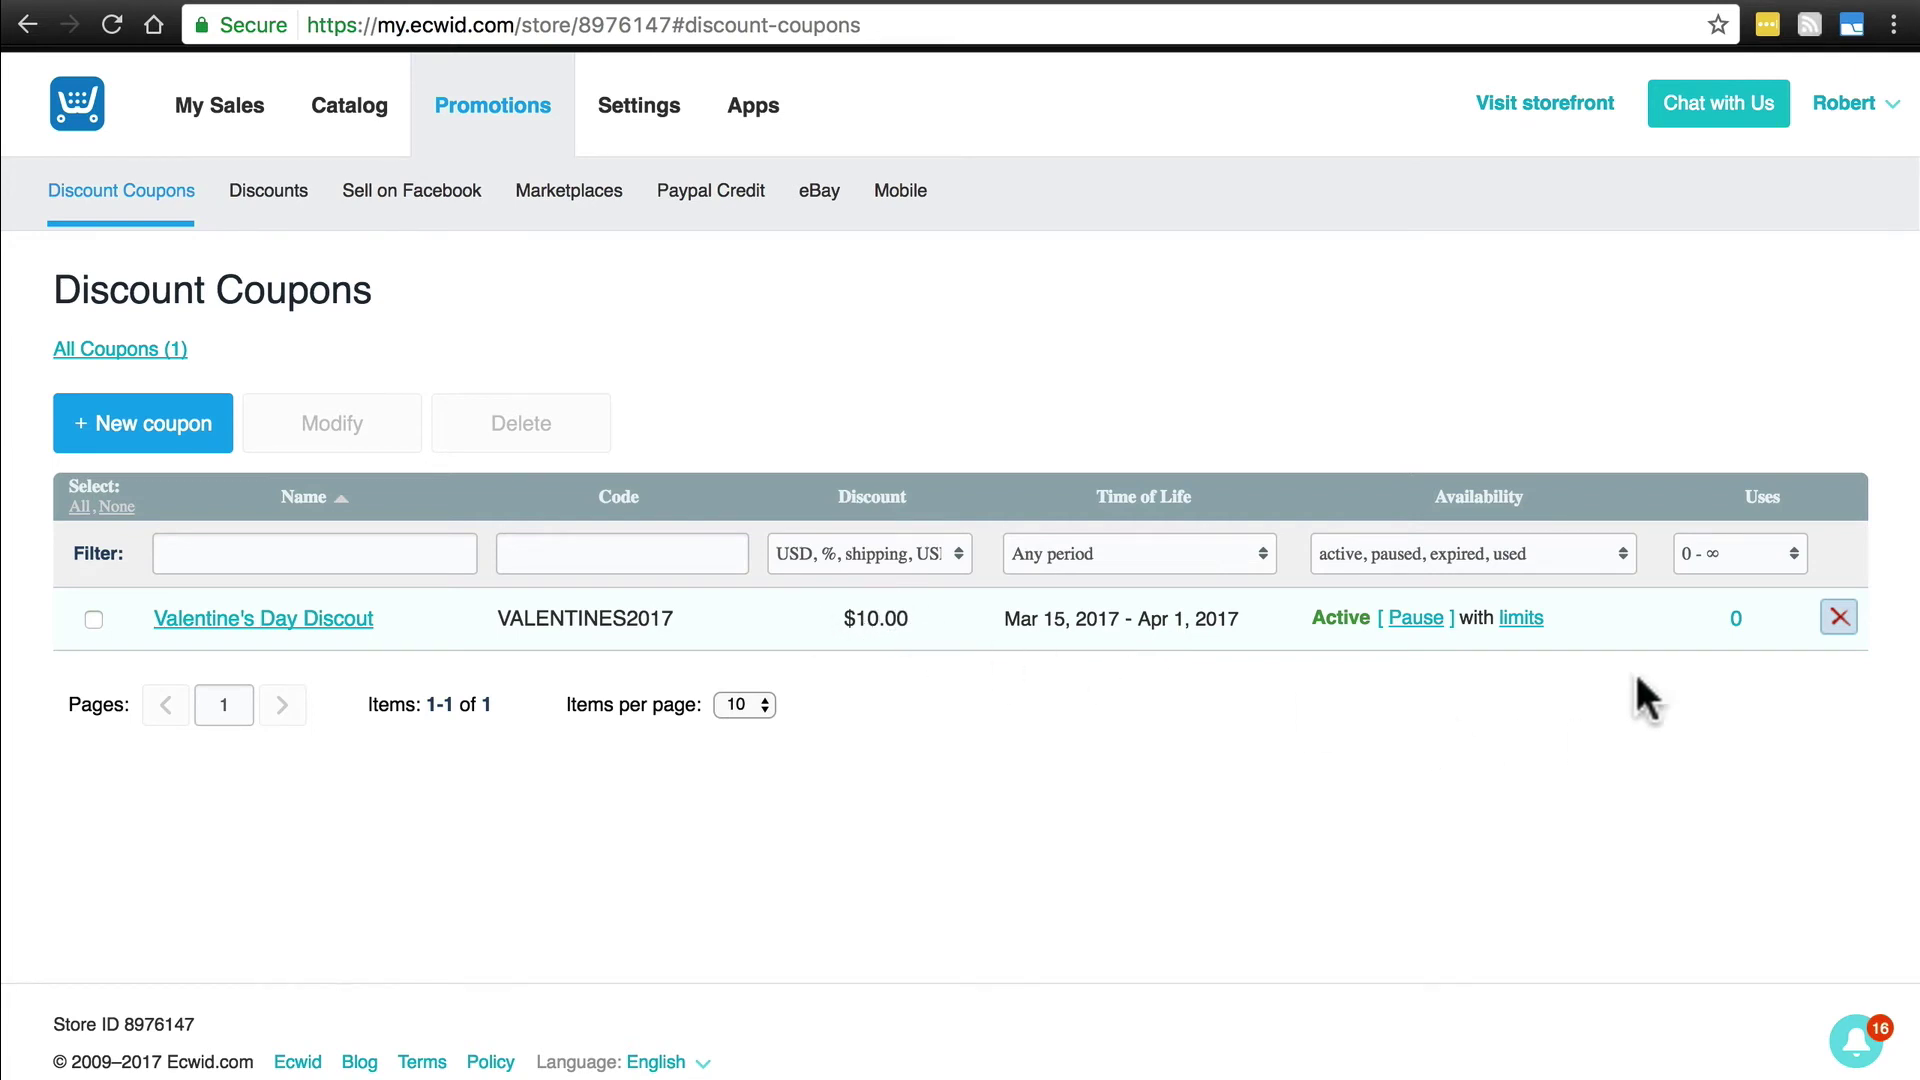
{"action": "left_click", "coordinate": [1523, 617]}
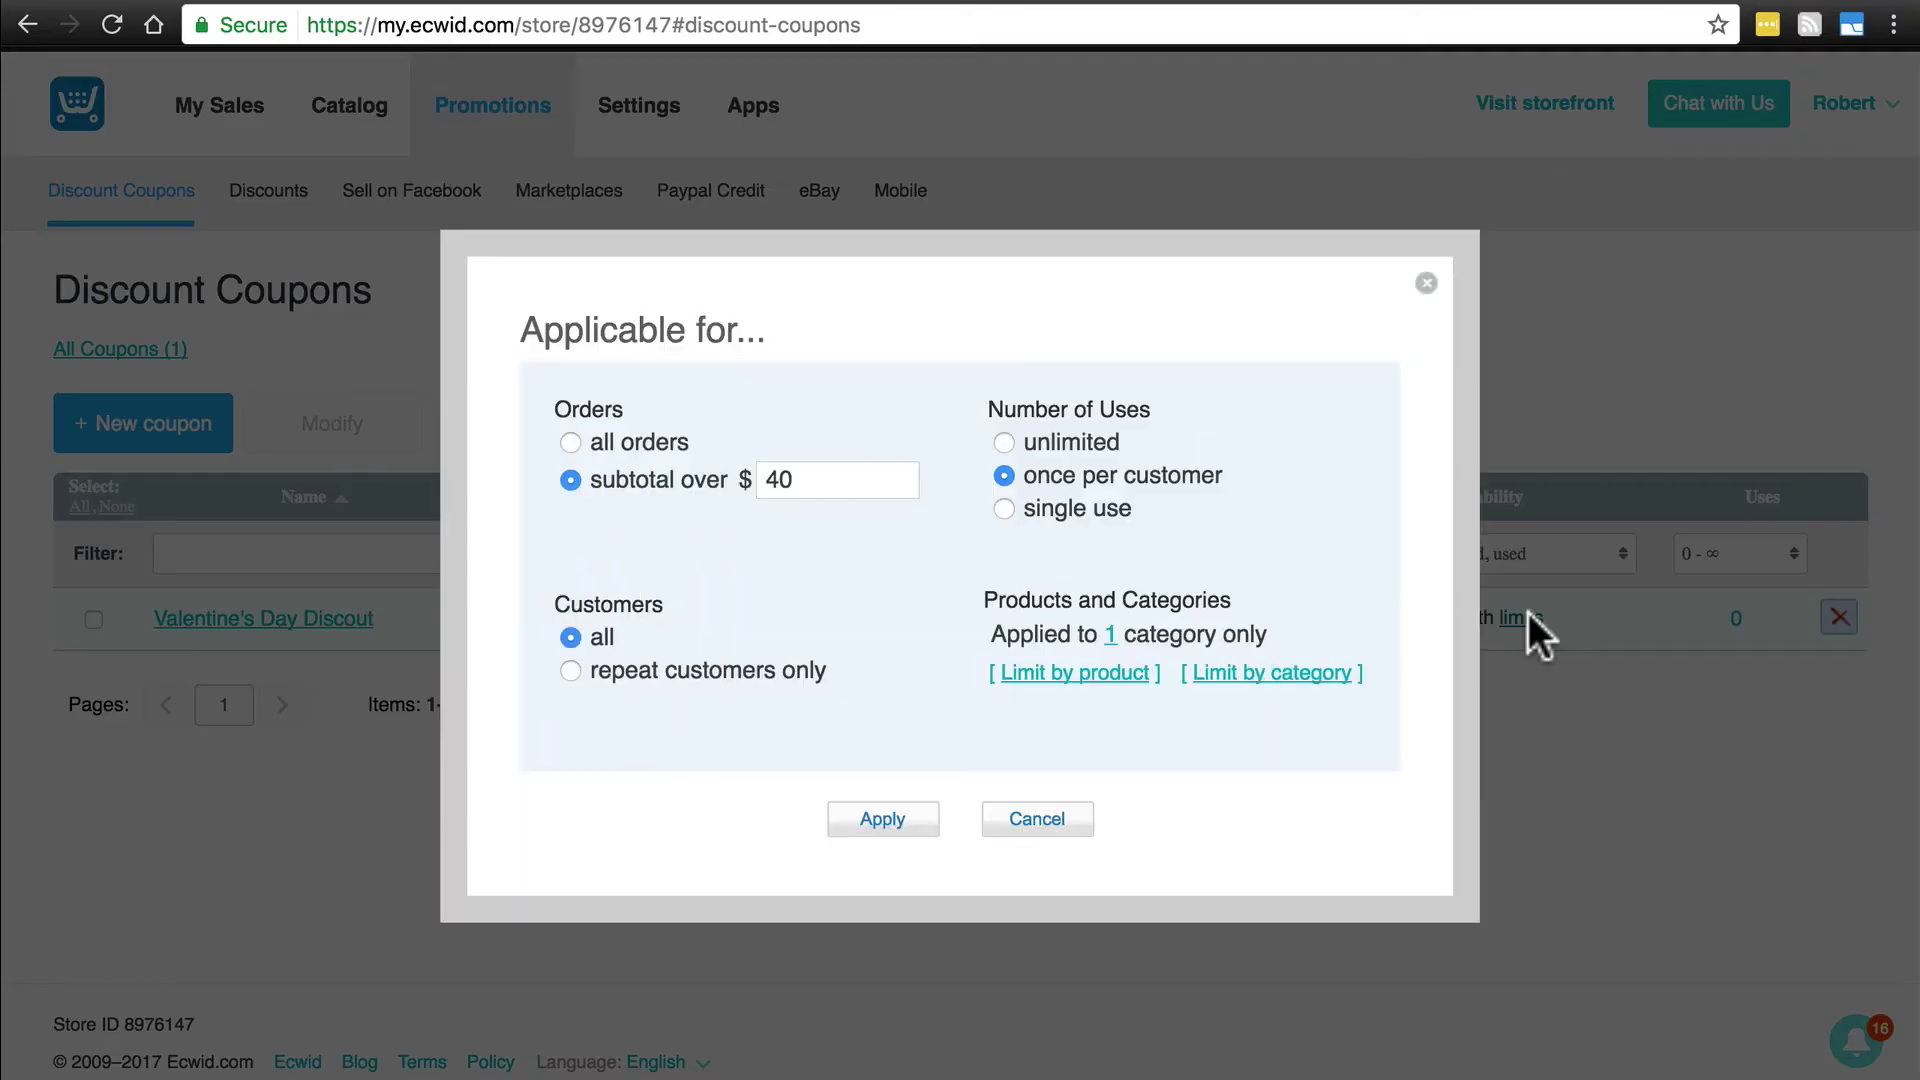
{"action": "left_click", "coordinate": [1425, 284]}
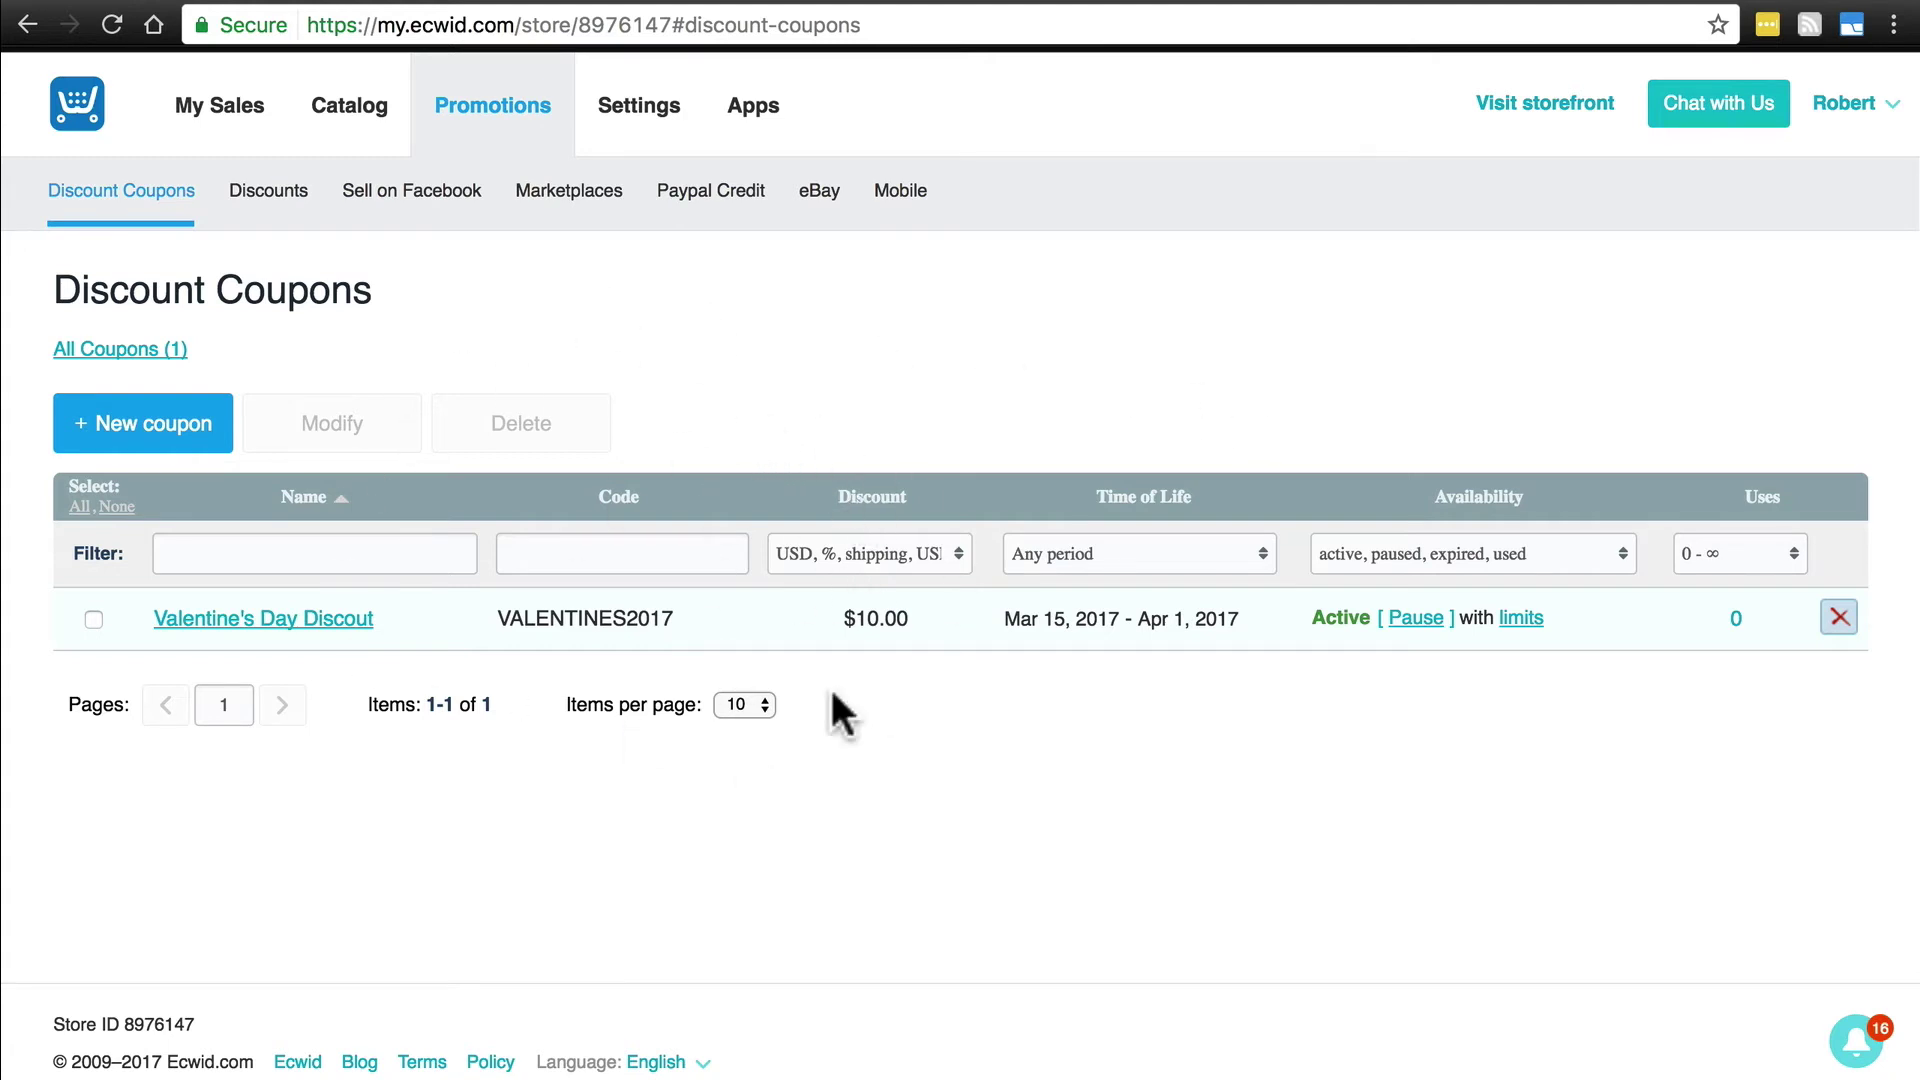
{"action": "left_click", "coordinate": [270, 196]}
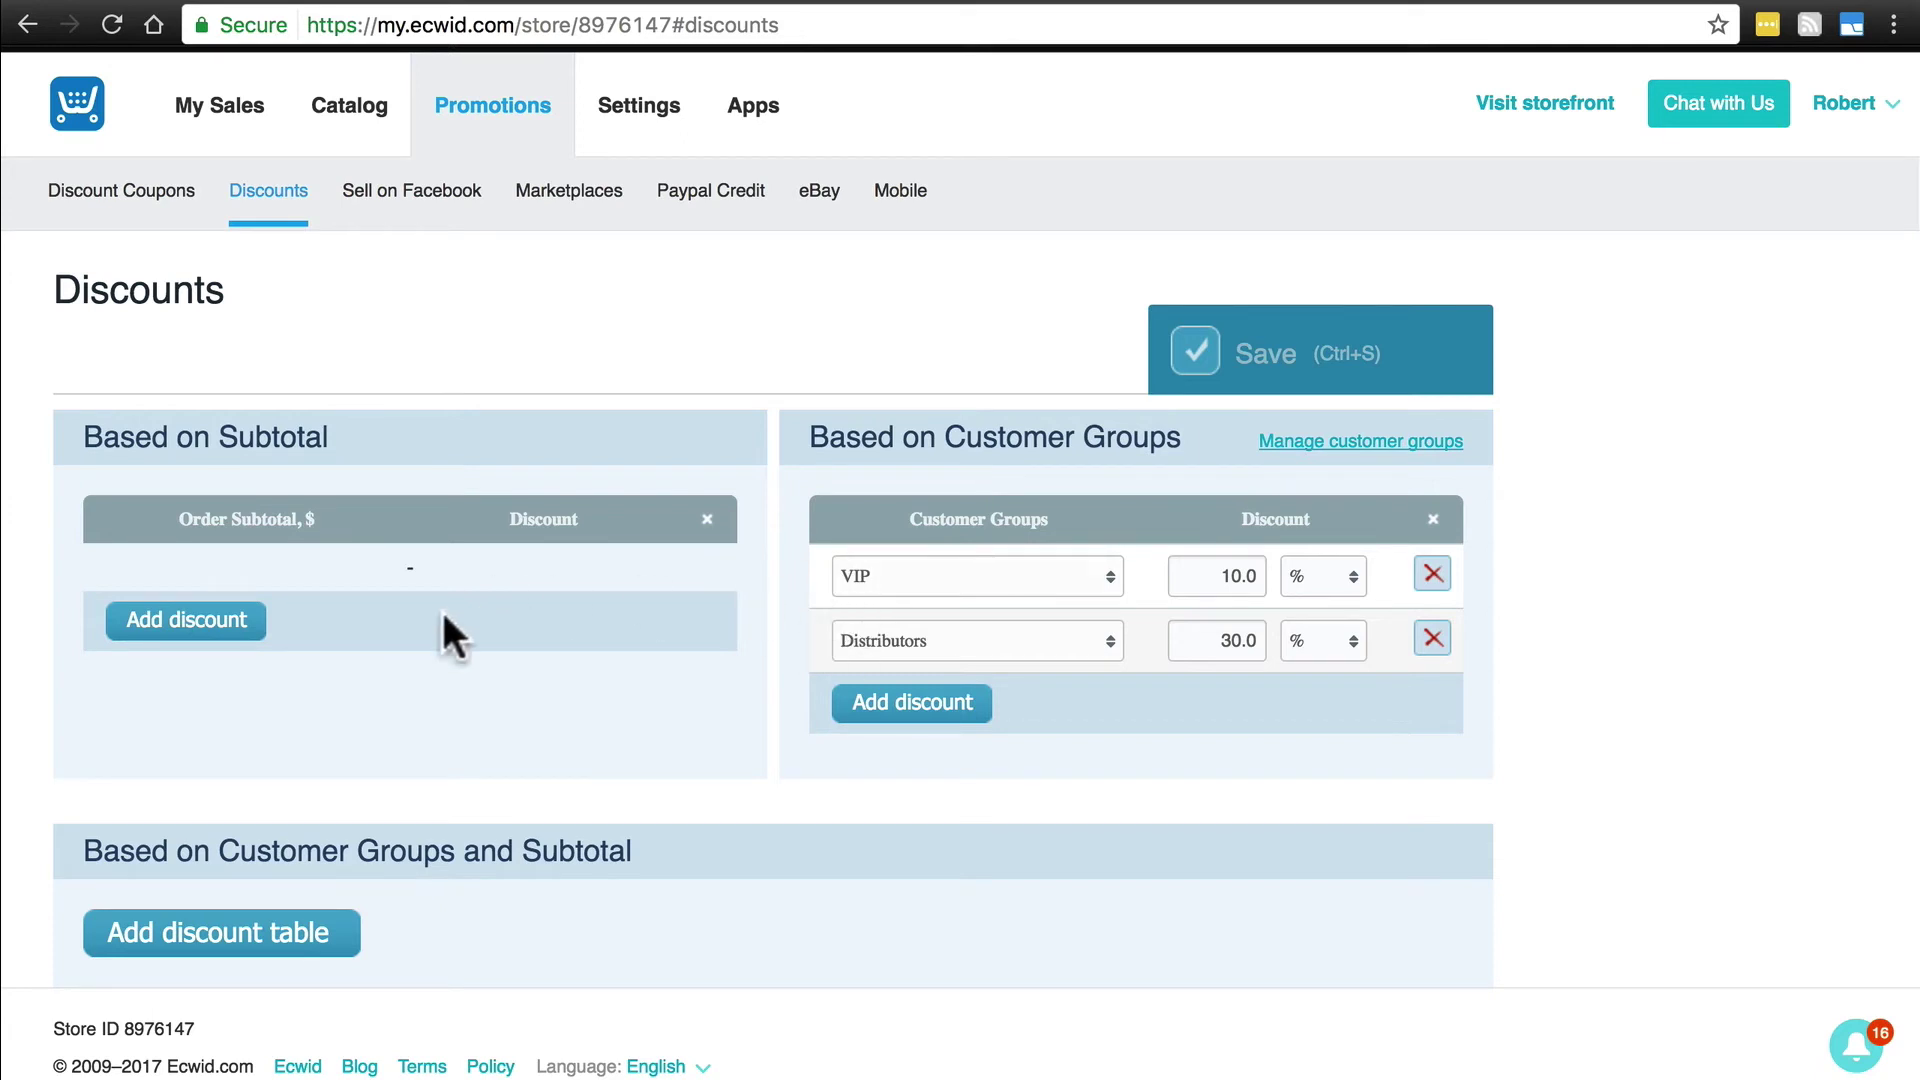
Insert a new Based on Subtotal tier, defaulting to 1 and more at 0.00 $.
{"action": "left_click", "coordinate": [182, 628]}
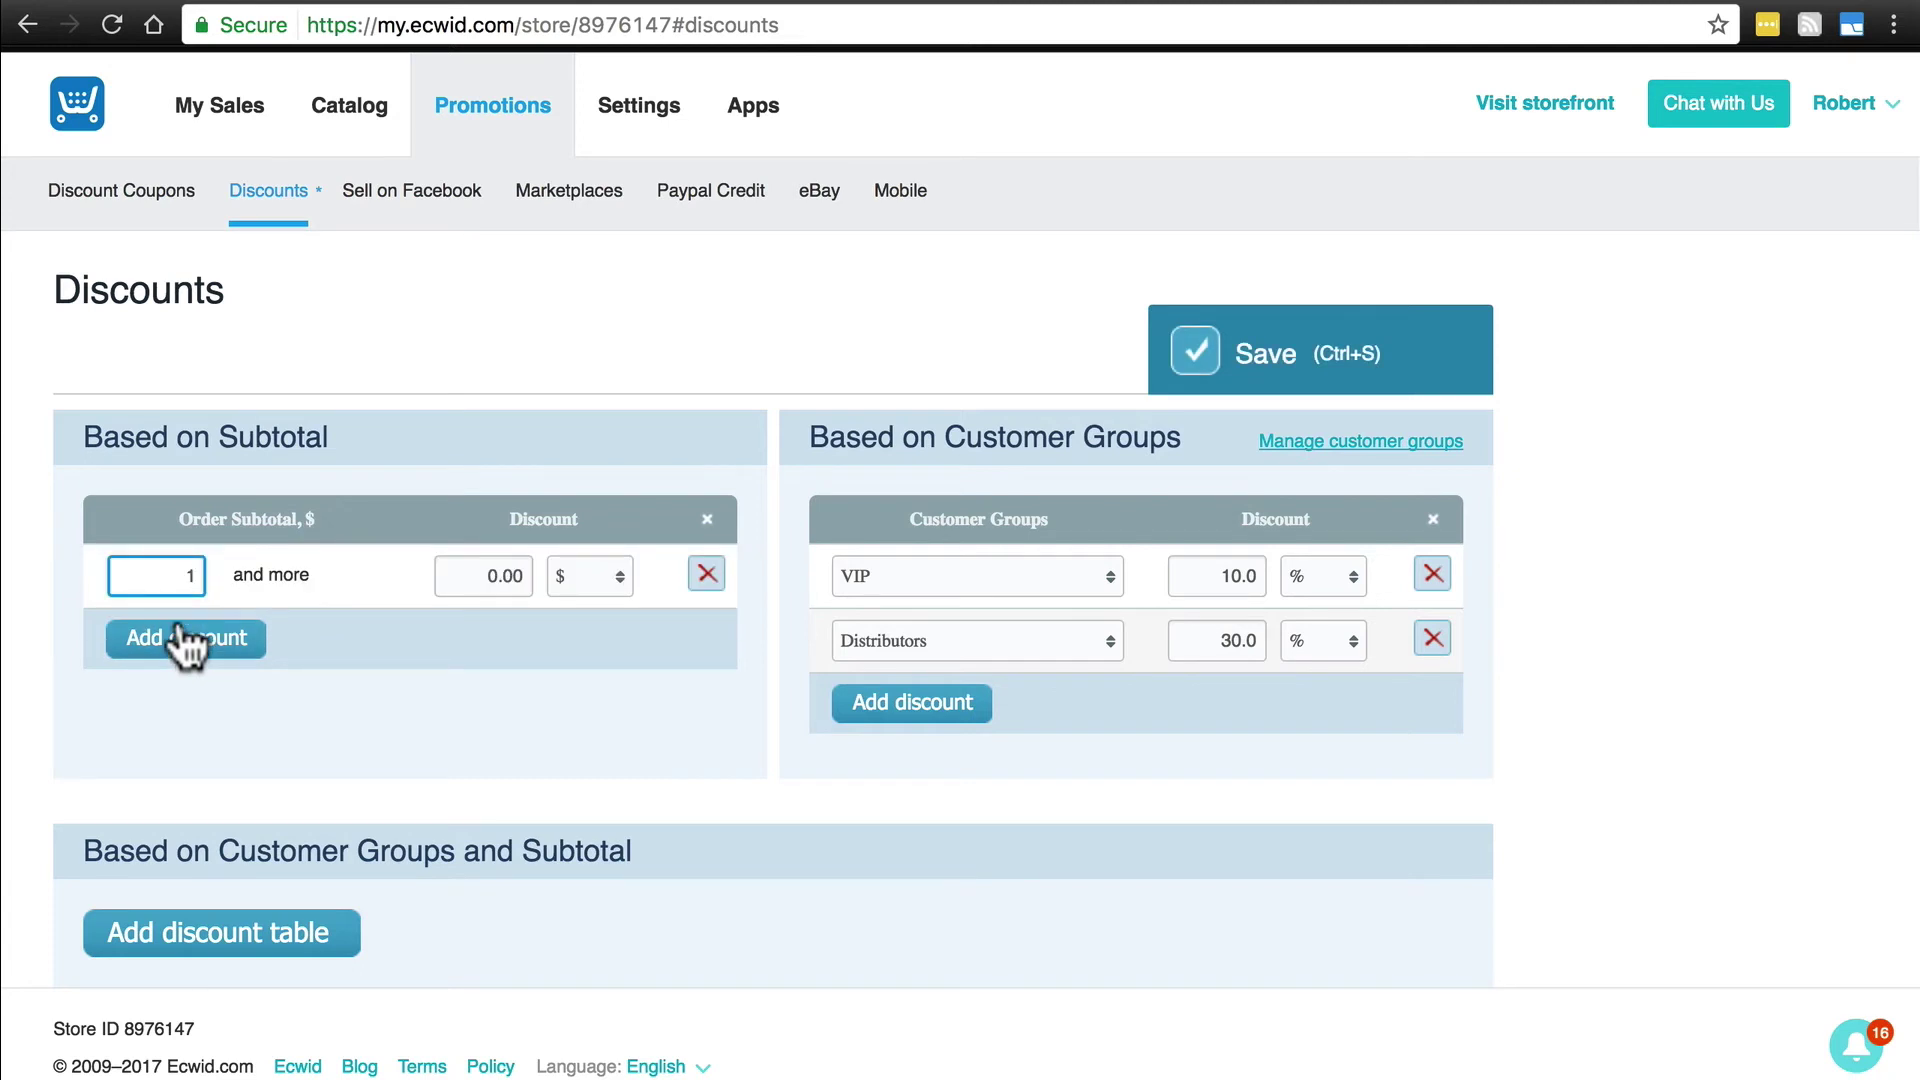
Make the first subtotal tier 5% off orders from $60, and save it.
{"action": "double_click", "coordinate": [186, 575]}
{"action": "type", "text": "60"}
{"action": "left_click", "coordinate": [607, 578]}
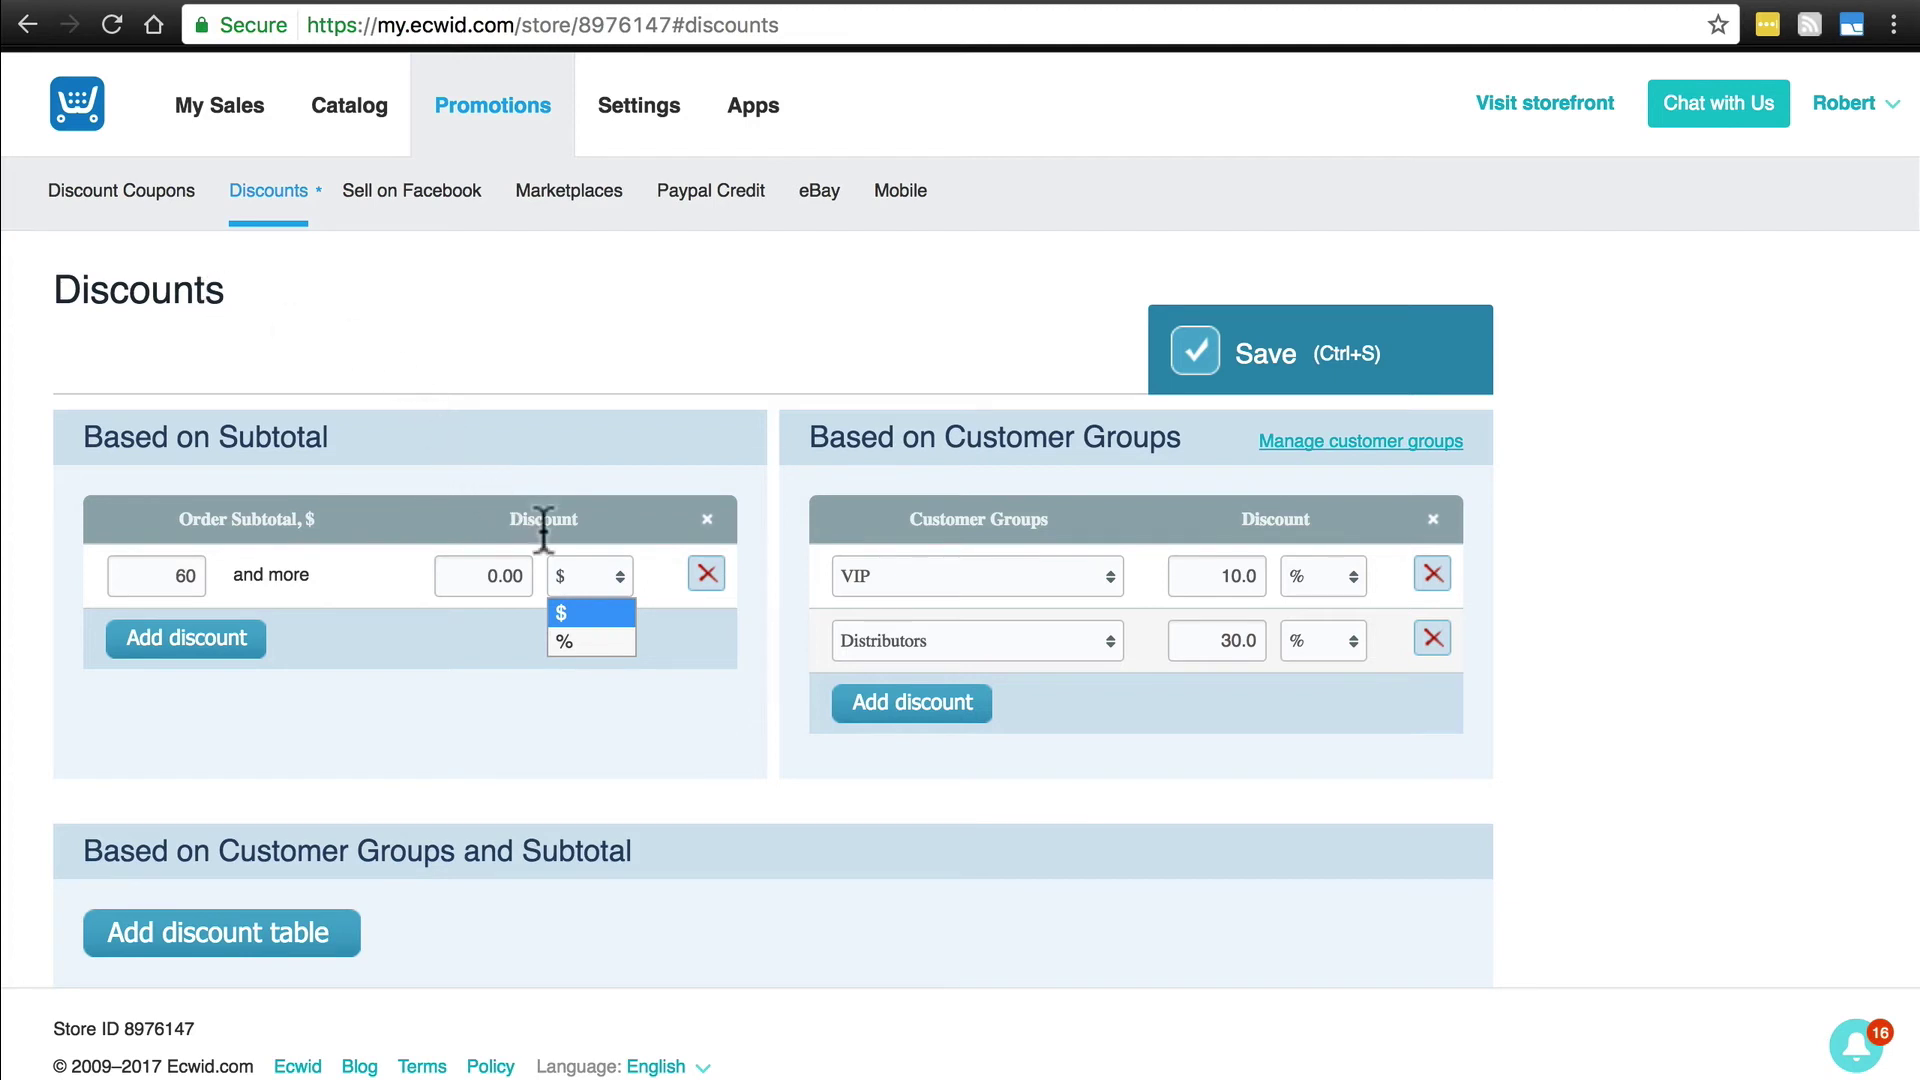
{"action": "left_click", "coordinate": [578, 641]}
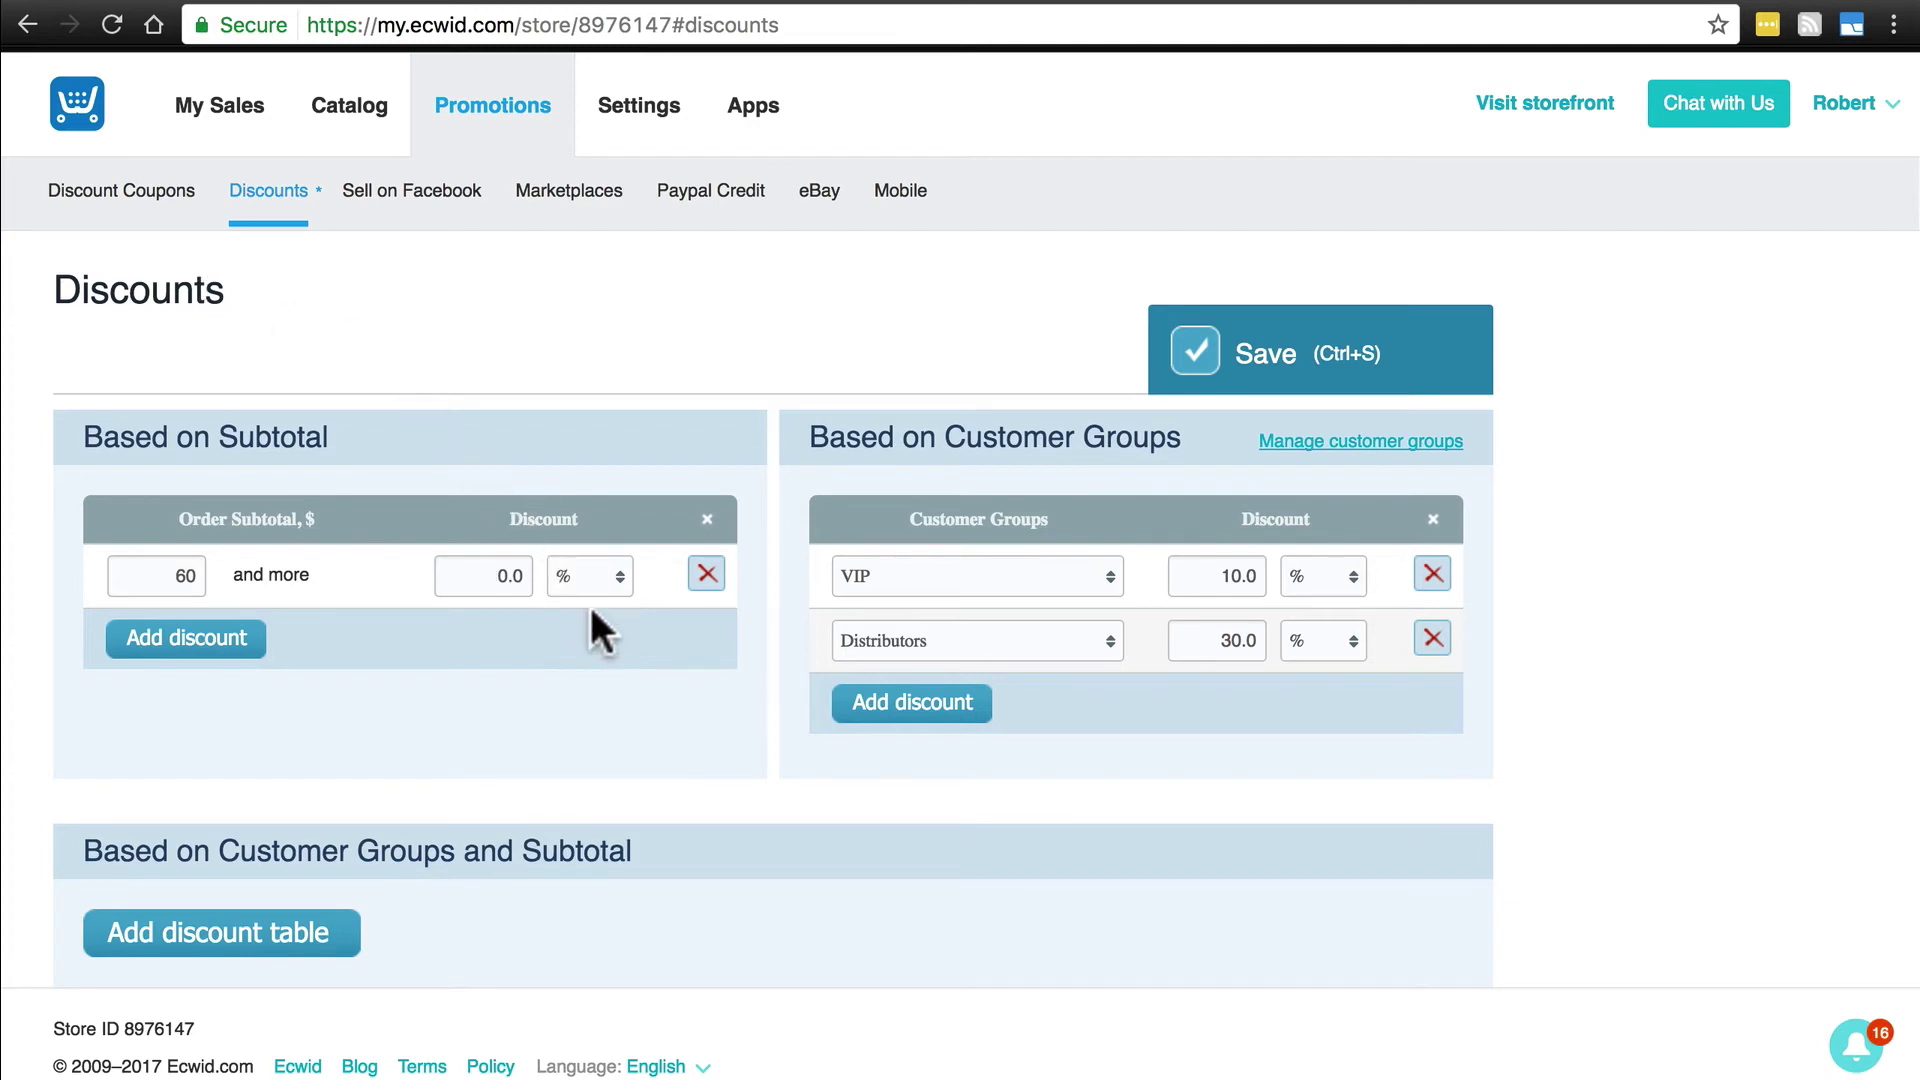
{"action": "left_click", "coordinate": [505, 577]}
{"action": "type", "text": "5"}
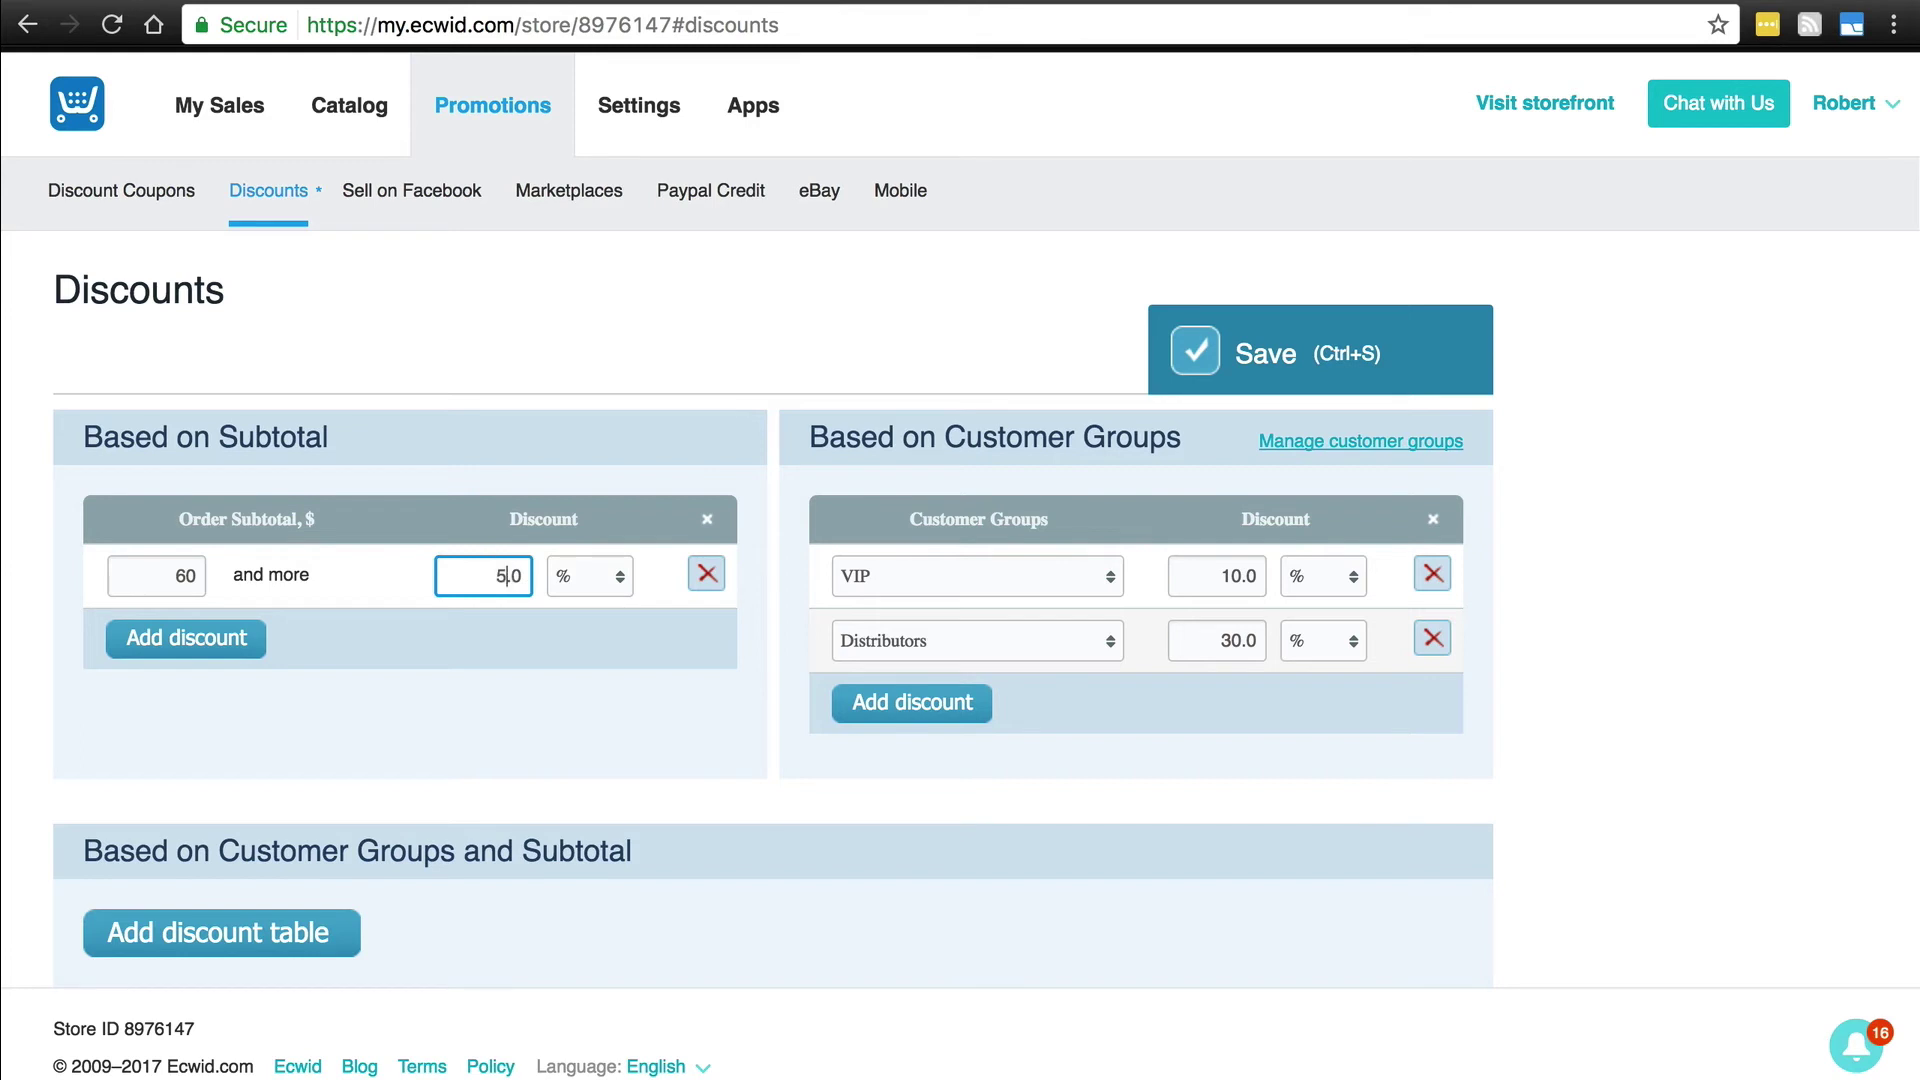
{"action": "left_click", "coordinate": [527, 633]}
{"action": "left_click", "coordinate": [1190, 352]}
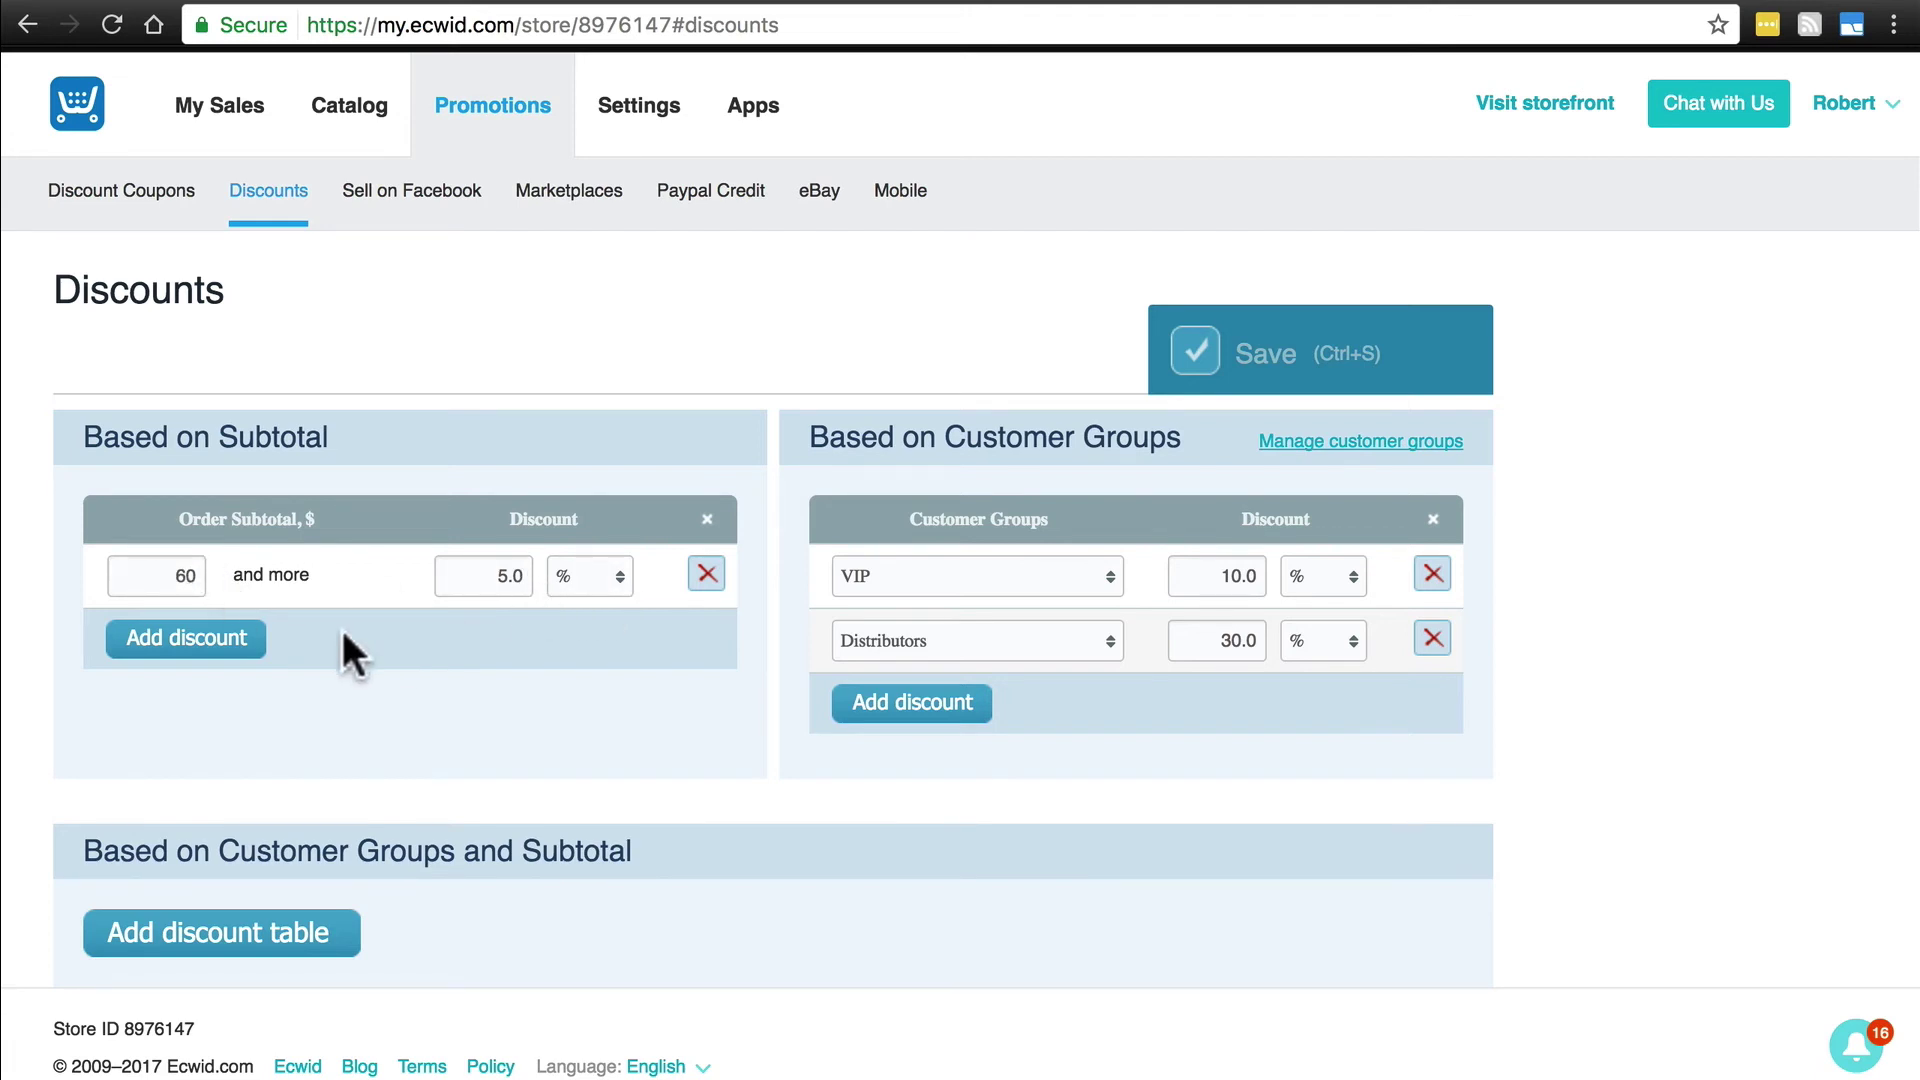
Add an 8% tier for orders of $100 and more, removing the extra 200 tier.
{"action": "left_click", "coordinate": [190, 645]}
{"action": "double_click", "coordinate": [184, 640]}
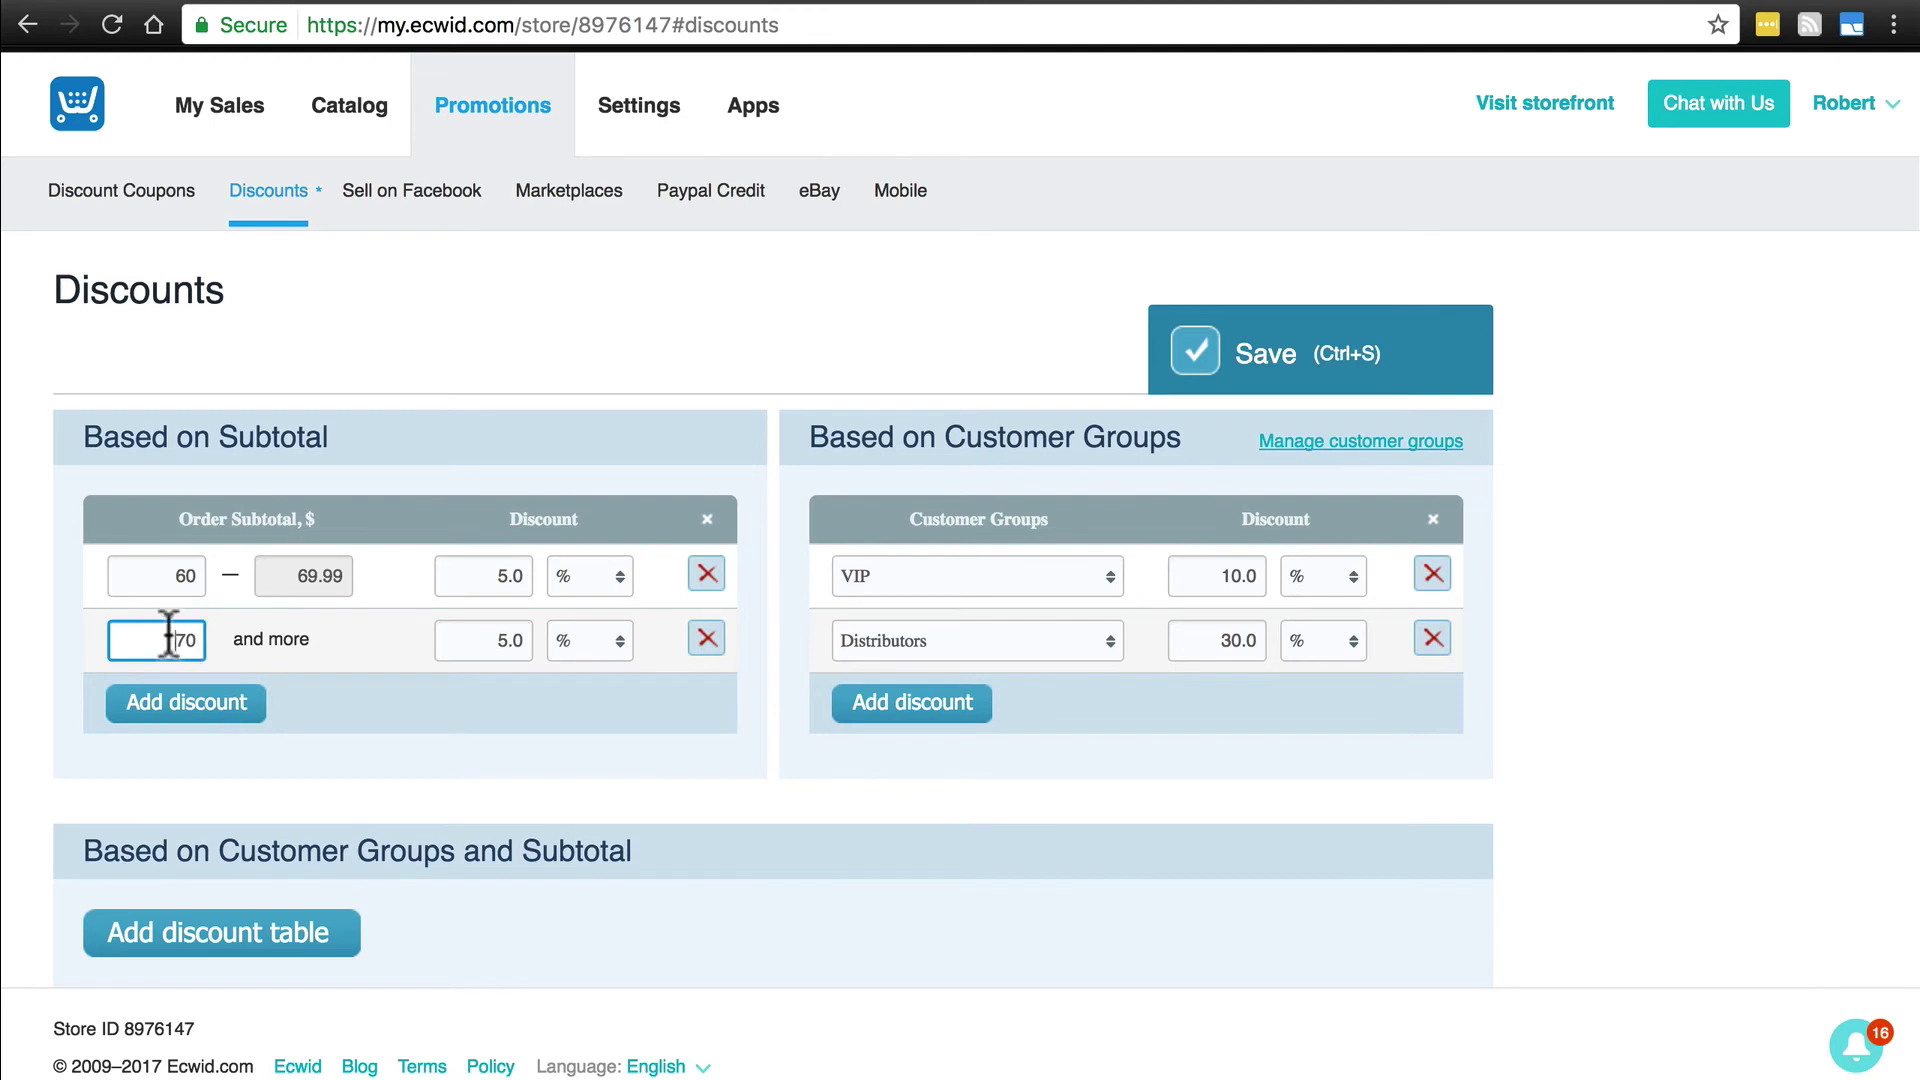
{"action": "type", "text": "100"}
{"action": "left_click_drag", "start_coordinate": [496, 640], "coordinate": [507, 639]}
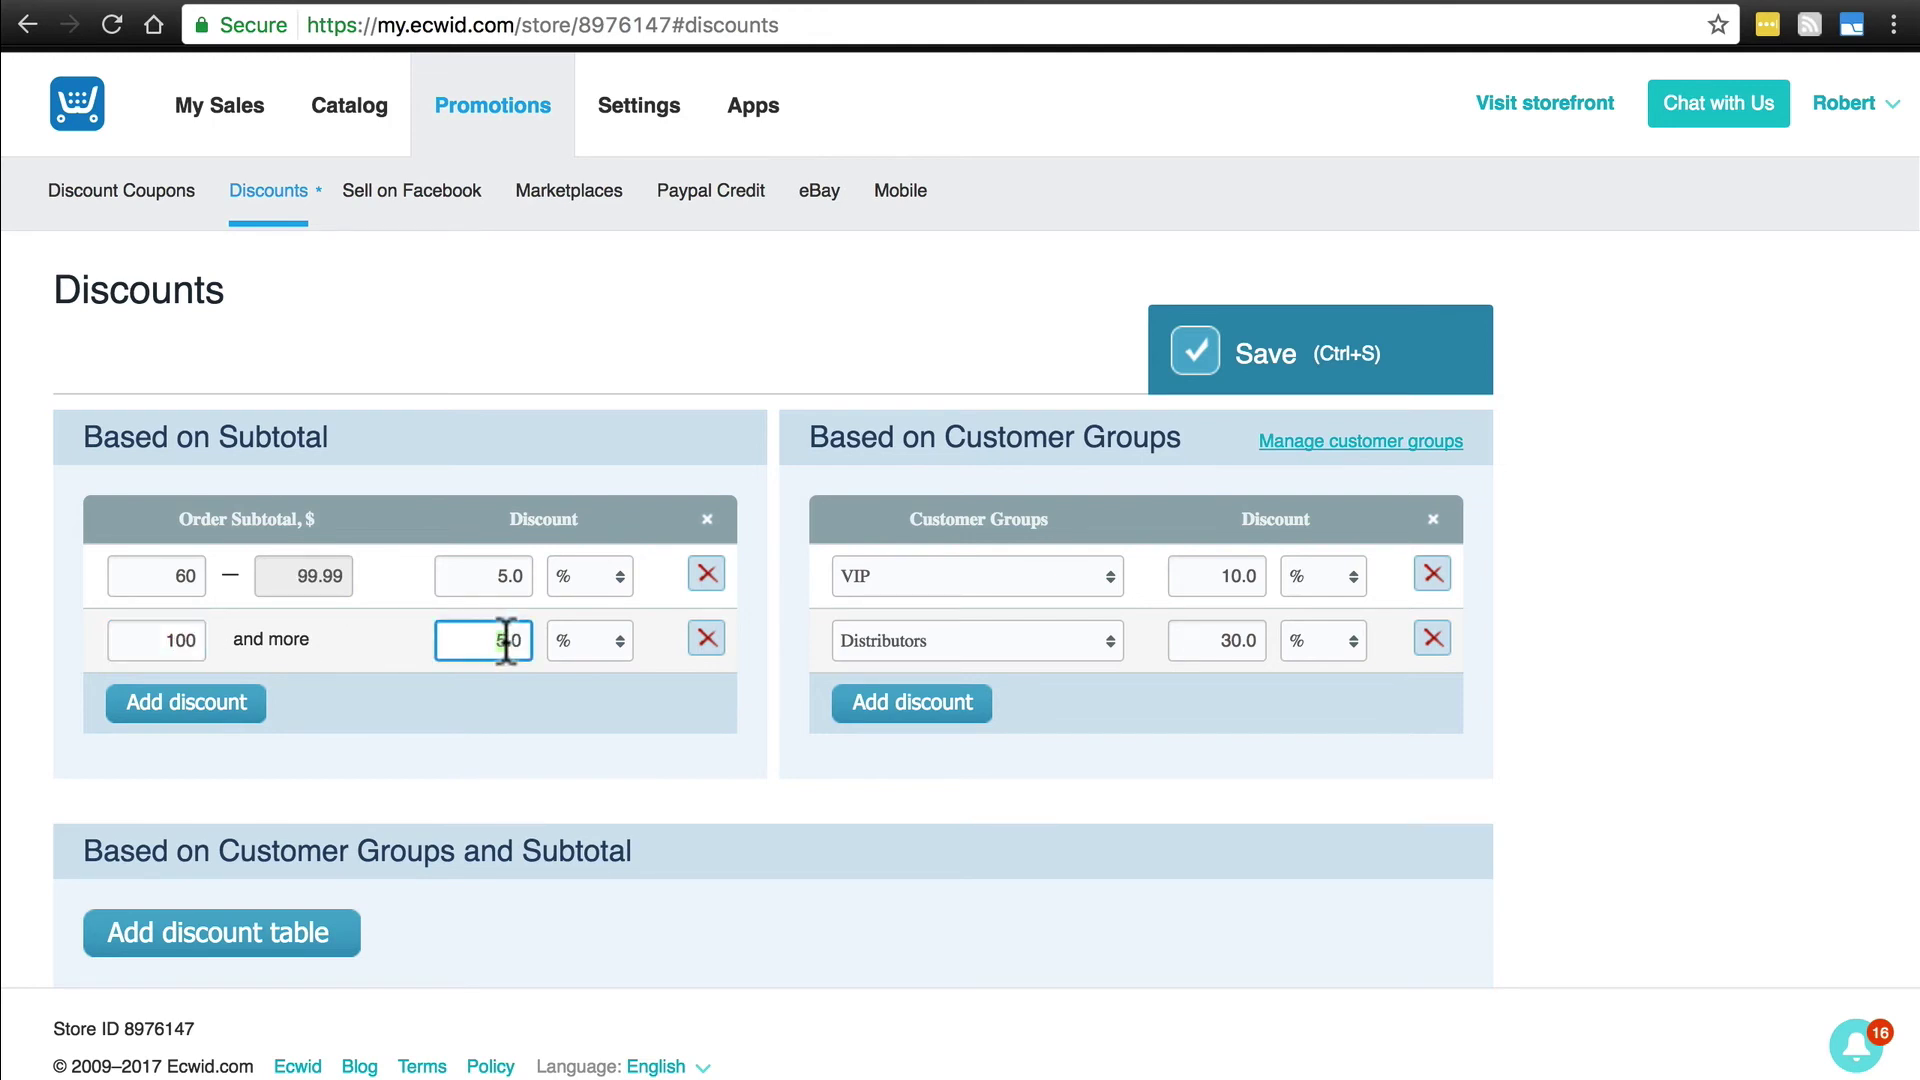
{"action": "type", "text": "8"}
{"action": "left_click", "coordinate": [205, 700]}
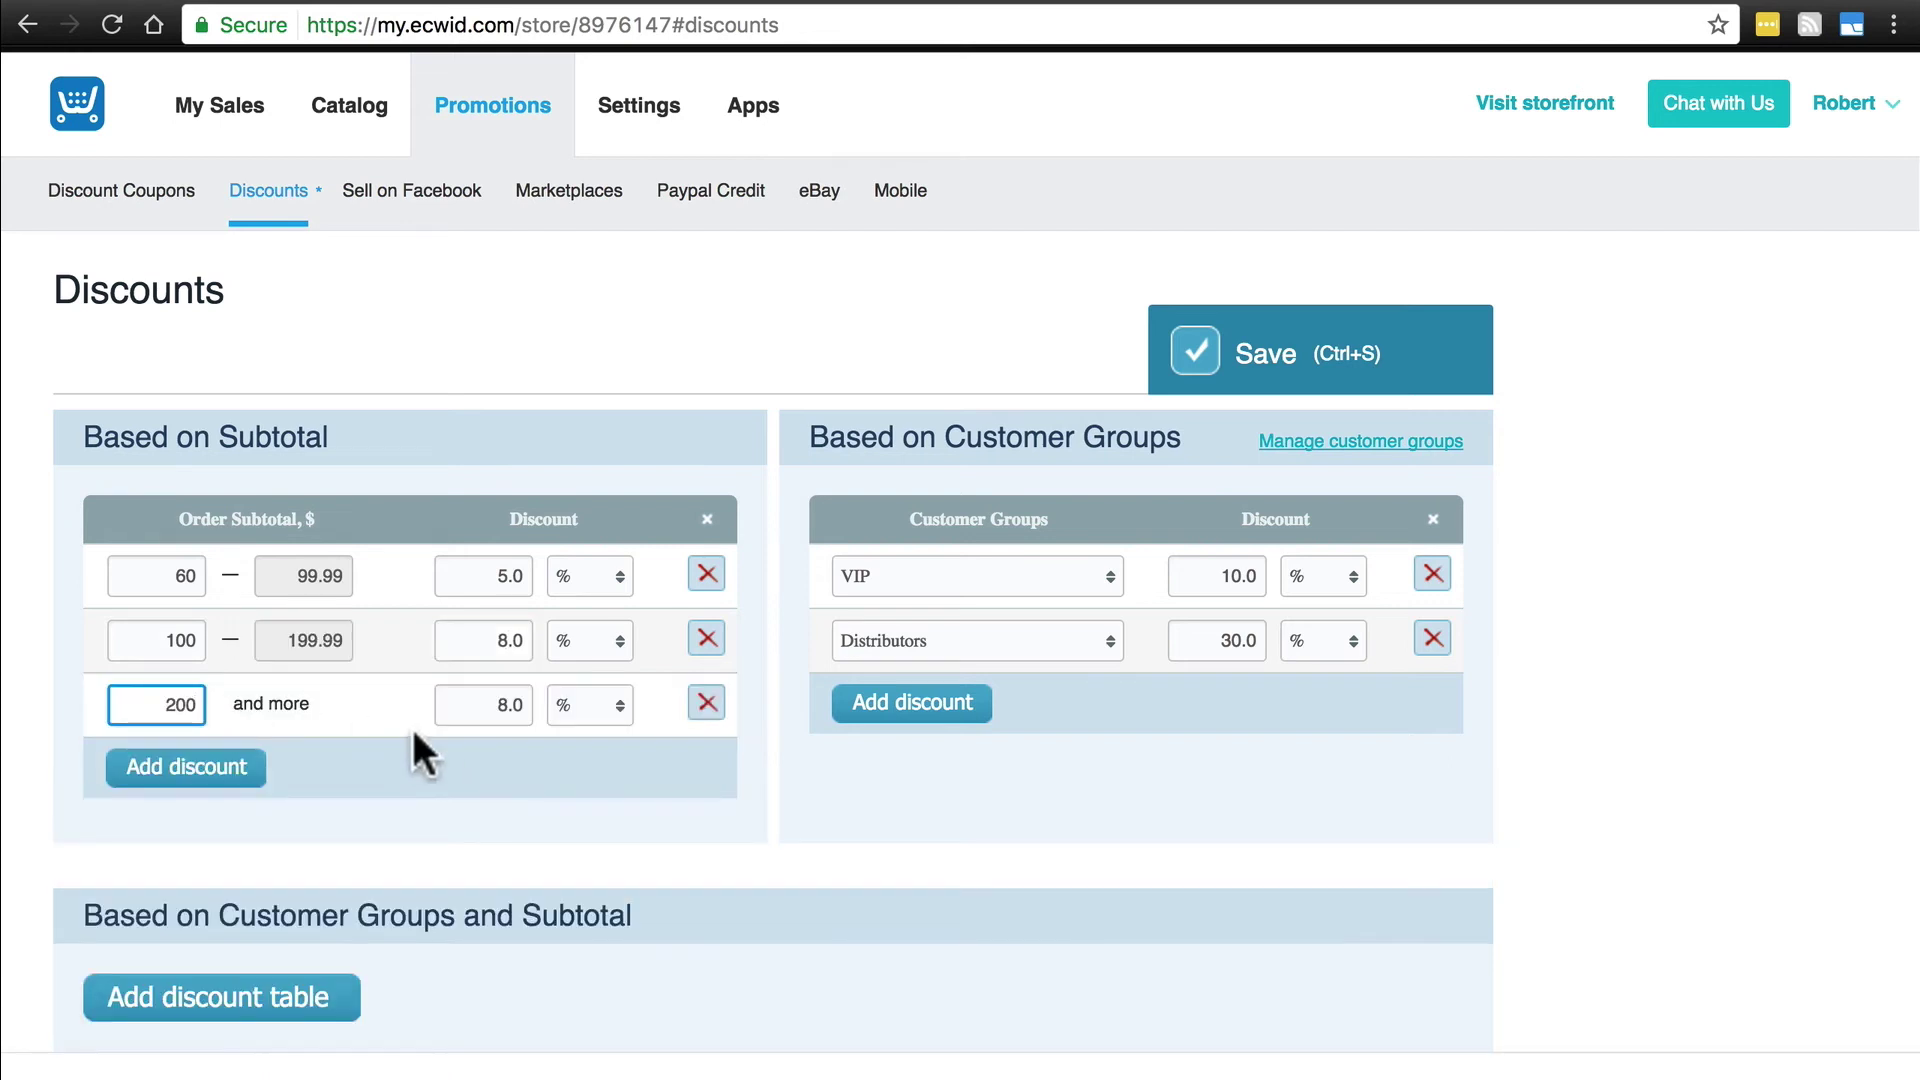
{"action": "left_click", "coordinate": [706, 708]}
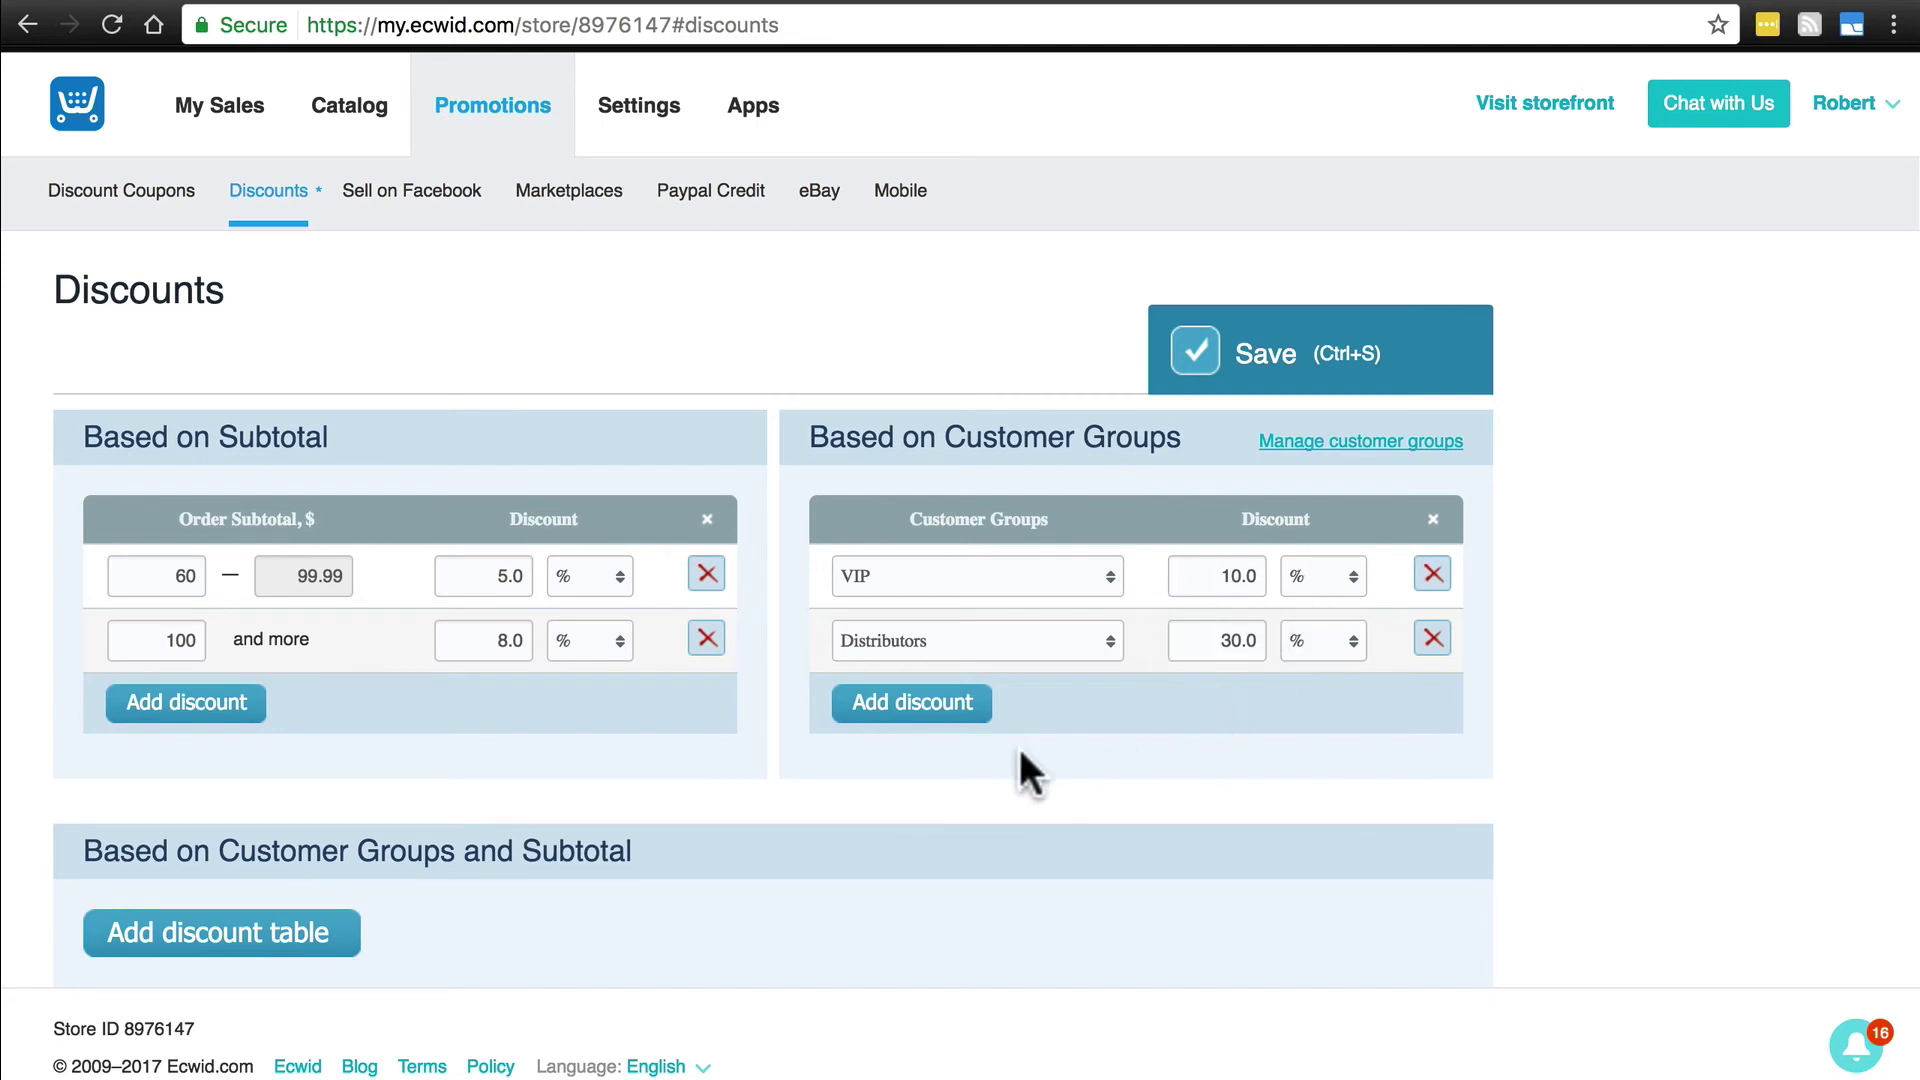
{"action": "left_click", "coordinate": [913, 705]}
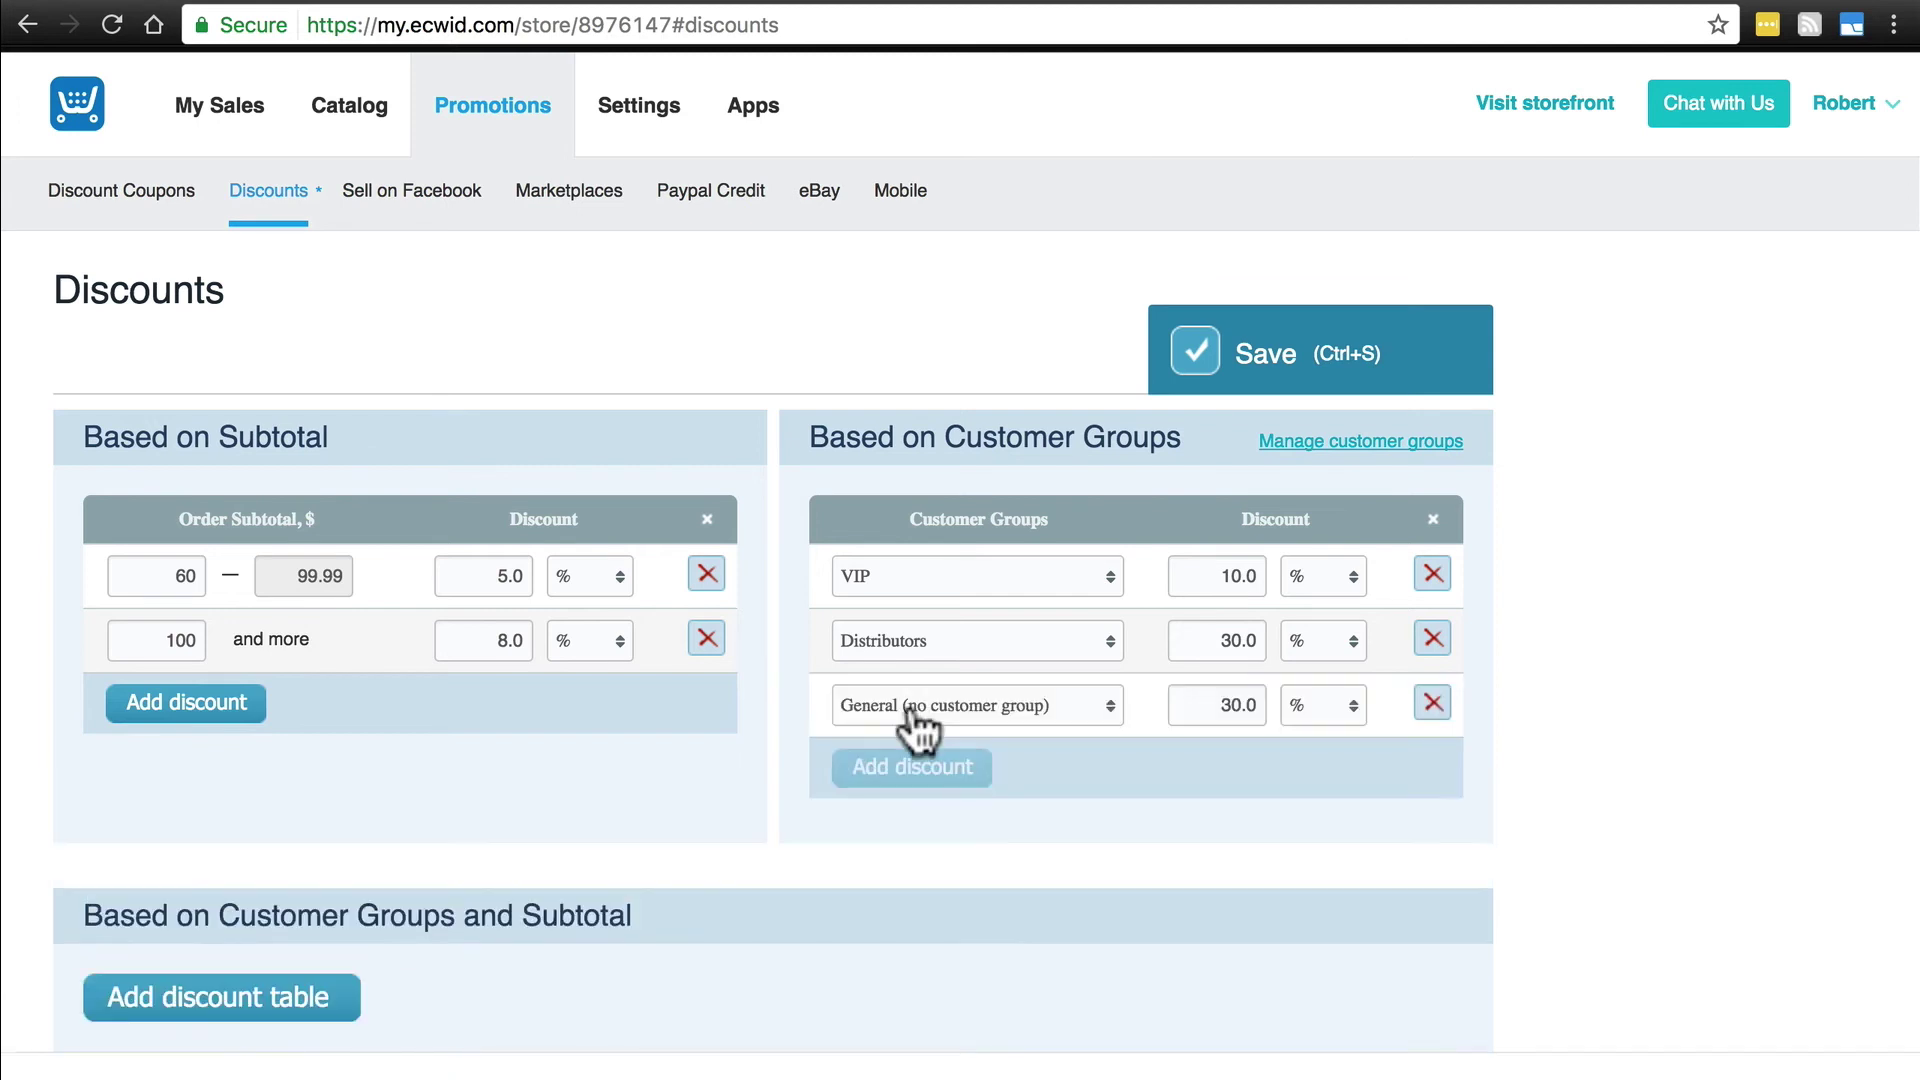
{"action": "left_click", "coordinate": [1018, 710]}
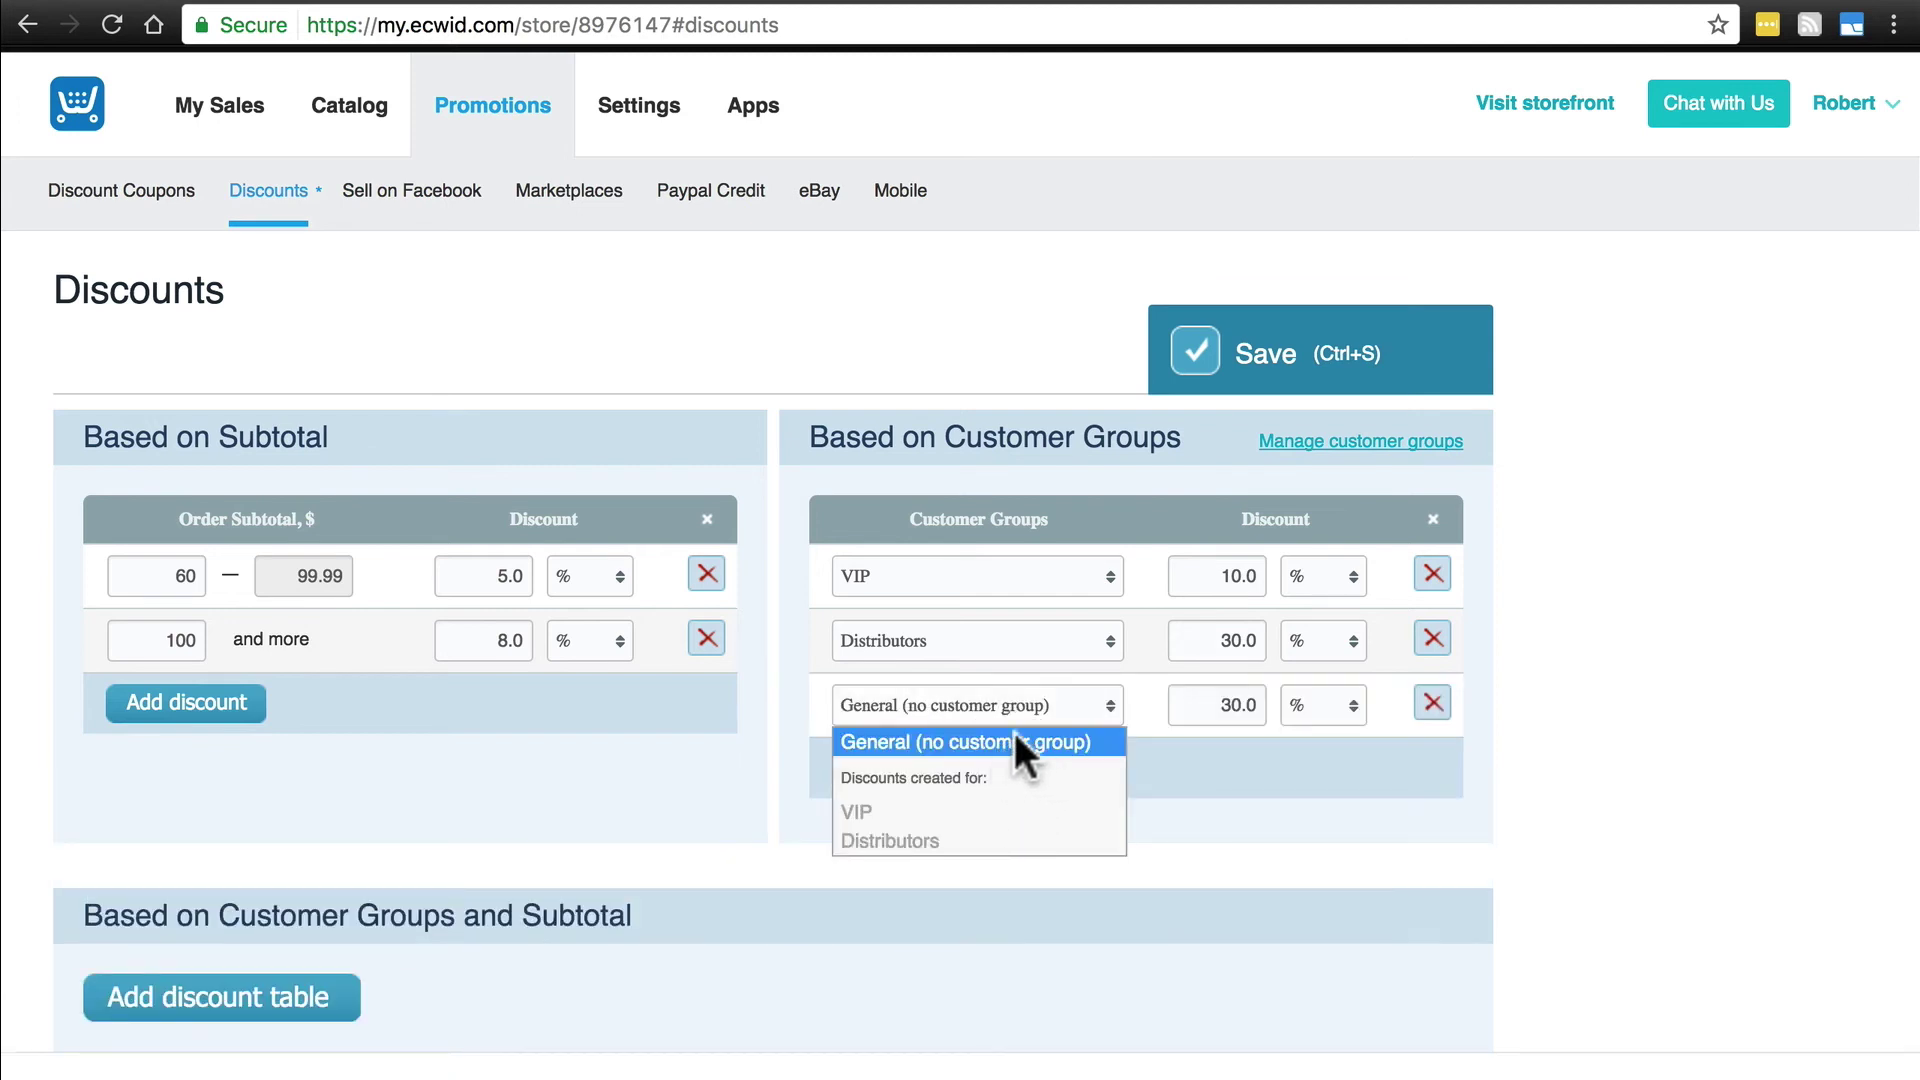
{"action": "left_click", "coordinate": [1034, 742]}
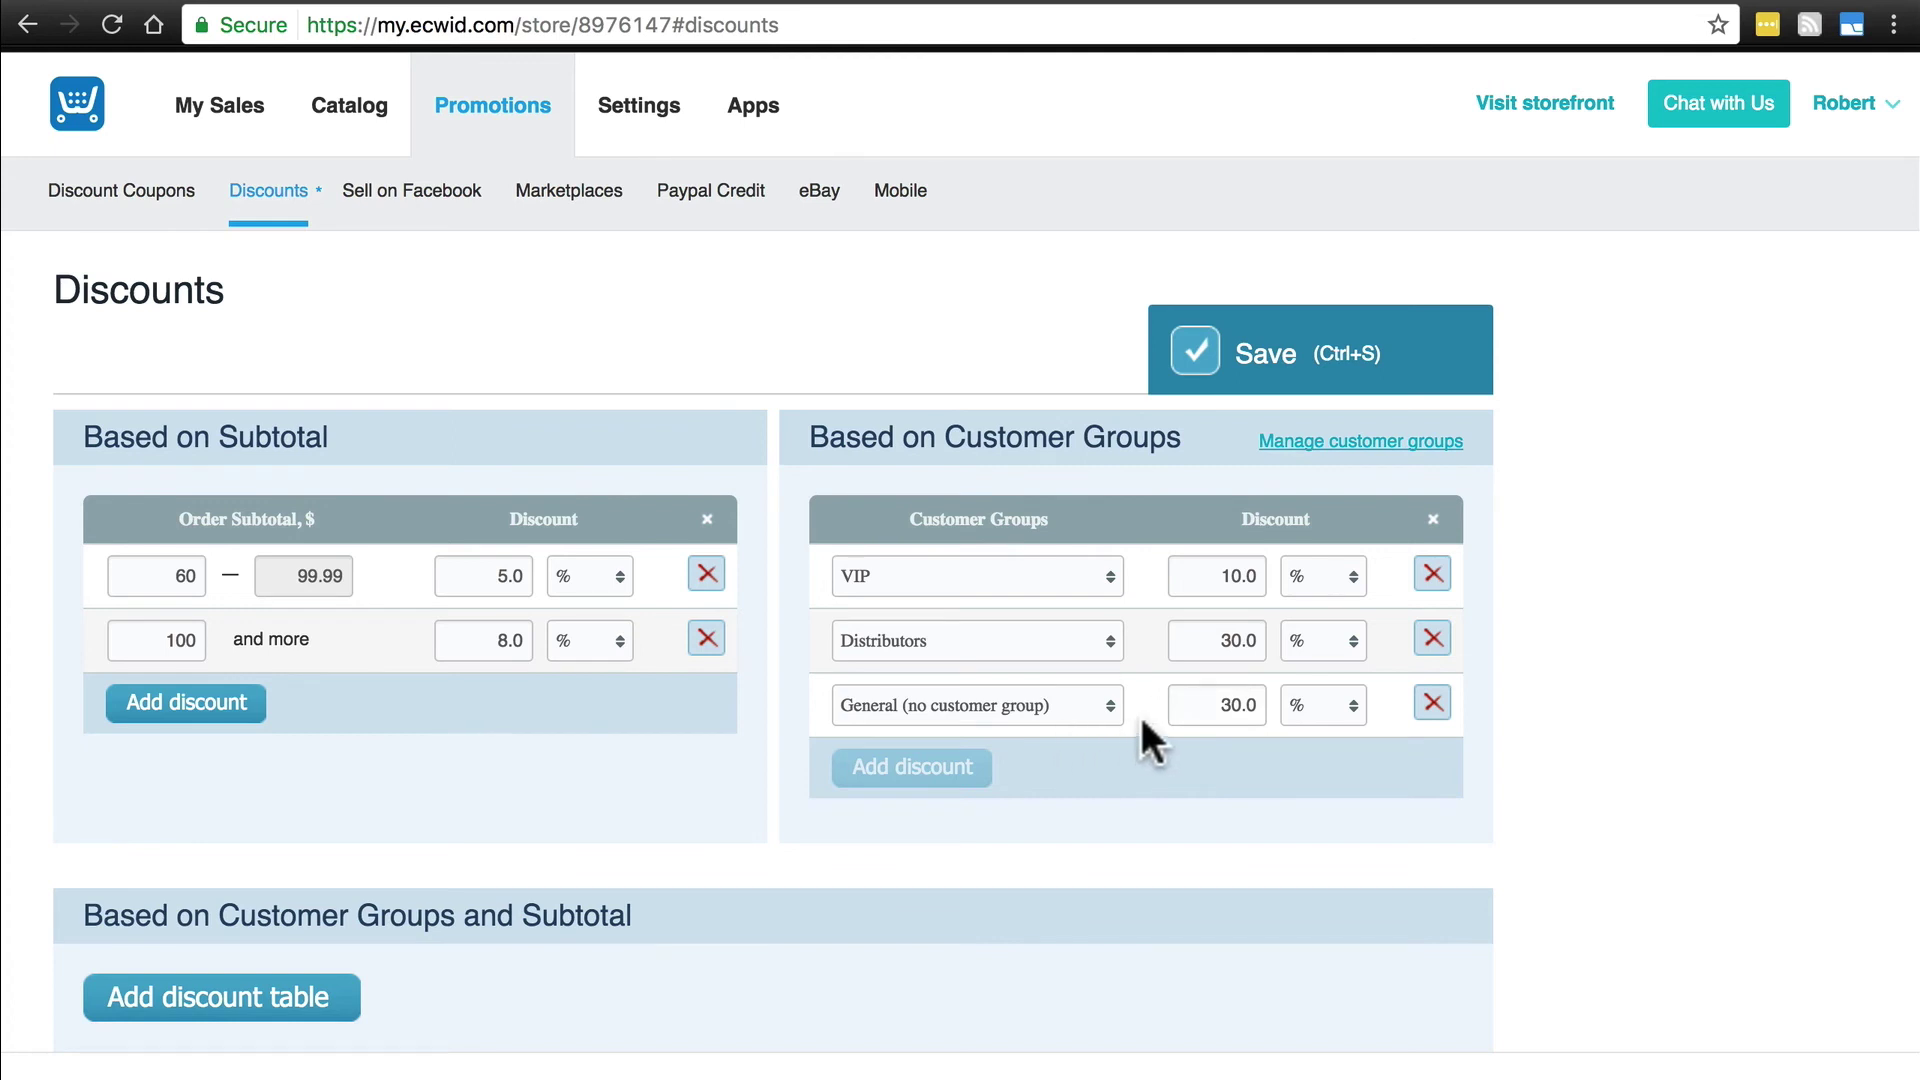
{"action": "left_click", "coordinate": [1432, 704]}
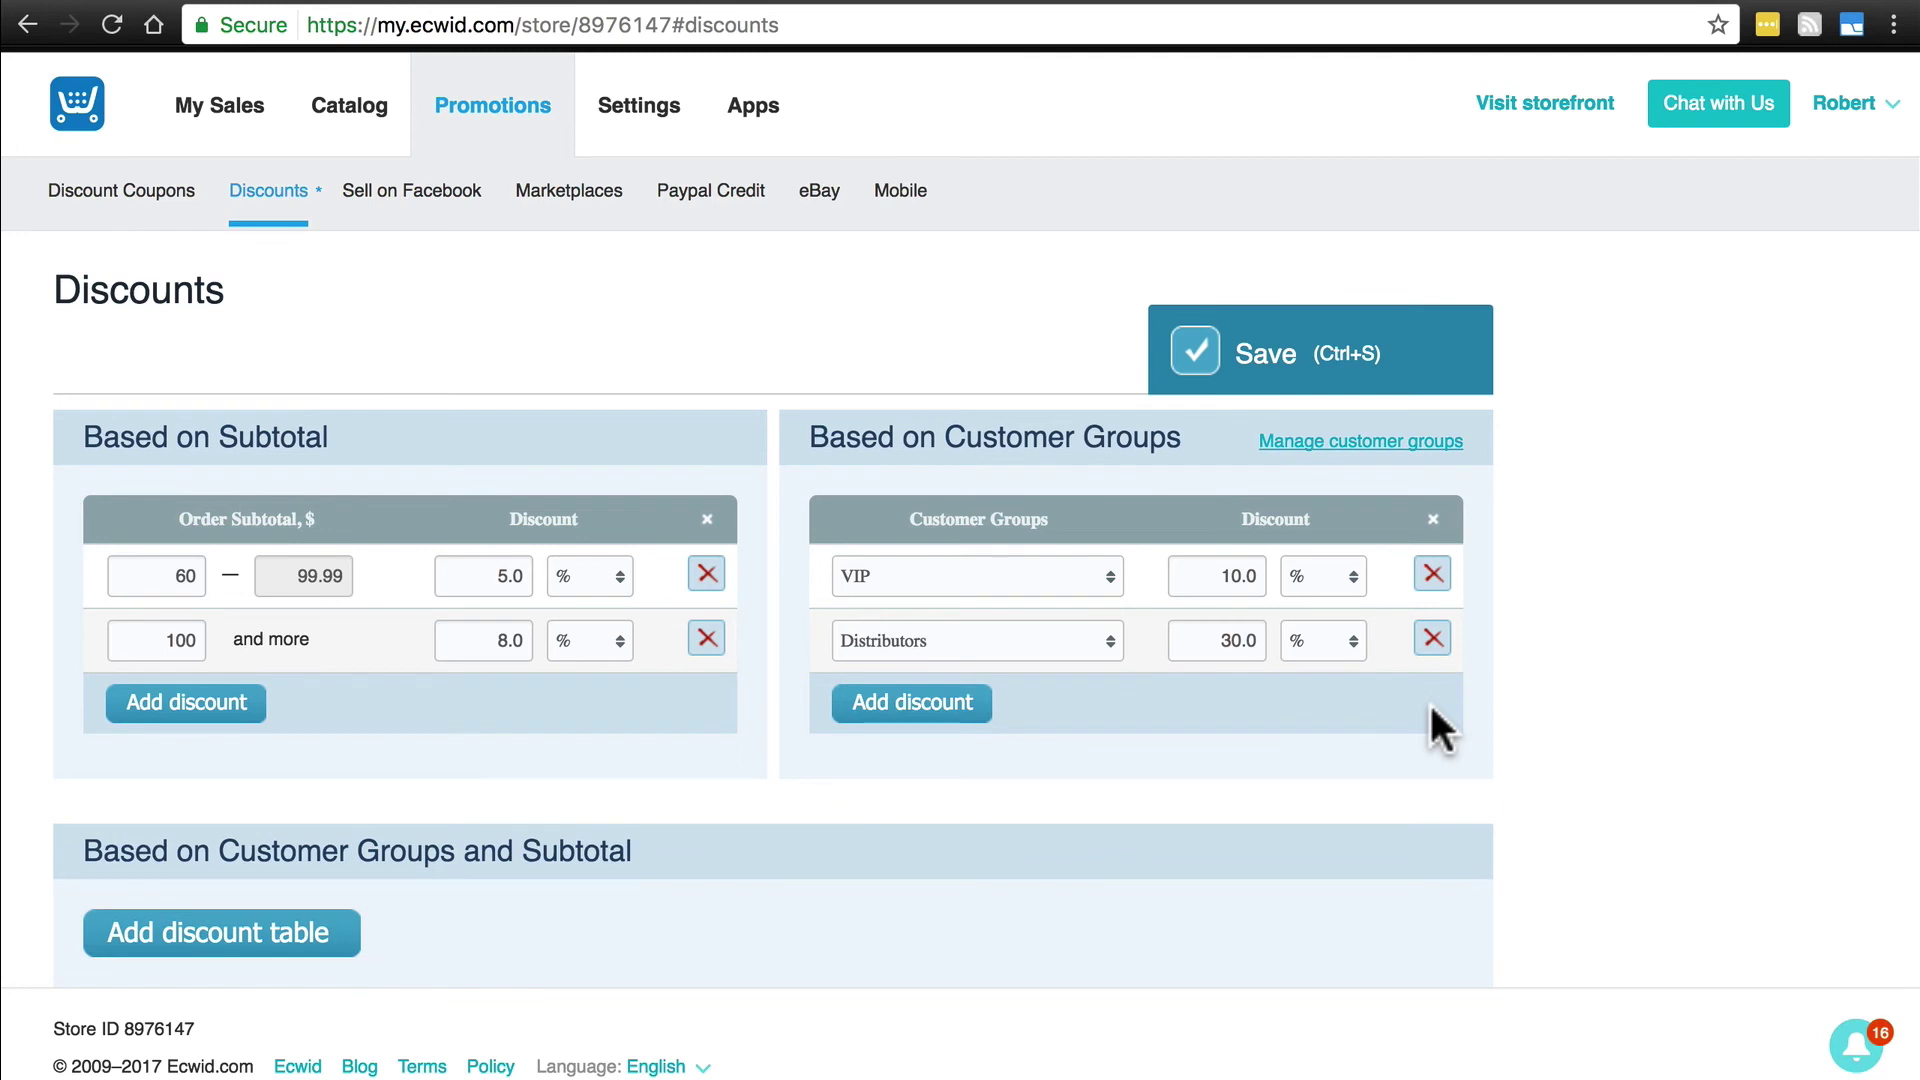
Create a Distributors discount table with a 1000 starting subtotal and a 35% discount.
{"action": "scroll", "coordinate": [1330, 724], "scroll_direction": "down", "scroll_amount": 1}
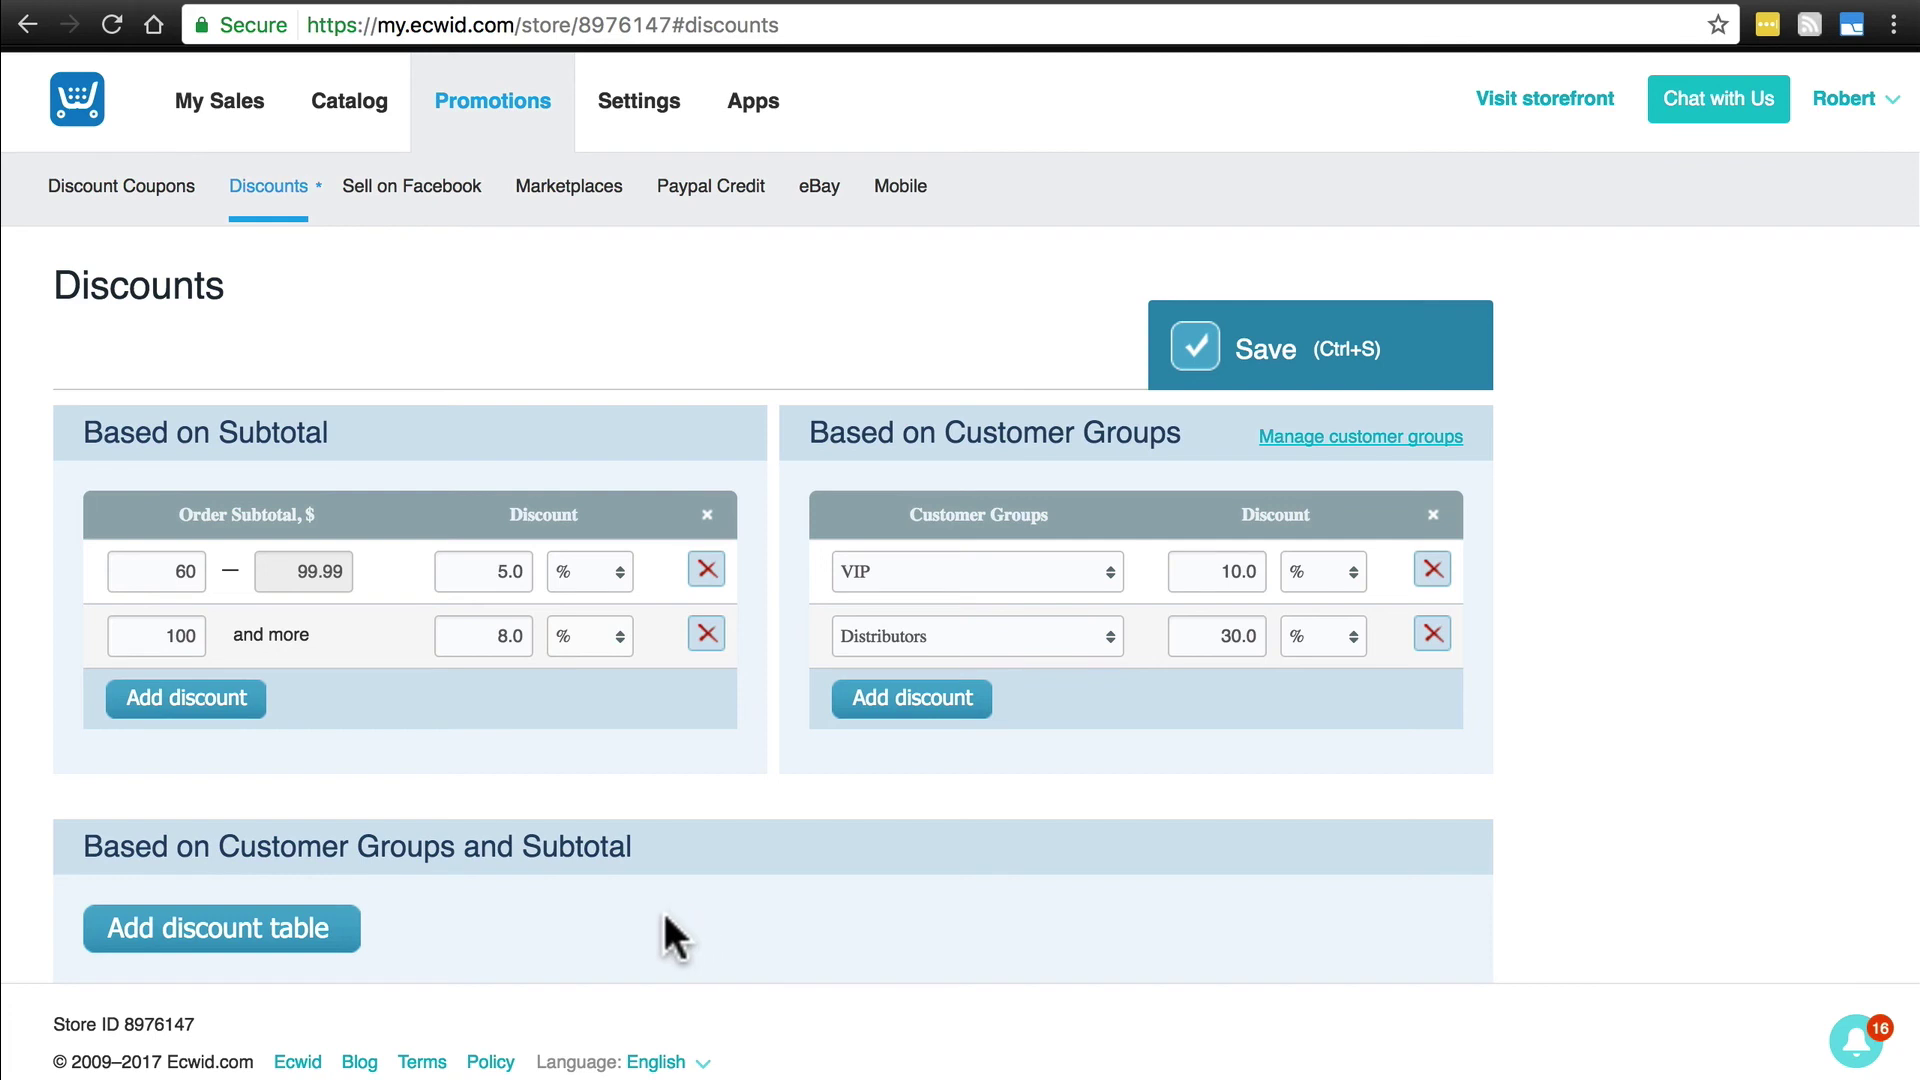
{"action": "left_click", "coordinate": [218, 928]}
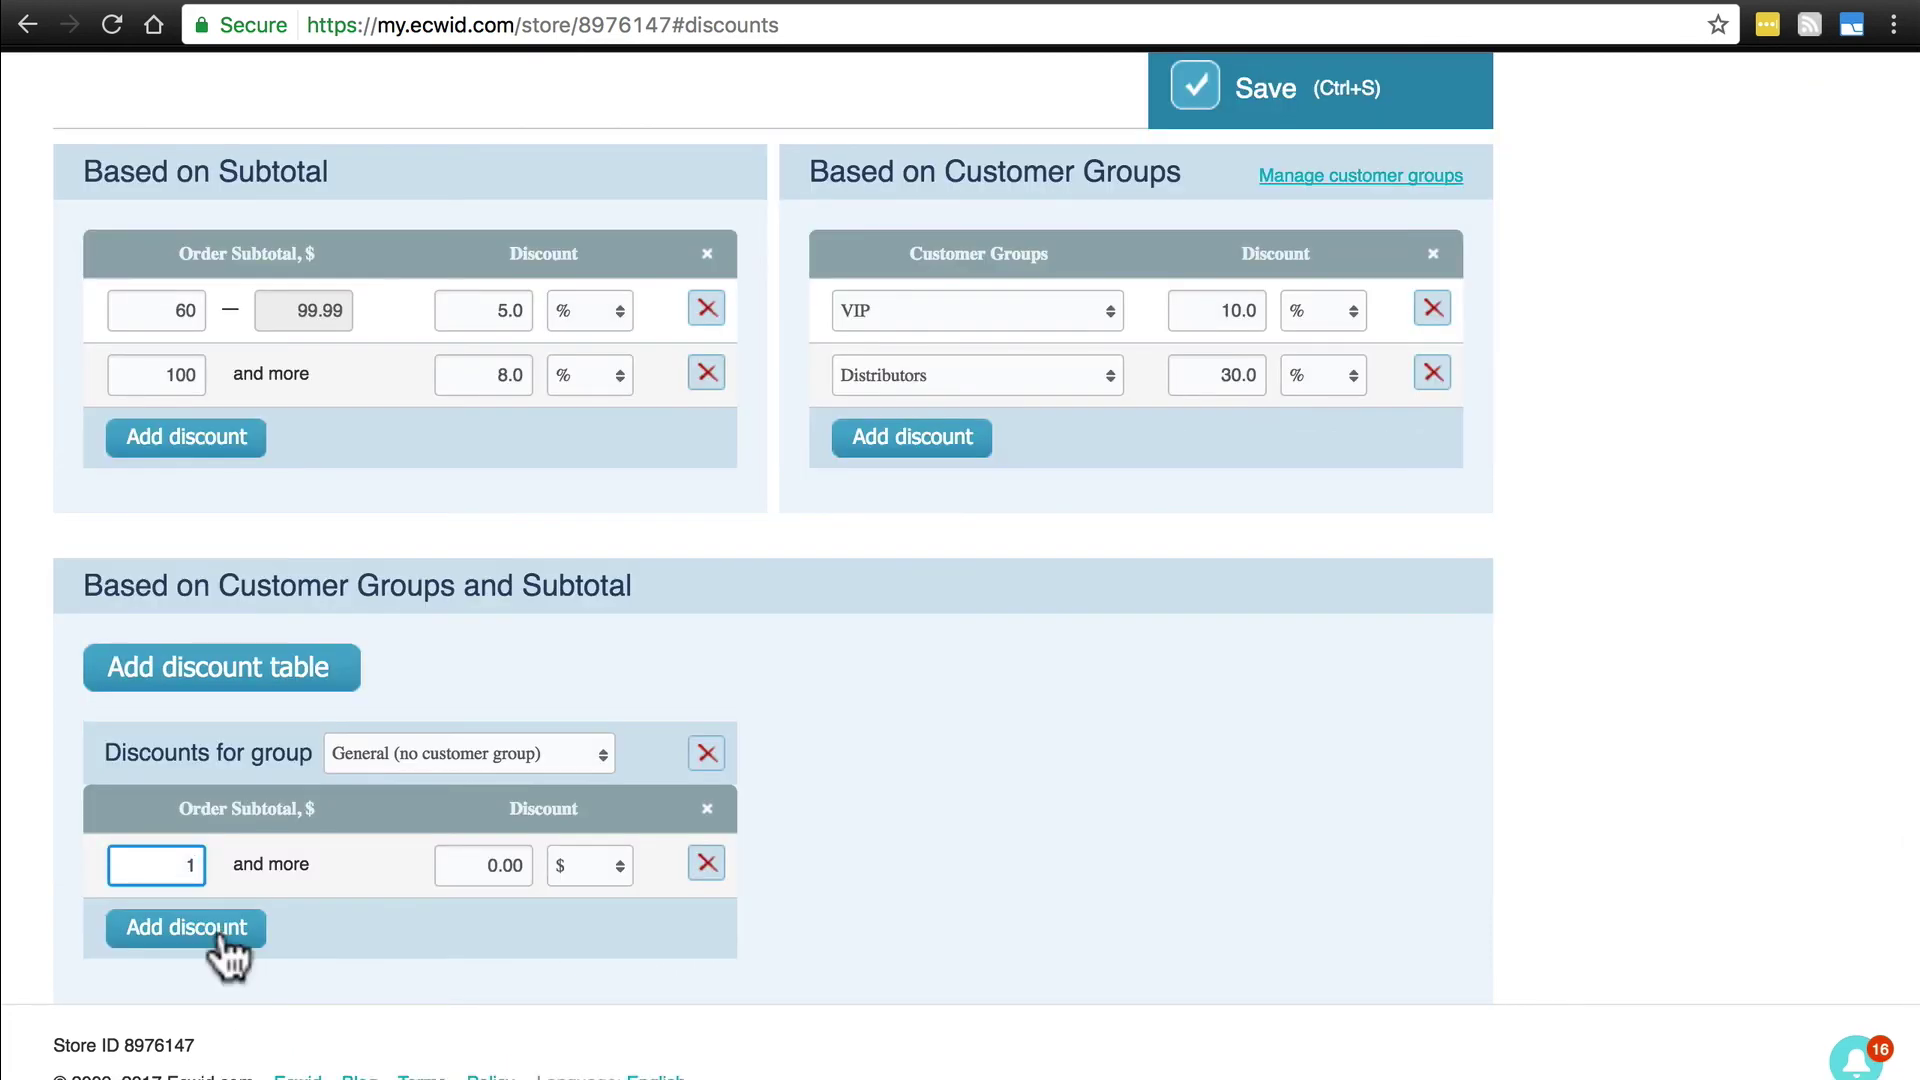
{"action": "left_click", "coordinate": [495, 767]}
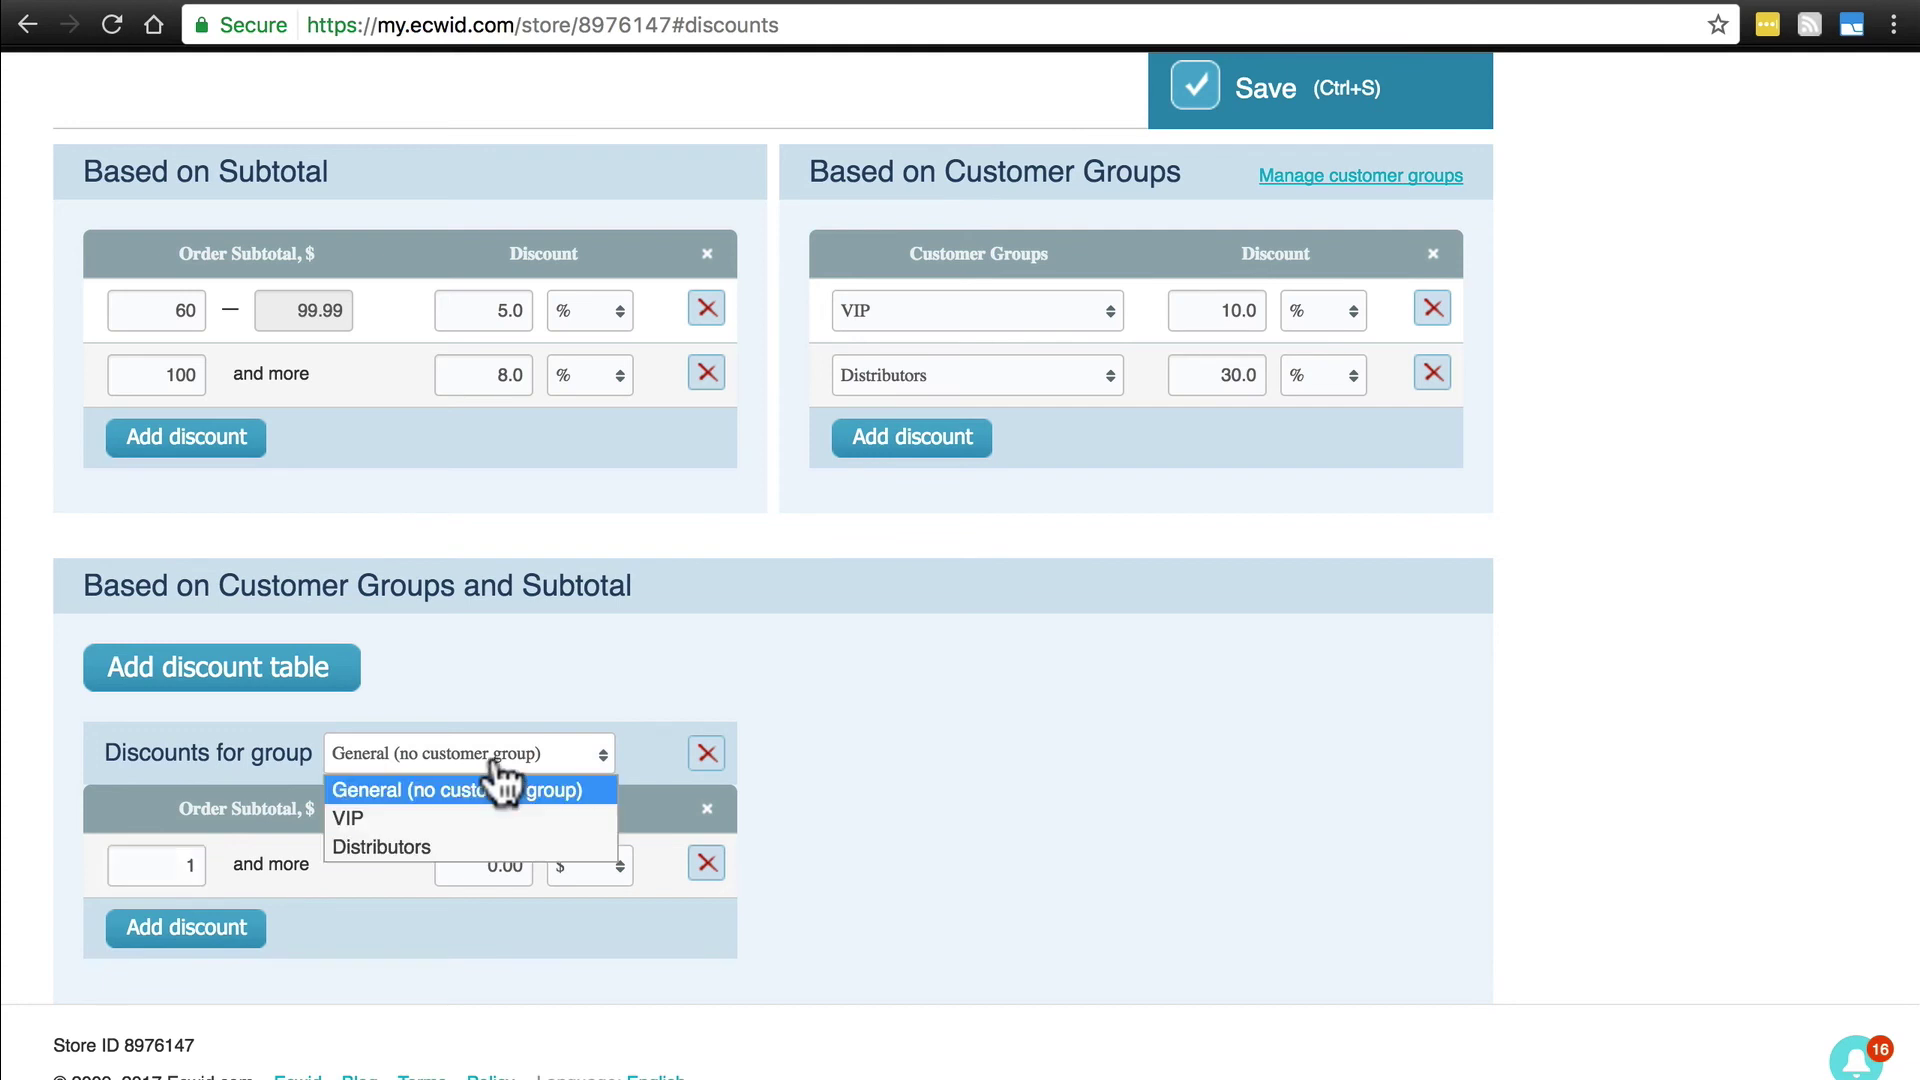
{"action": "left_click", "coordinate": [430, 846]}
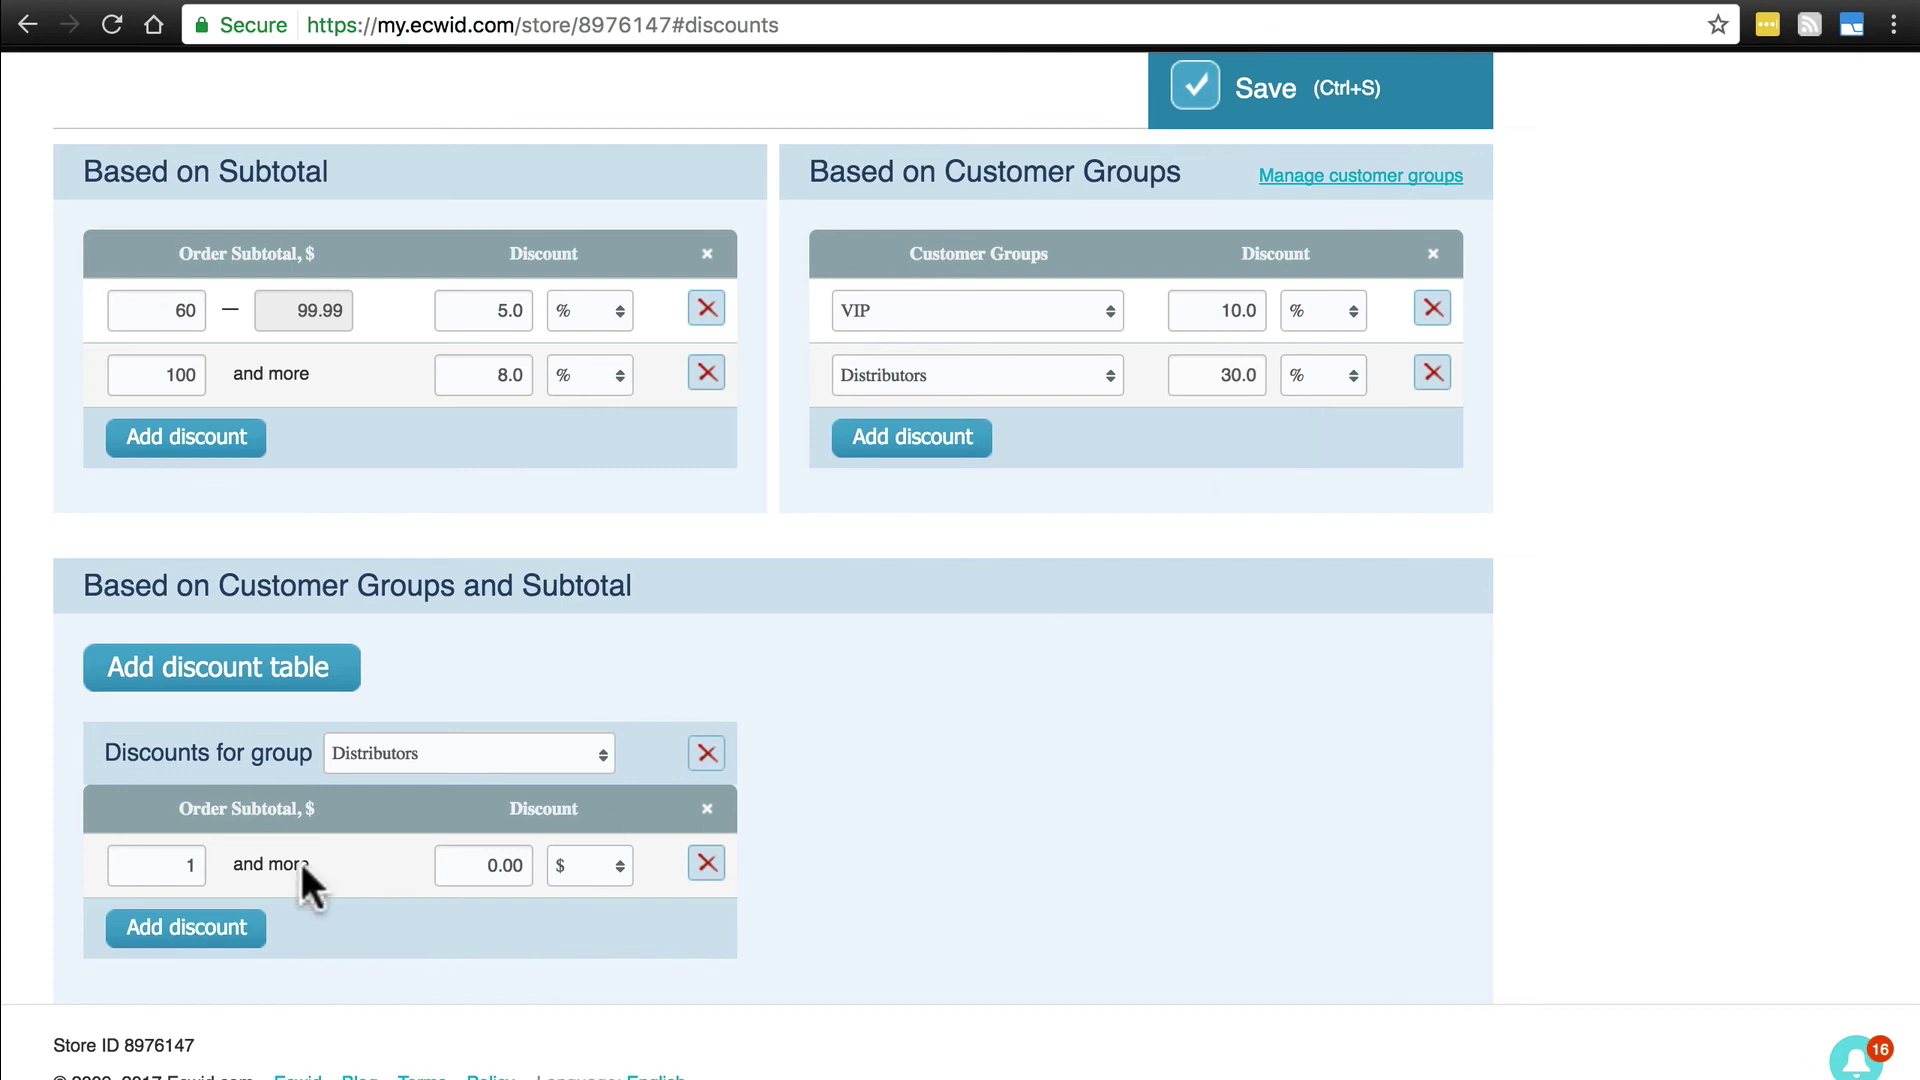
{"action": "left_click", "coordinate": [198, 863]}
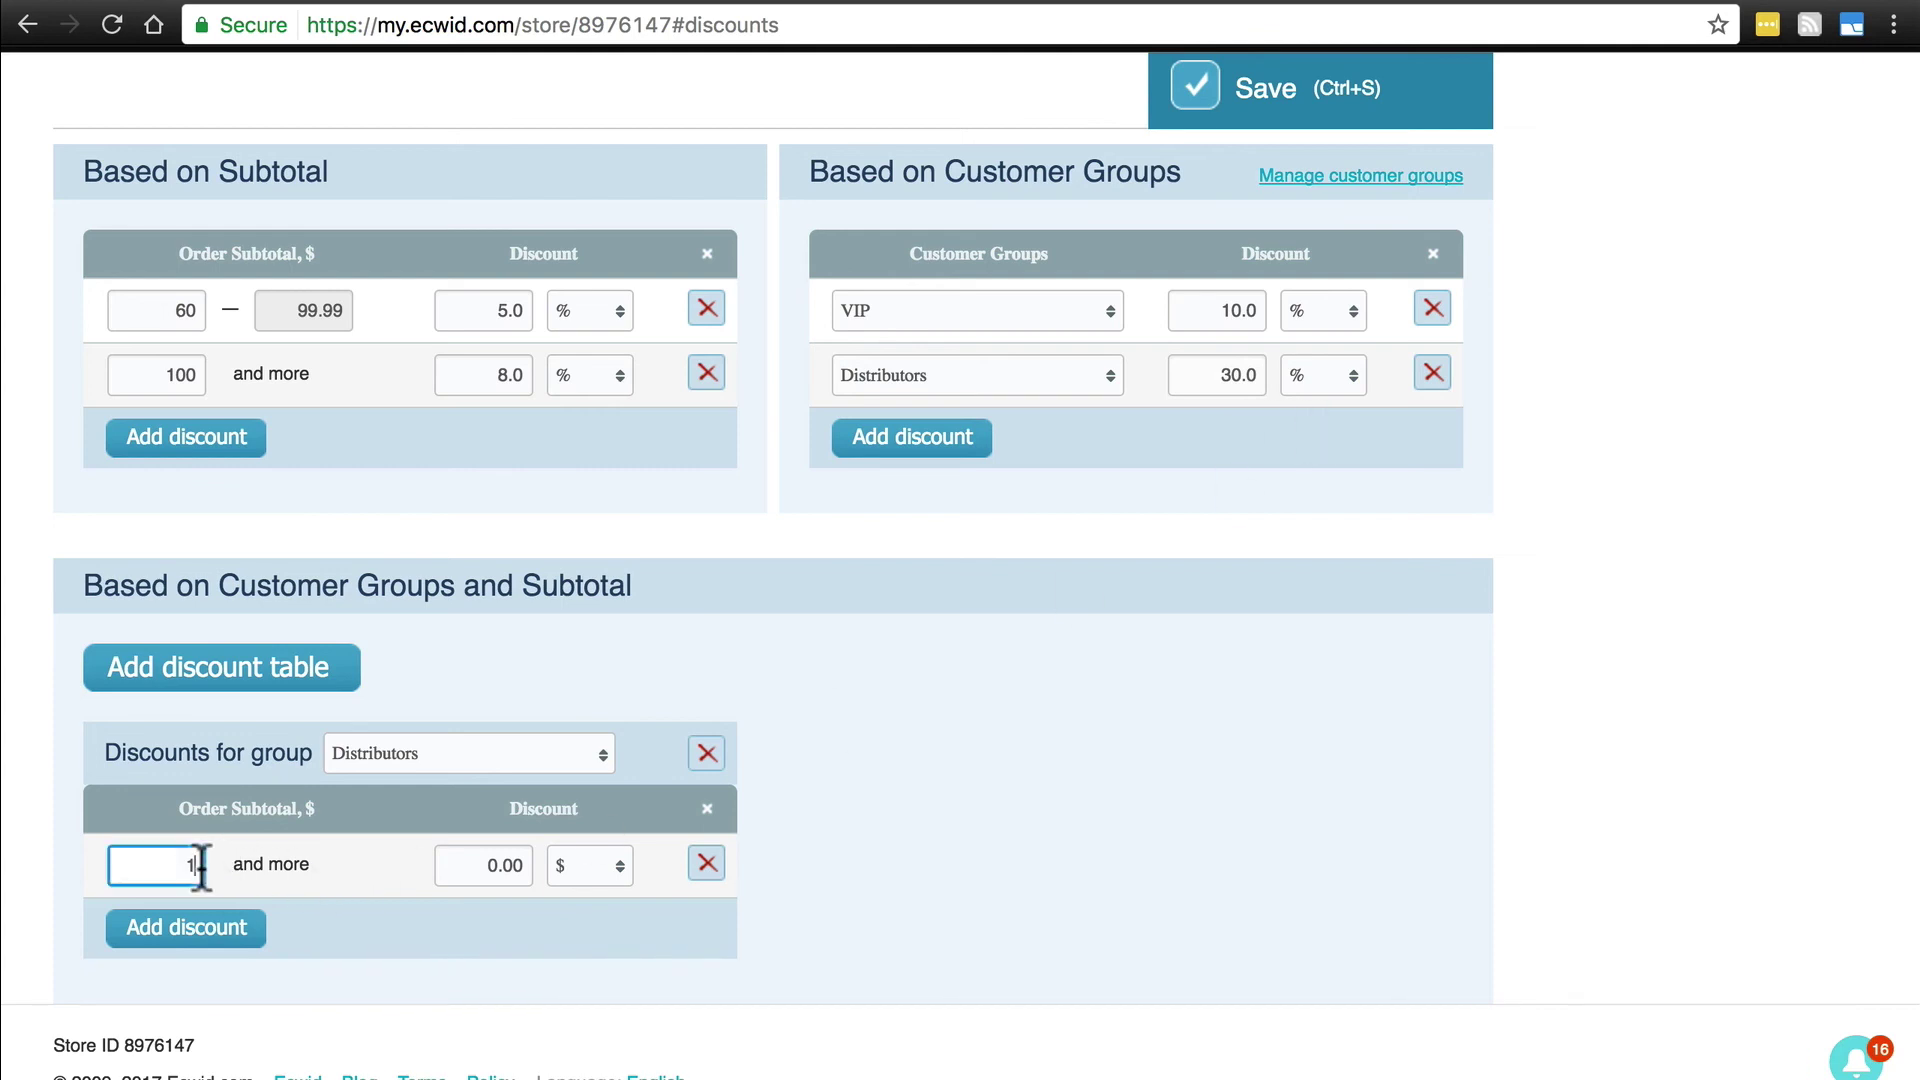
{"action": "double_click", "coordinate": [183, 866]}
{"action": "type", "text": "1000"}
{"action": "left_click", "coordinate": [505, 867]}
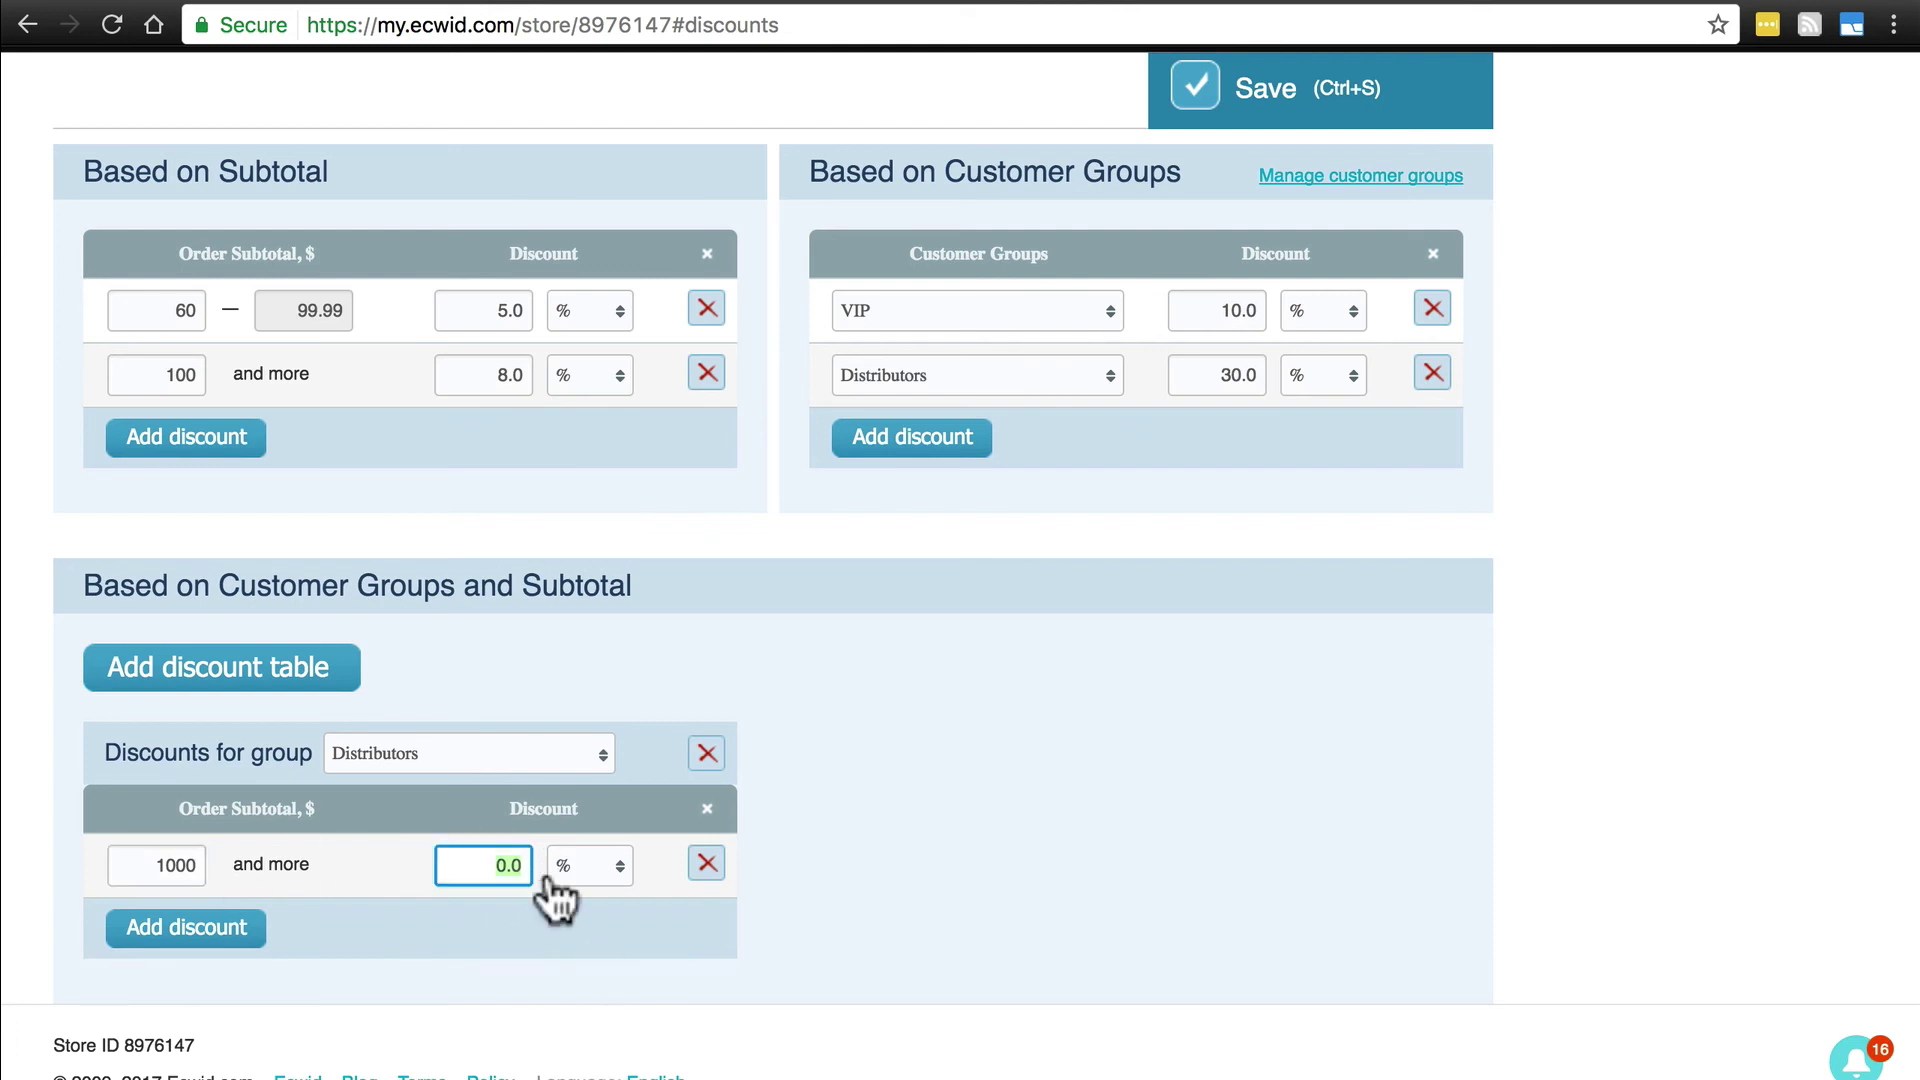
{"action": "type", "text": "35"}
{"action": "left_click", "coordinate": [442, 908]}
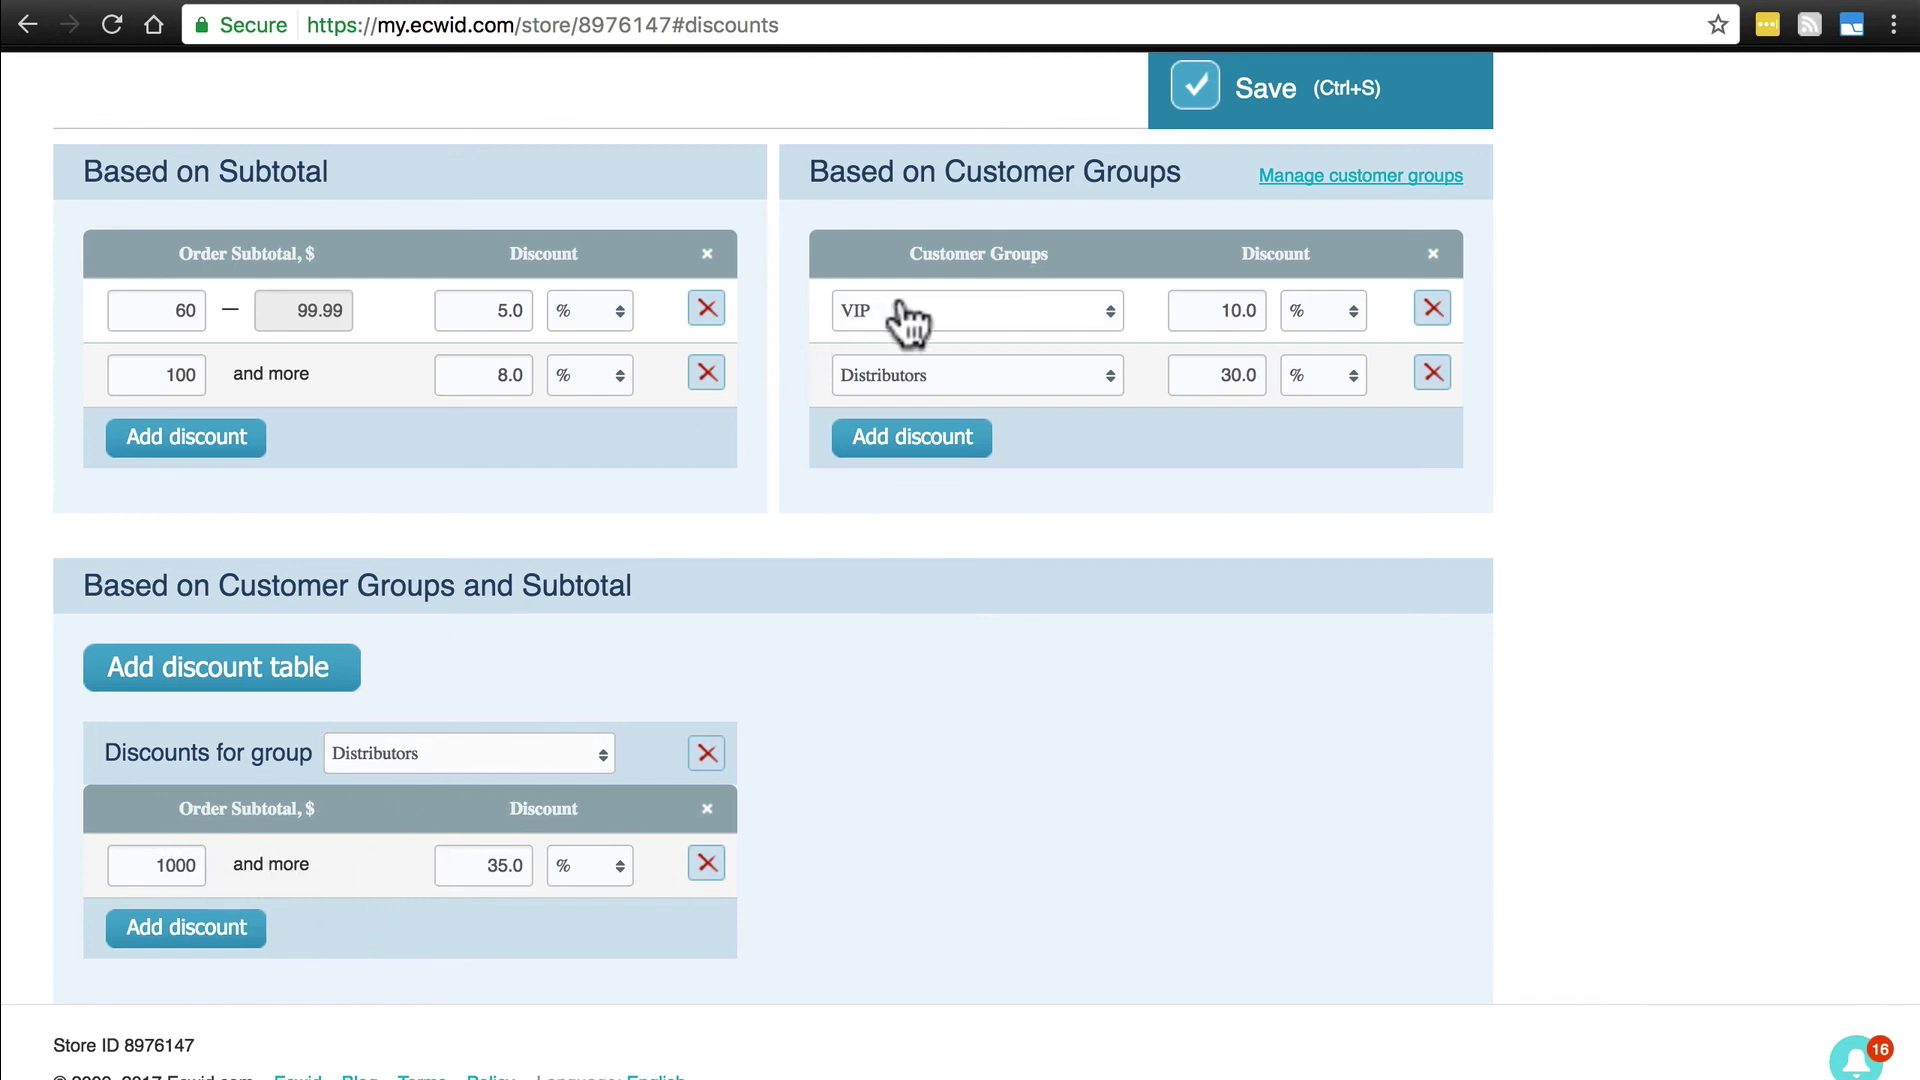
Create a VIP discount table with a 200 starting subtotal and a 20% discount.
{"action": "scroll", "coordinate": [764, 650], "scroll_direction": "down", "scroll_amount": 1}
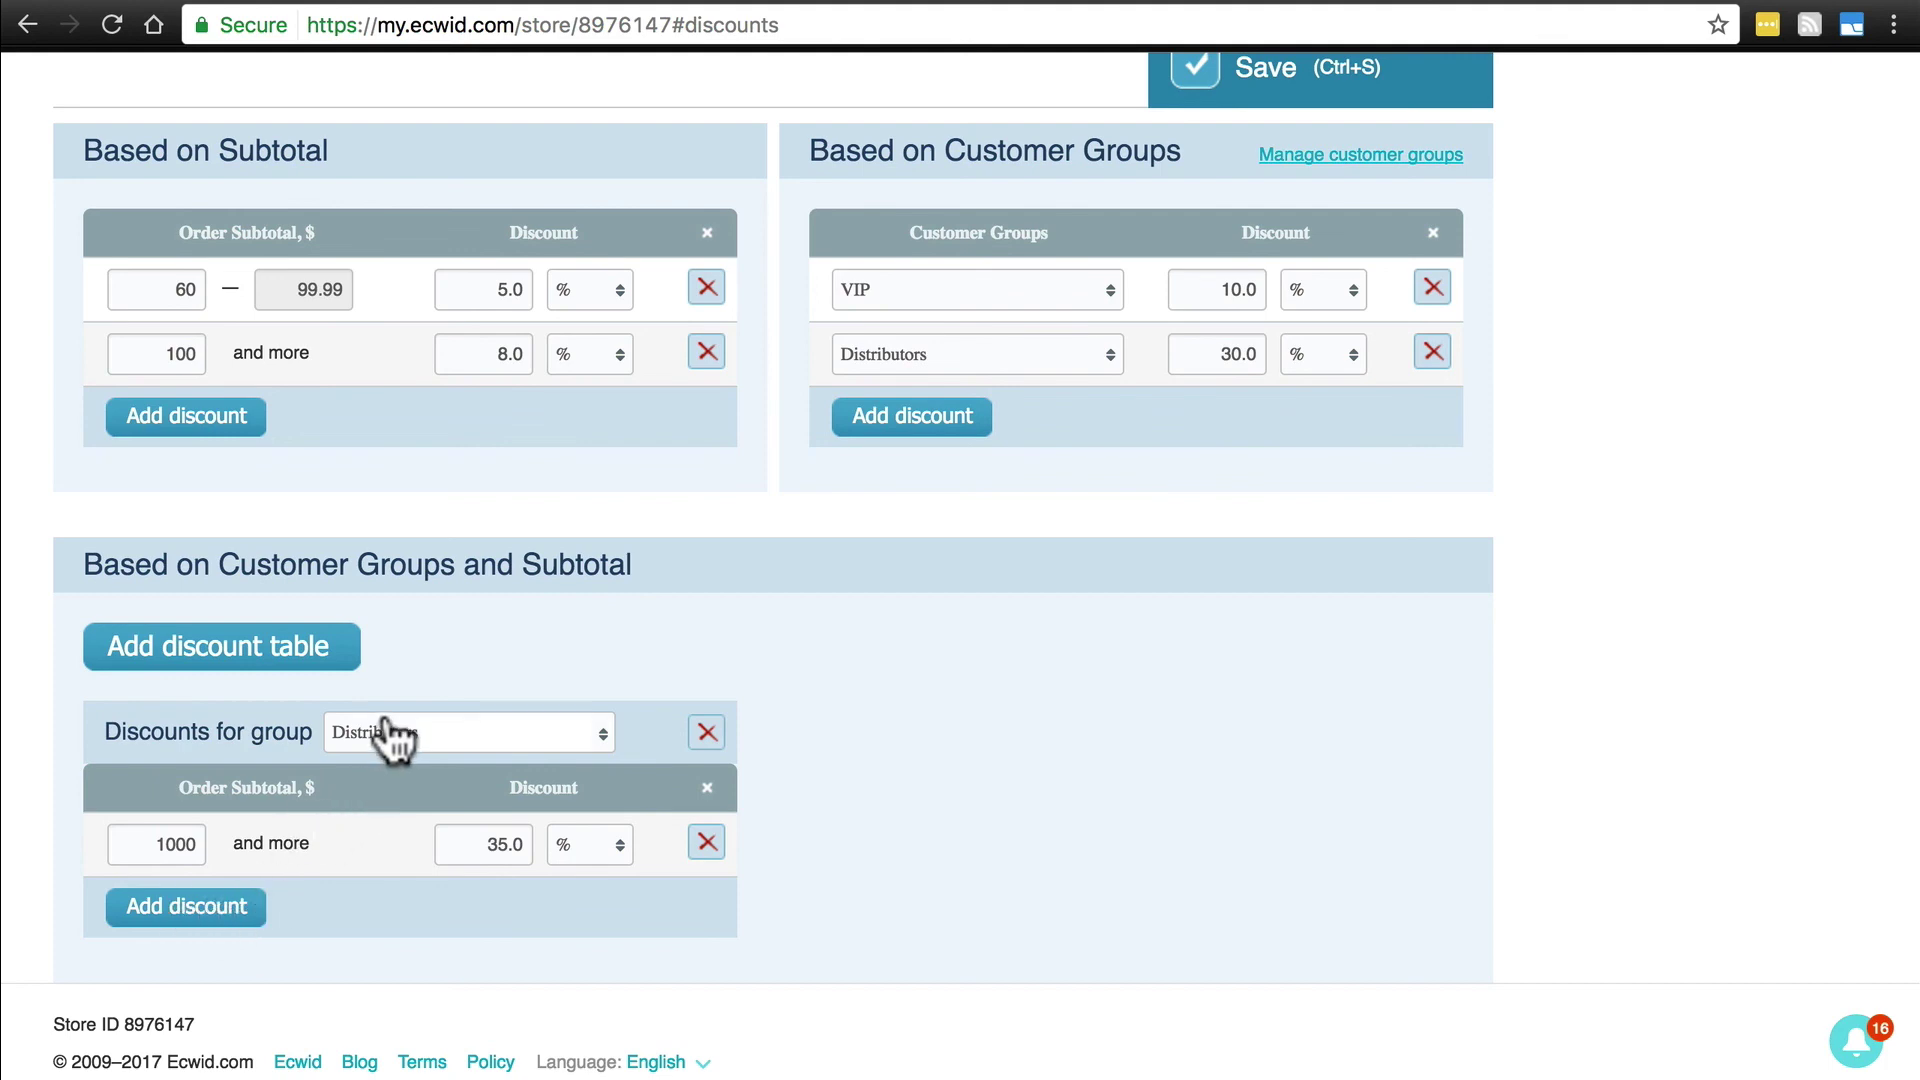
{"action": "left_click", "coordinate": [250, 655]}
{"action": "left_click", "coordinate": [1200, 740]}
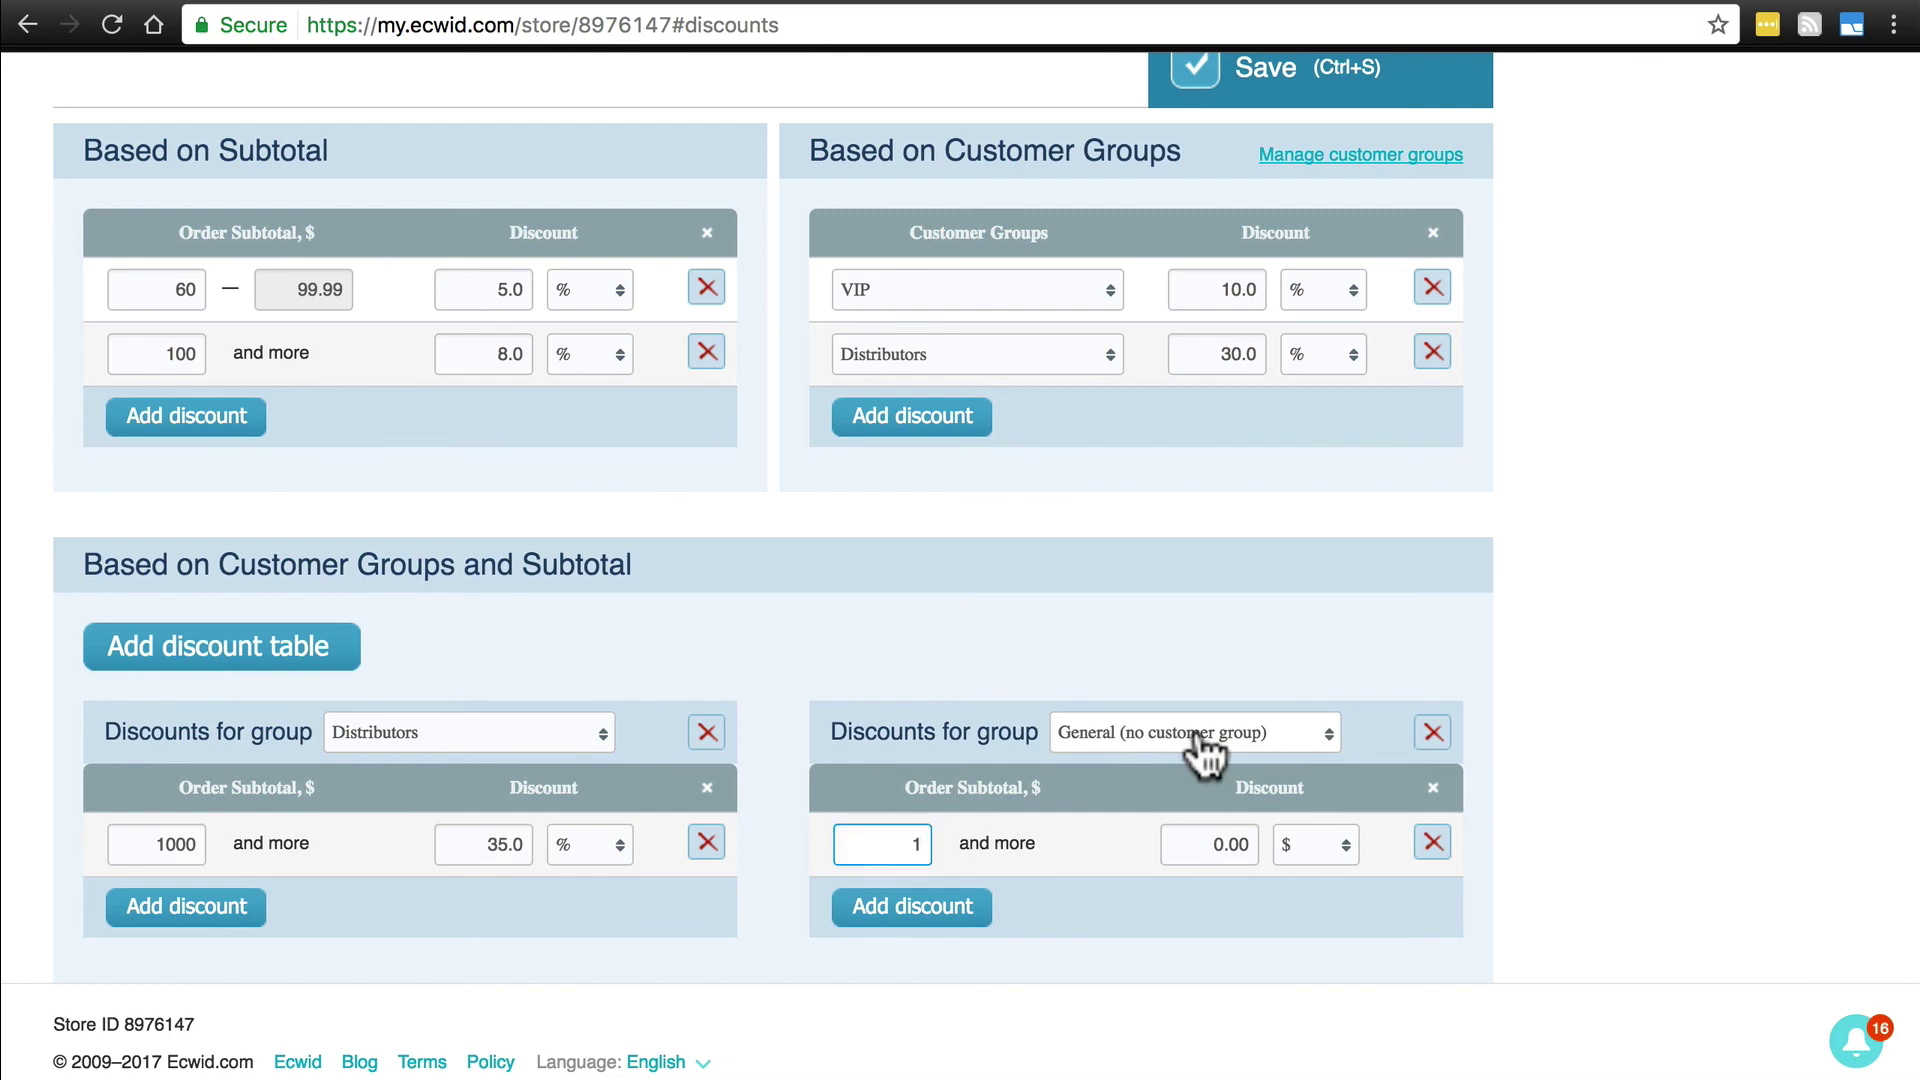
{"action": "left_click", "coordinate": [1136, 796]}
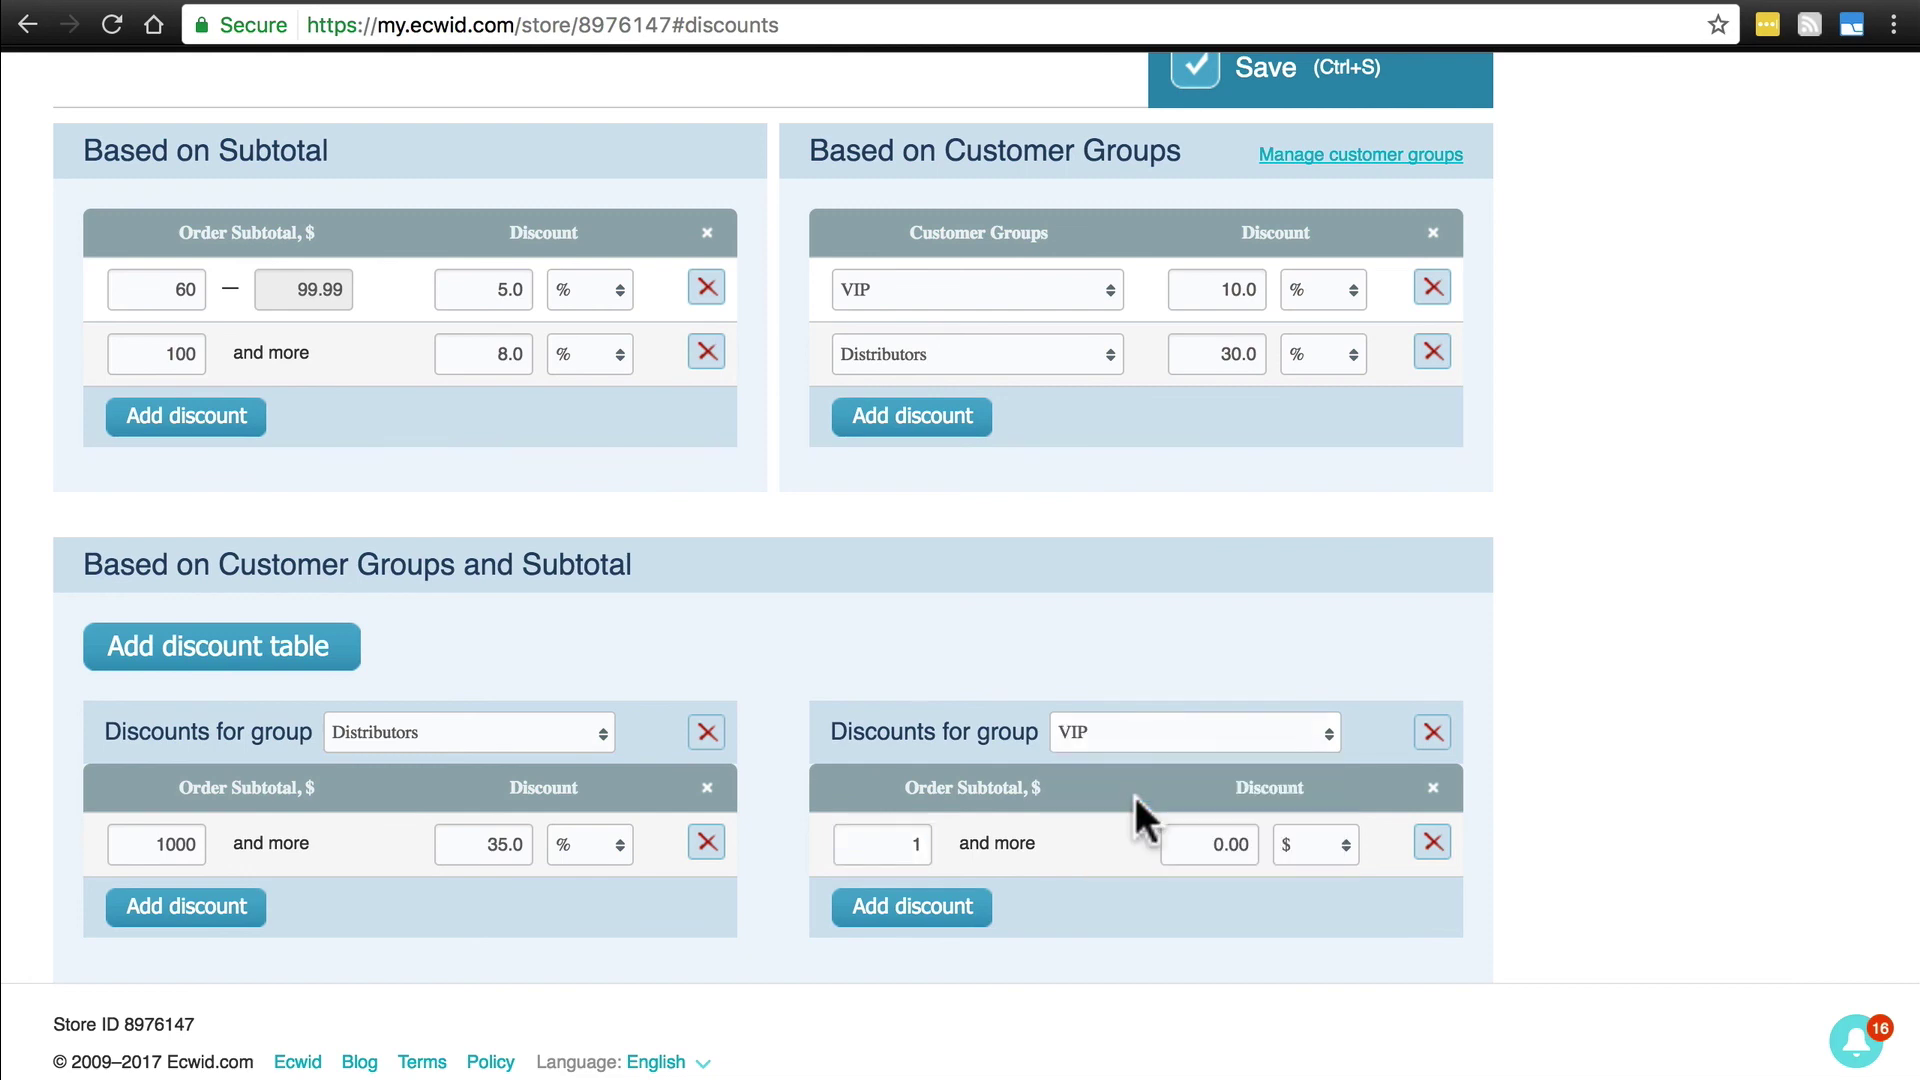
{"action": "double_click", "coordinate": [910, 844]}
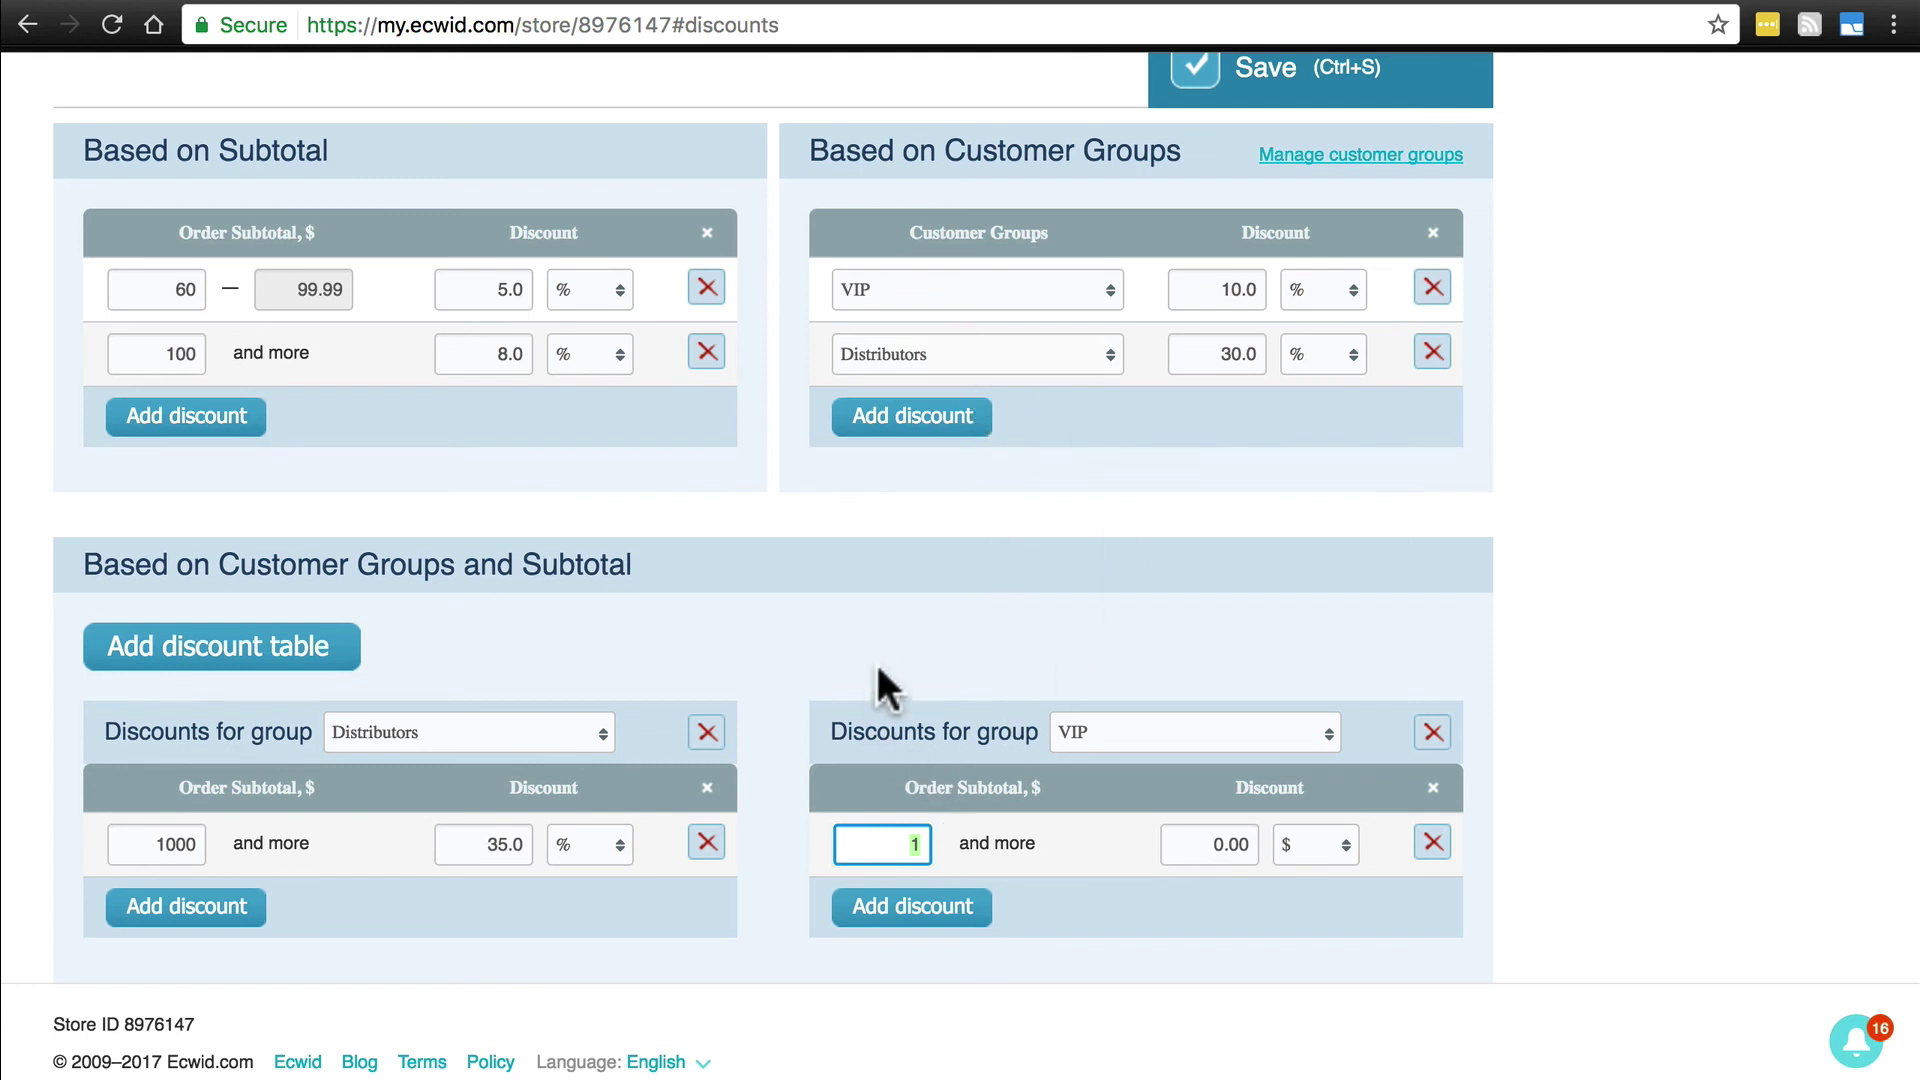
{"action": "type", "text": "200"}
{"action": "left_click", "coordinate": [1320, 870]}
{"action": "left_click", "coordinate": [1294, 870]}
{"action": "left_click", "coordinate": [1217, 844]}
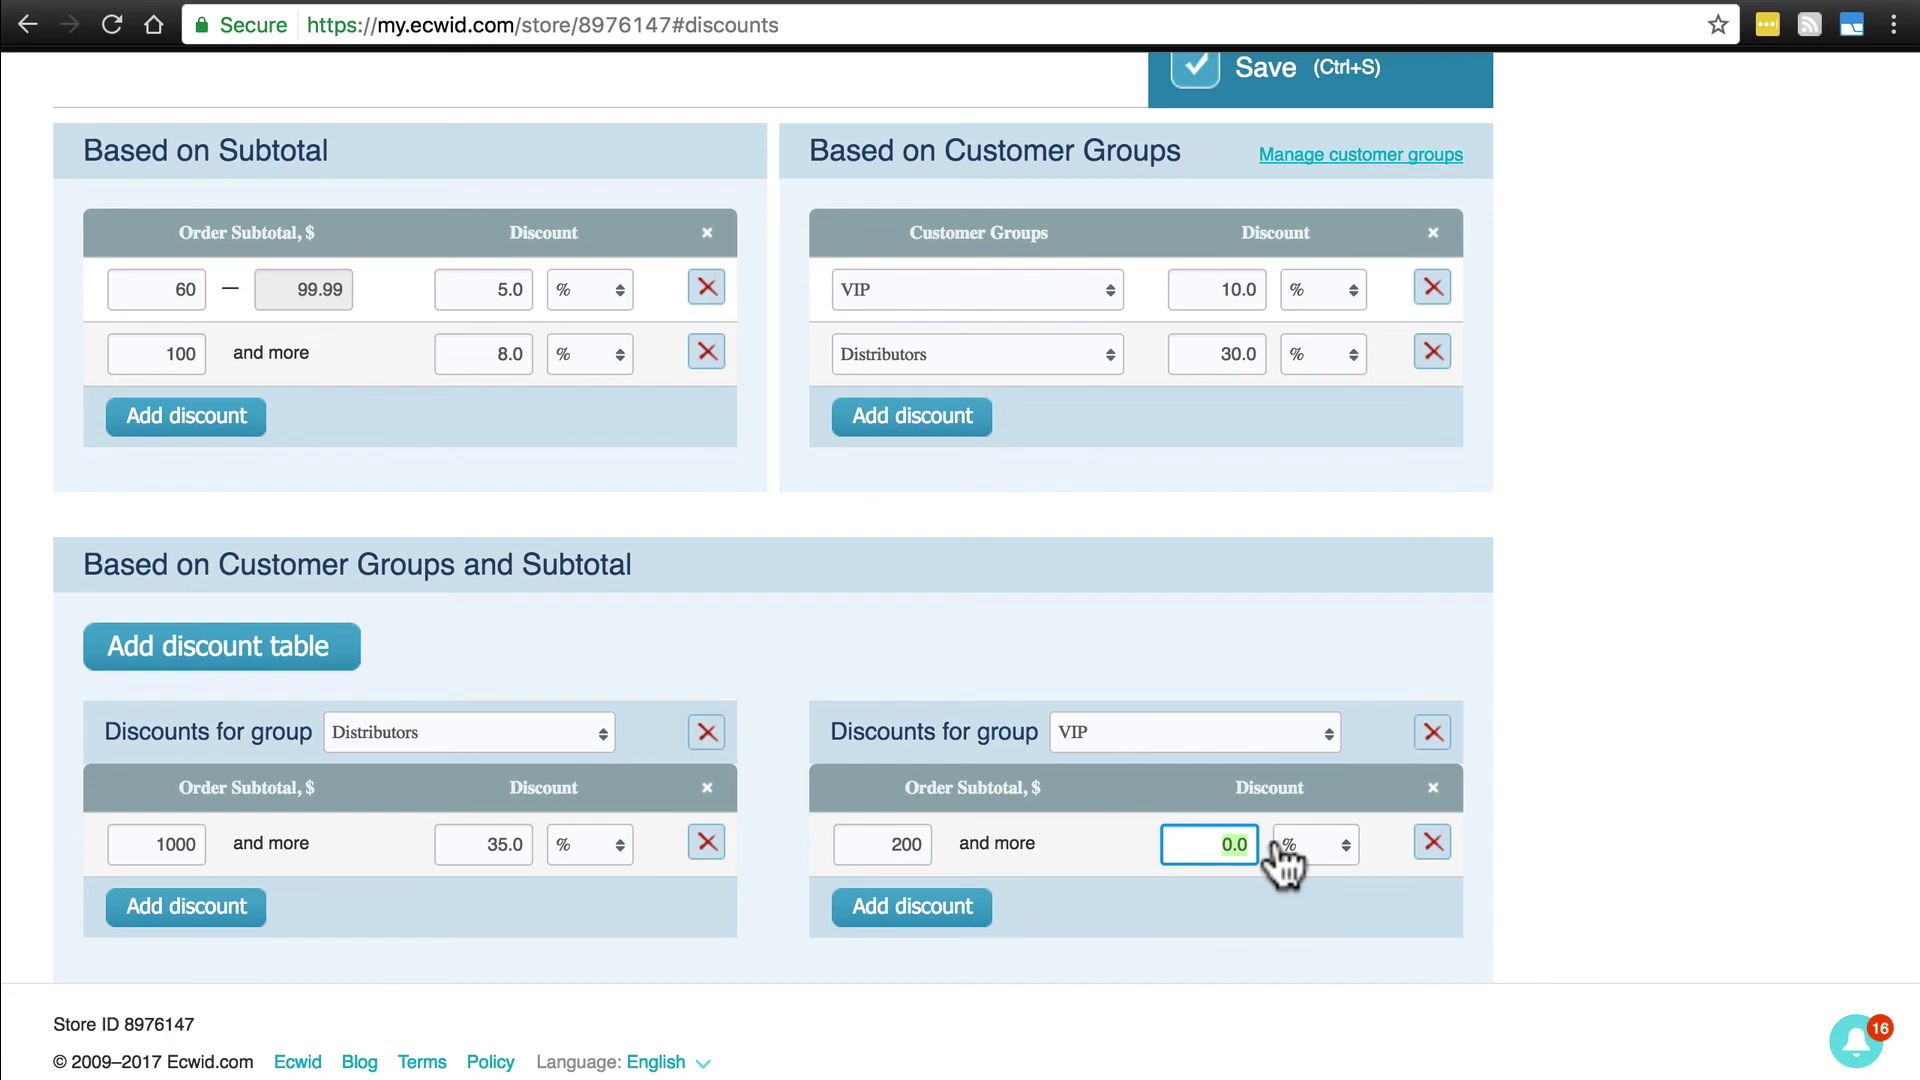
{"action": "type", "text": "20"}
{"action": "left_click", "coordinate": [1270, 969]}
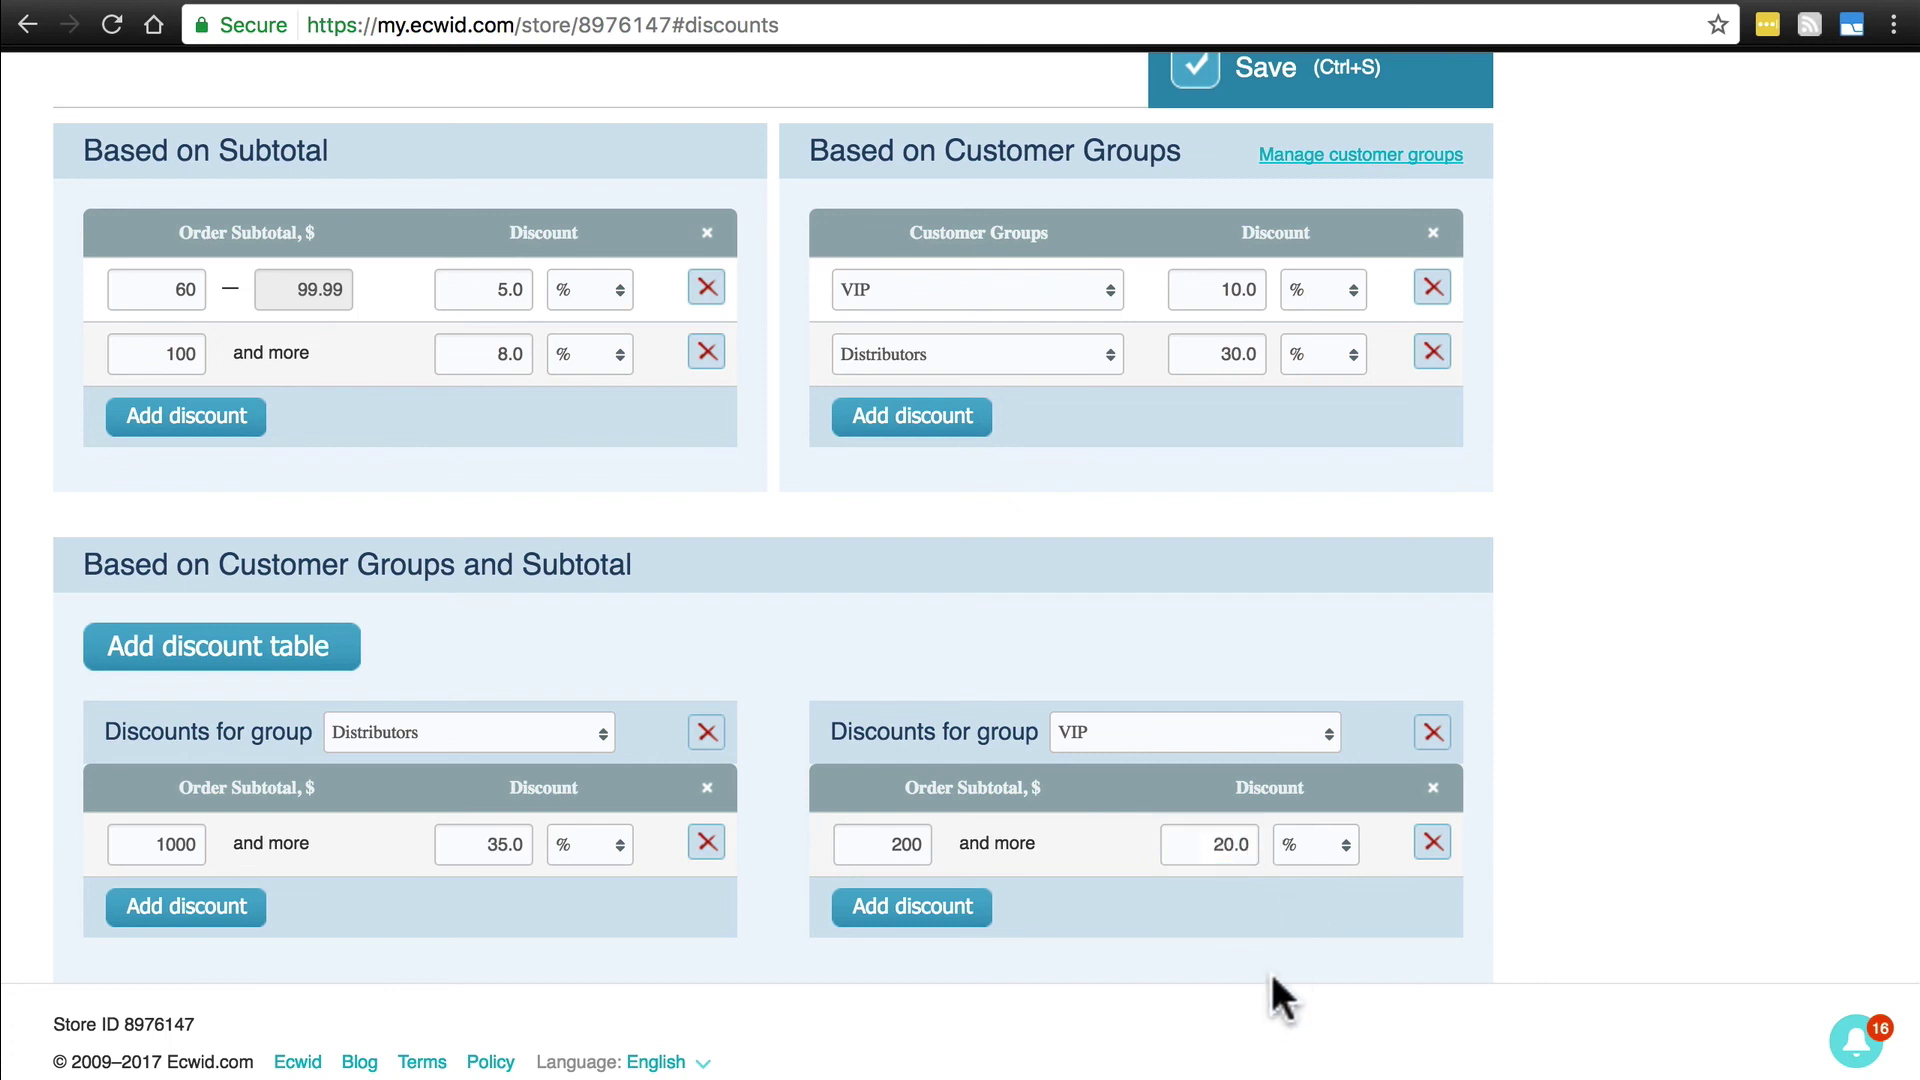
Save the Discounts page with its subtotal tiers, group rates and Distributors/VIP tables.
{"action": "scroll", "coordinate": [1653, 720], "scroll_direction": "up", "scroll_amount": 4}
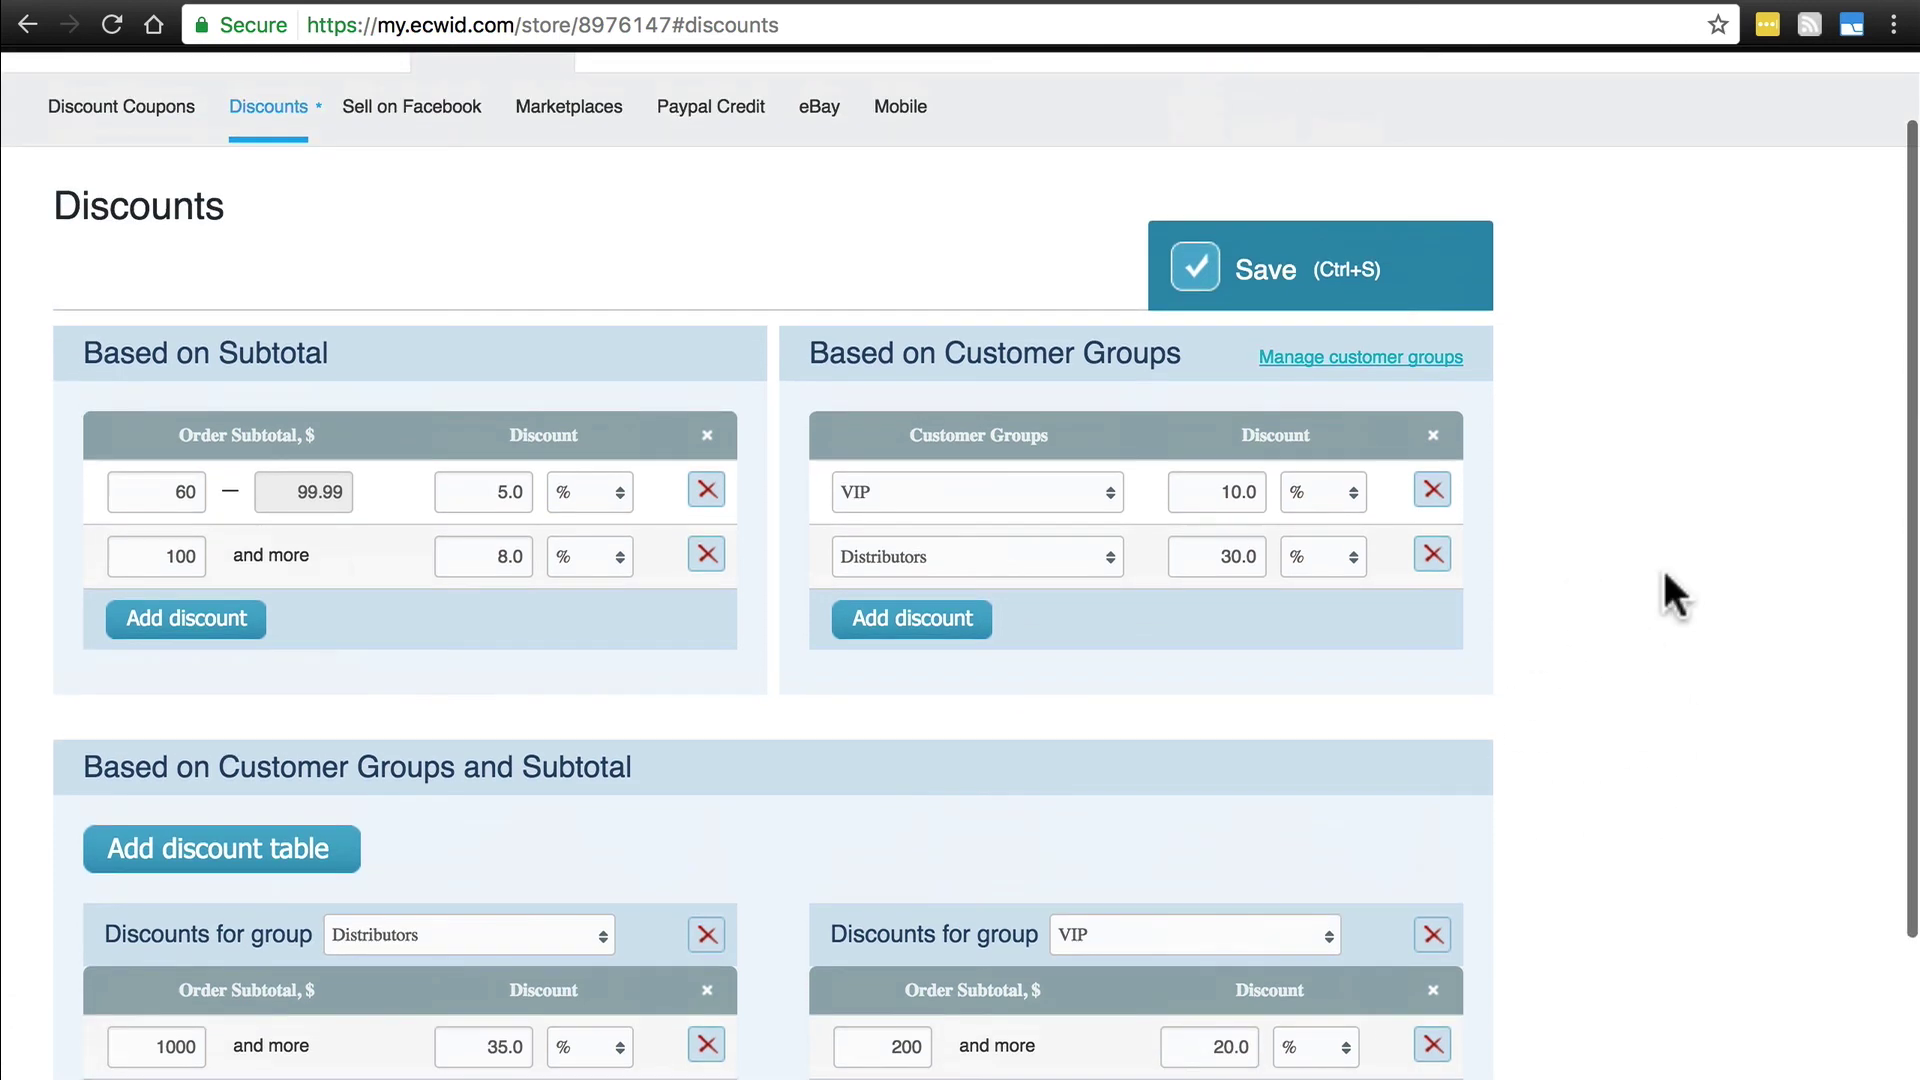
{"action": "left_click", "coordinate": [1202, 262]}
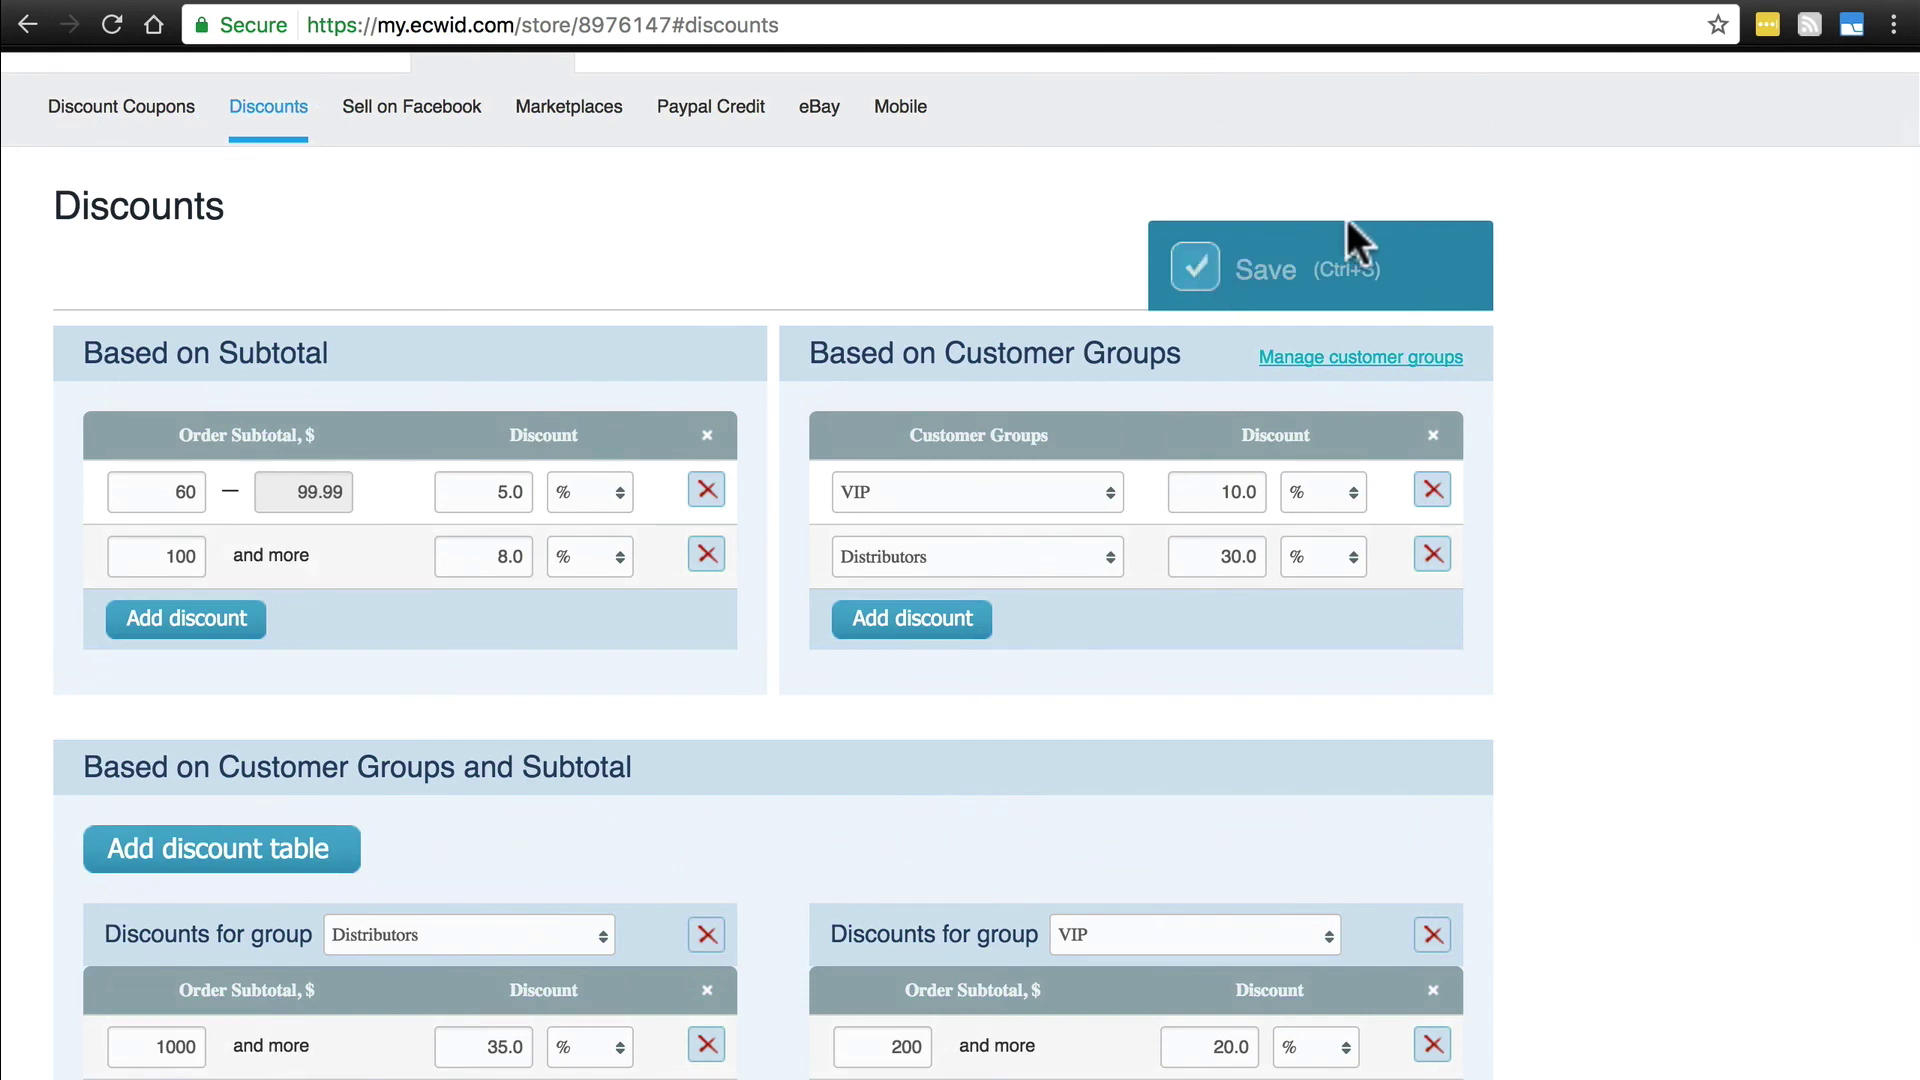
{"action": "scroll", "coordinate": [1624, 310], "scroll_direction": "down", "scroll_amount": 3}
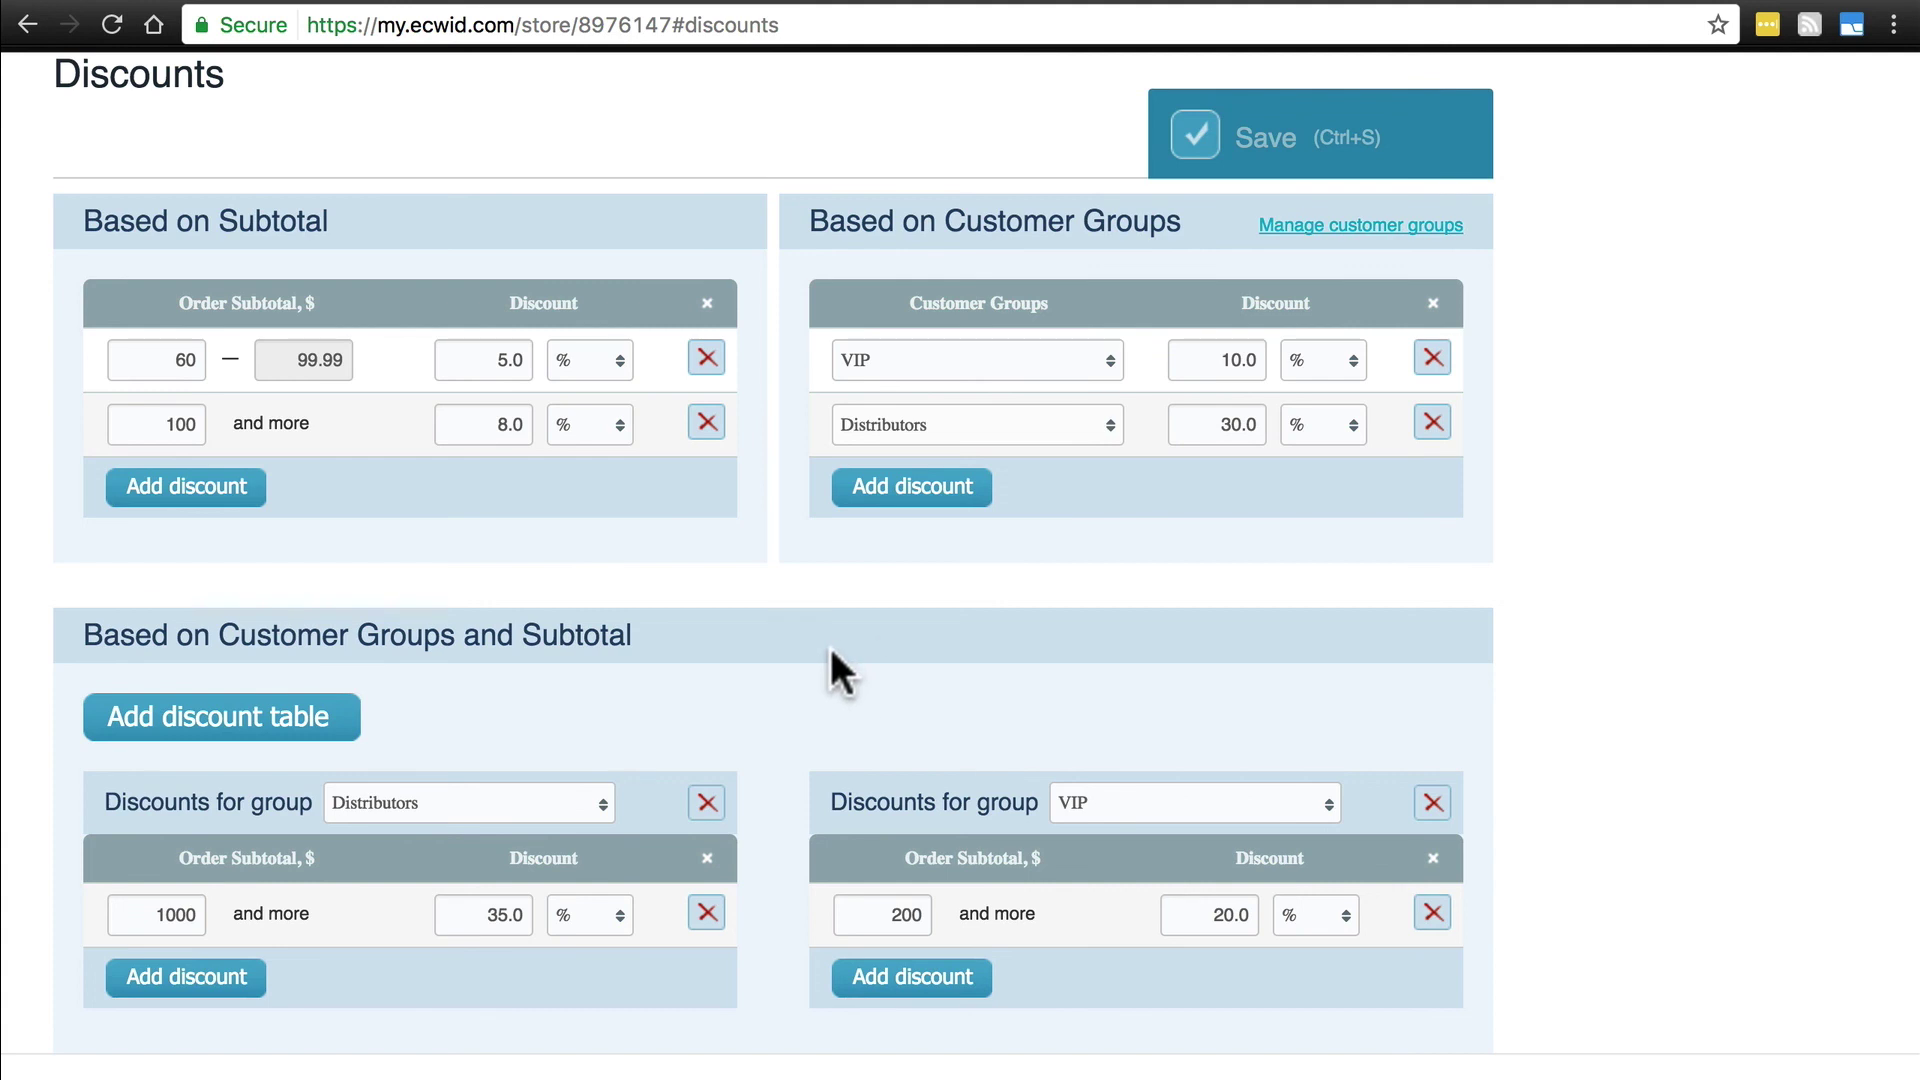
{"action": "scroll", "coordinate": [1607, 710], "scroll_direction": "up", "scroll_amount": 3}
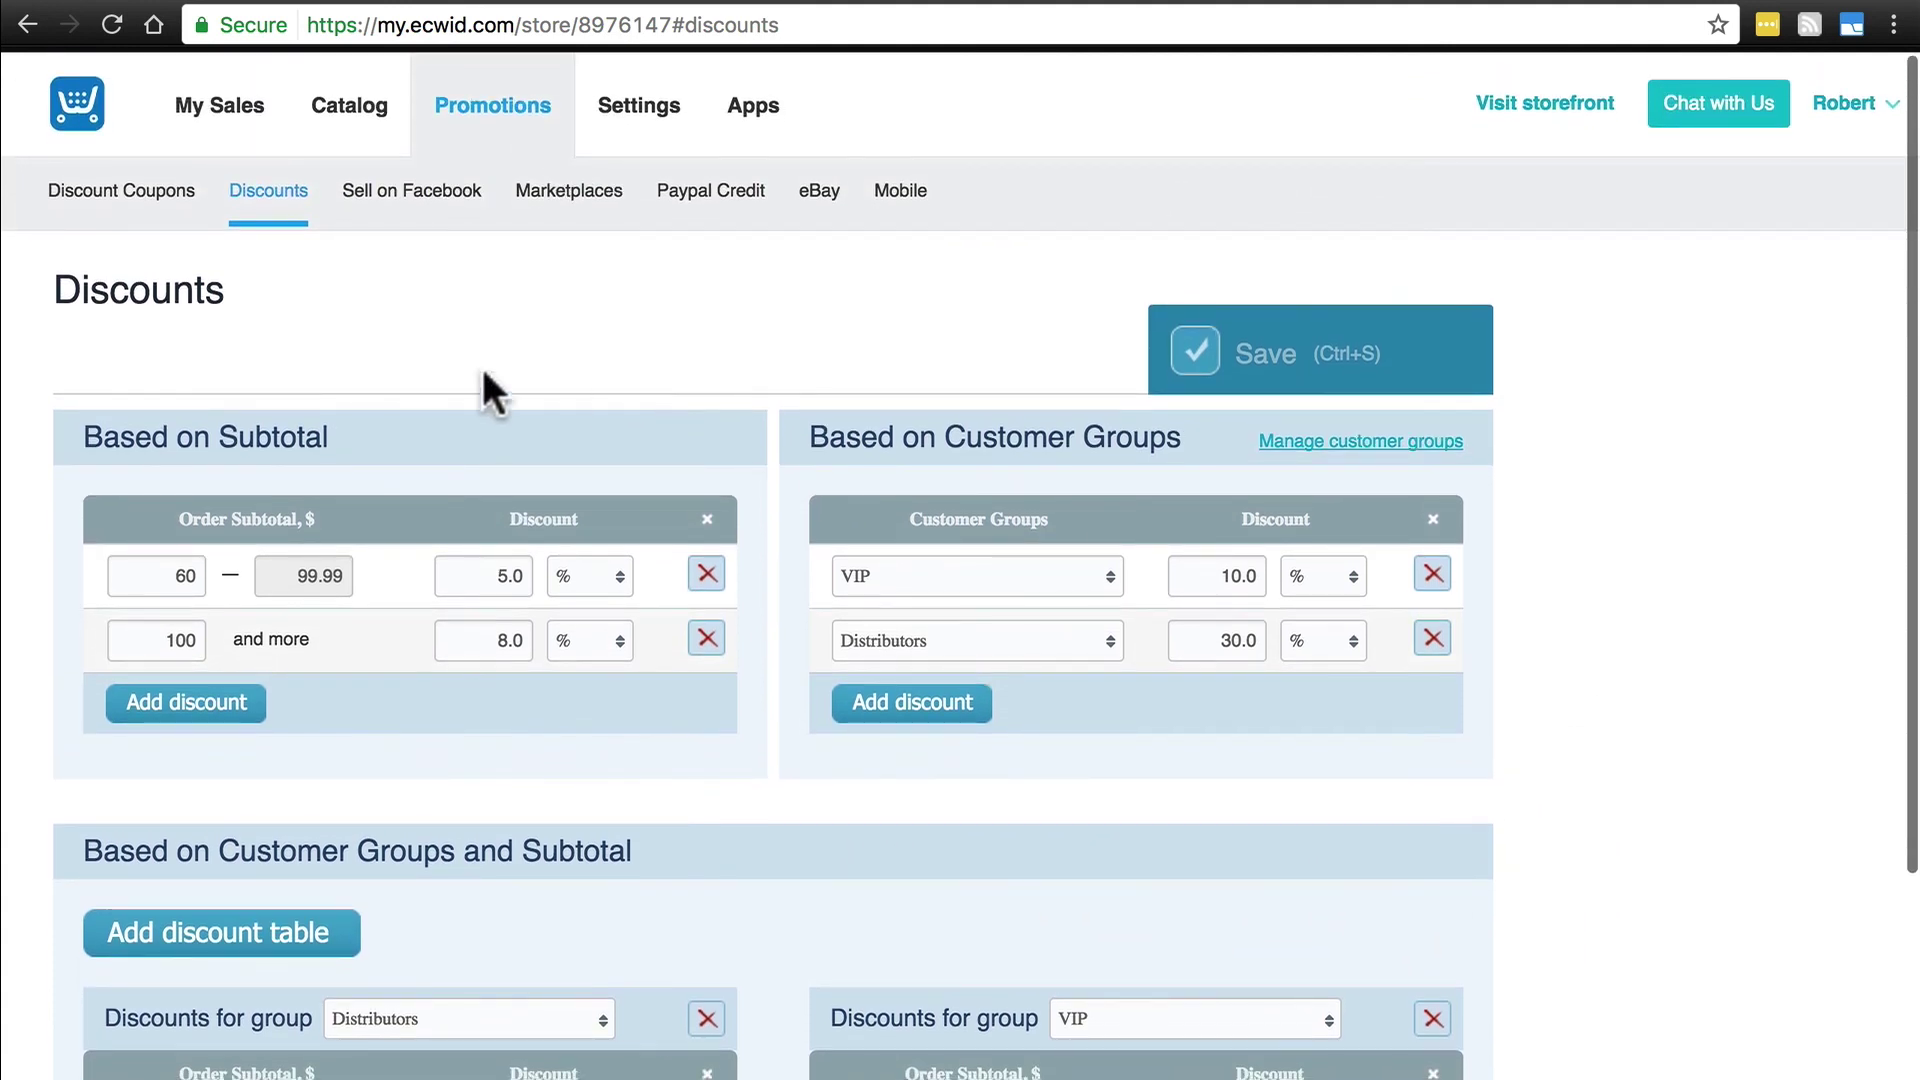